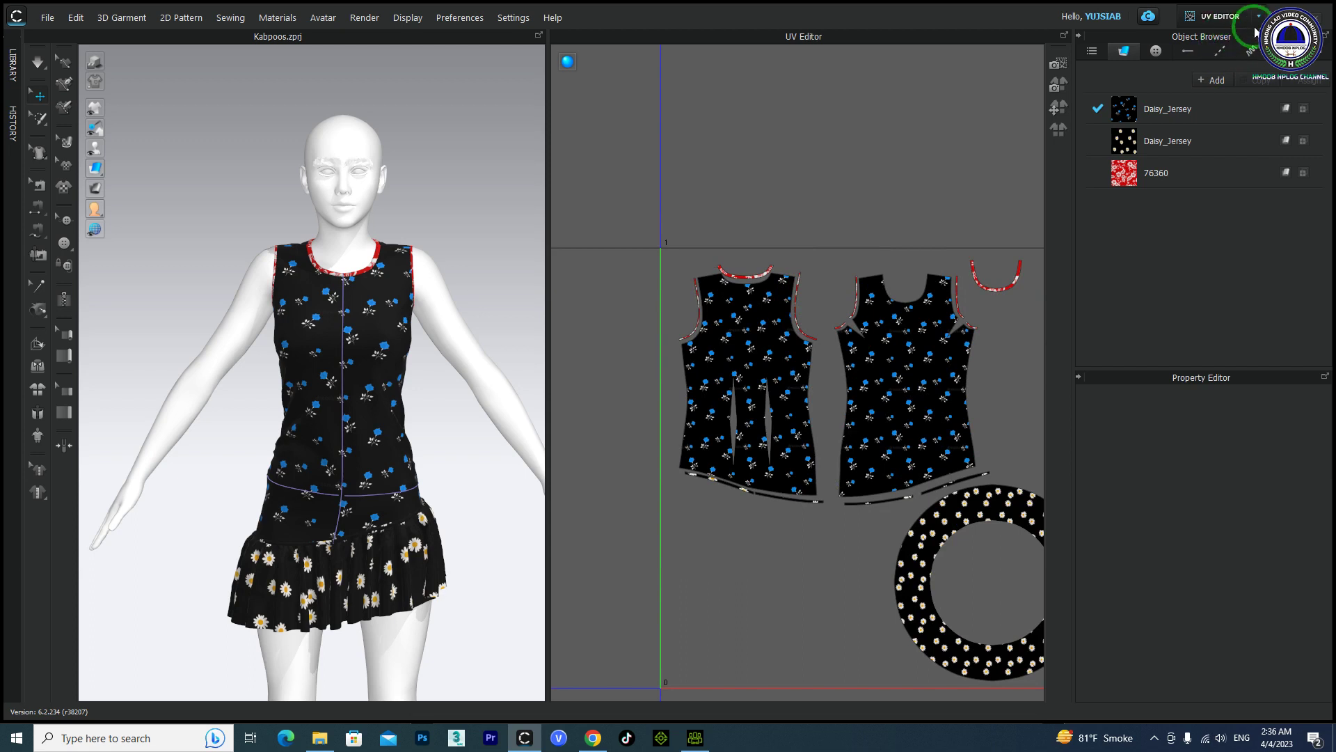
- Switch from the UV Editor to the Simulation workspace and select all garment pattern pieces in the 2D pattern view
{"action": "left_click", "coordinate": [1220, 41]}
{"action": "scroll", "coordinate": [814, 317], "scroll_direction": "down", "scroll_amount": 6}
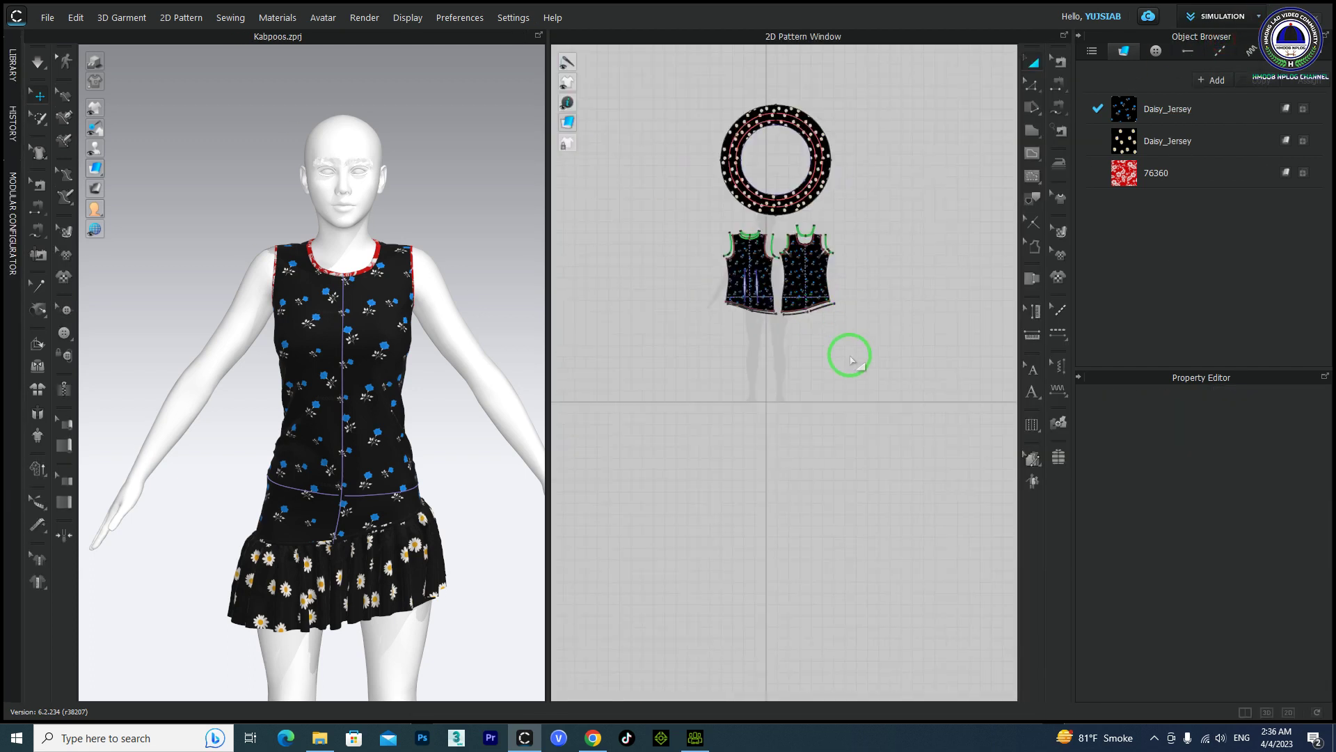
{"action": "left_click_drag", "start_coordinate": [886, 379], "coordinate": [728, 158]}
- Export the selected patterns as OBJ with the Thick option, overwriting Koospoos2.obj in the dd folder
{"action": "left_click", "coordinate": [48, 18]}
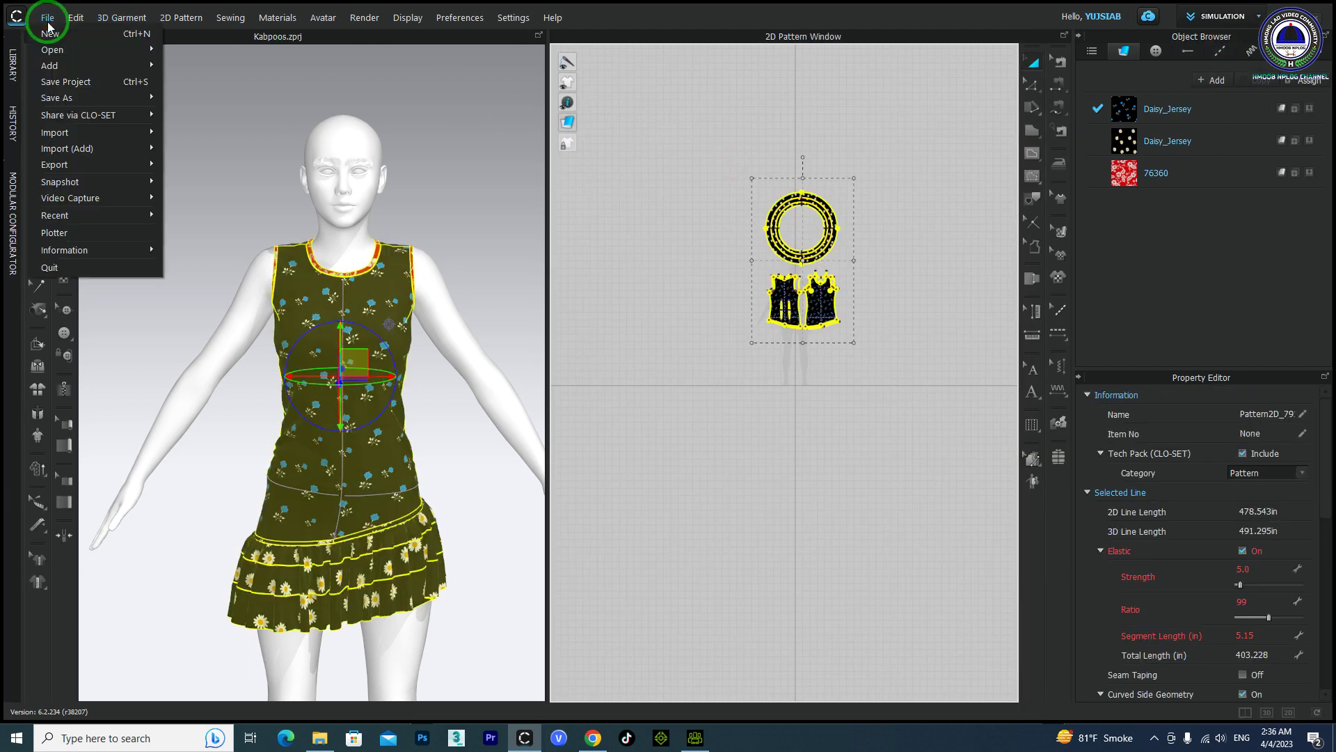
{"action": "mouse_move", "coordinate": [67, 165]}
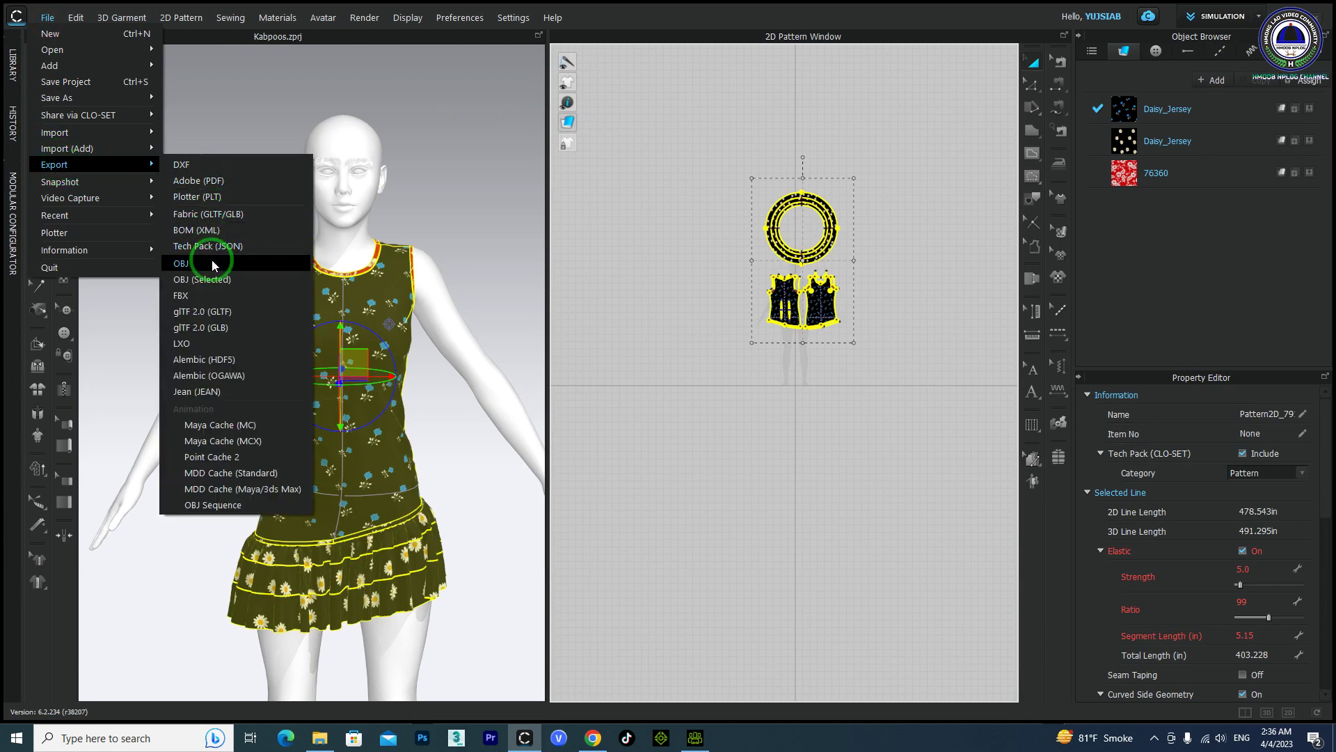
{"action": "left_click", "coordinate": [202, 279]}
{"action": "left_click", "coordinate": [382, 139]}
{"action": "double_click", "coordinate": [137, 304]}
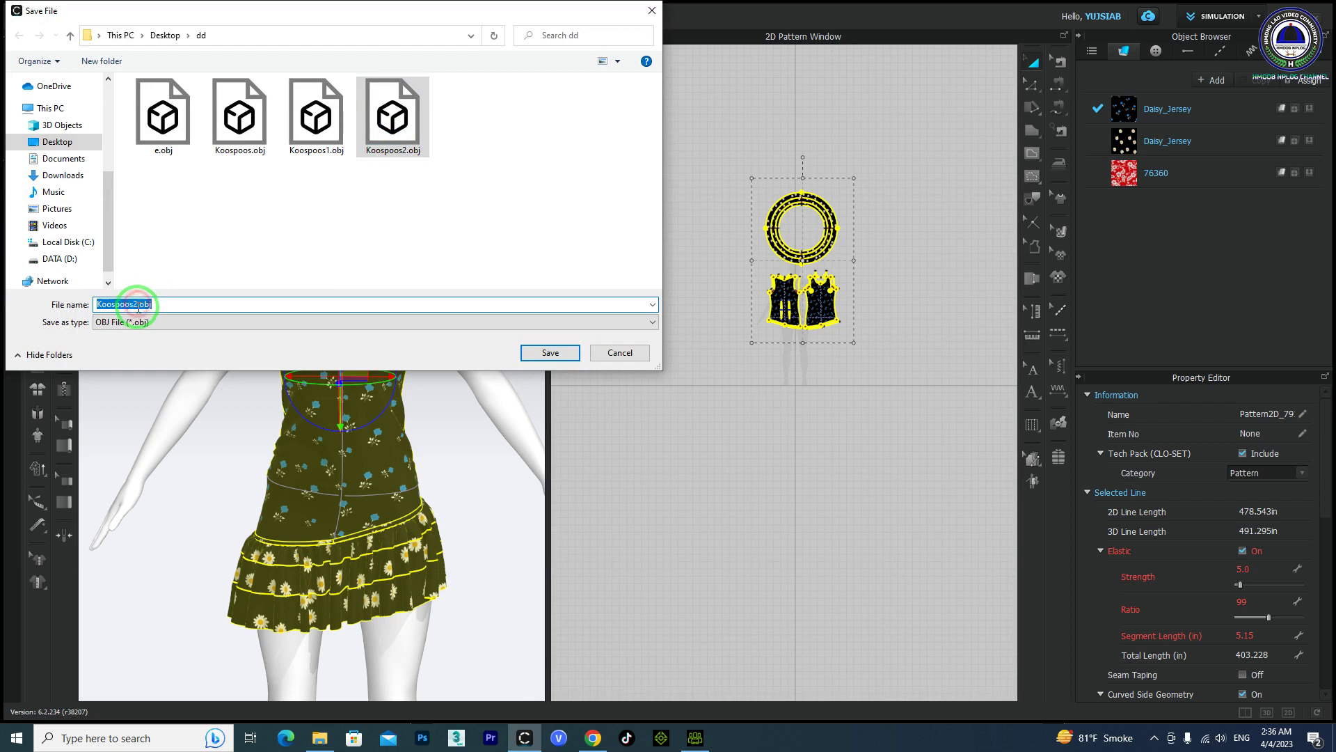
{"action": "left_click", "coordinate": [542, 357]}
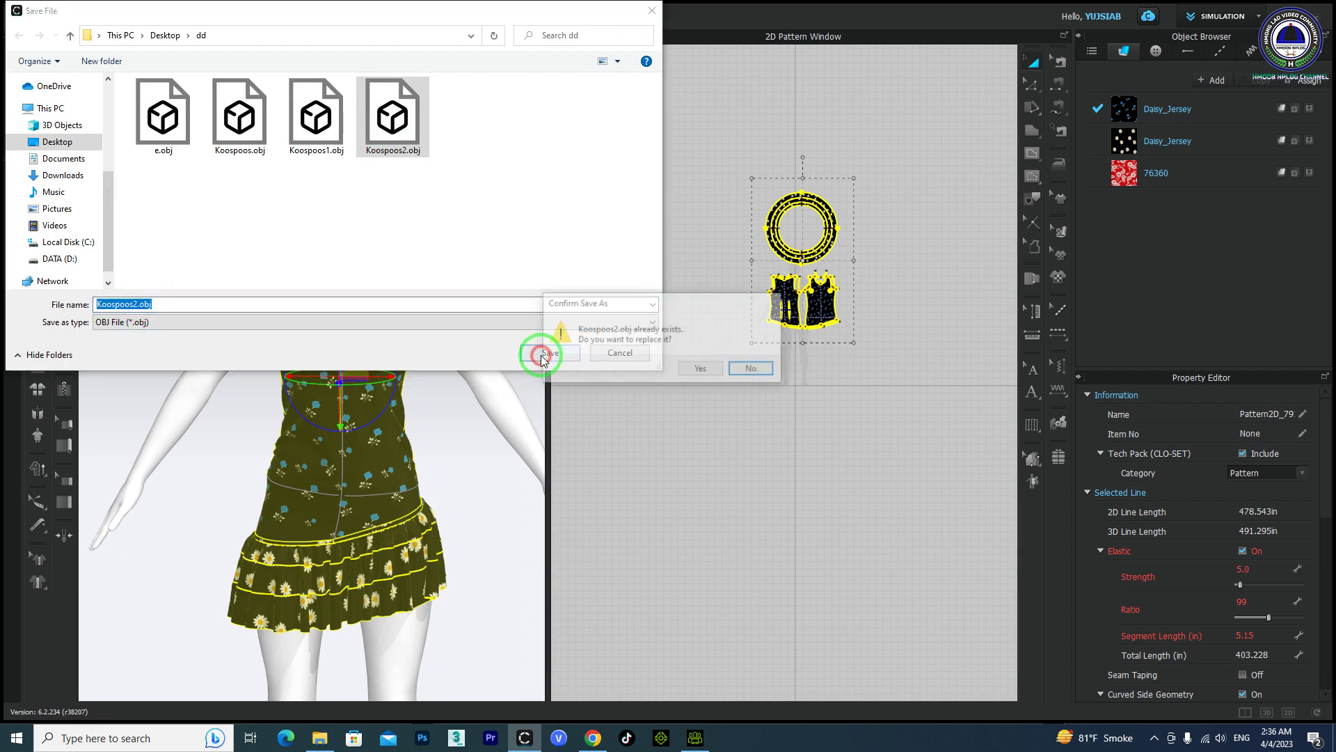
{"action": "left_click", "coordinate": [690, 364]}
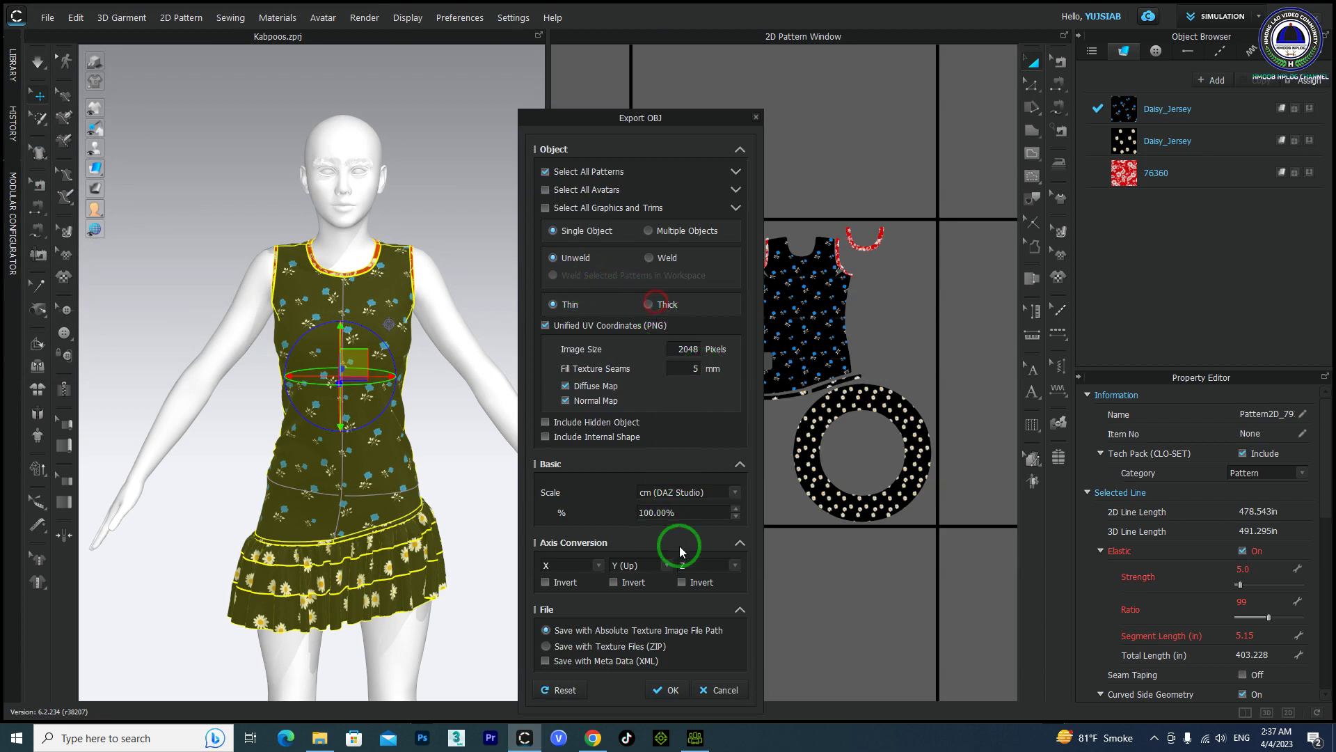
{"action": "left_click", "coordinate": [650, 305]}
{"action": "left_click", "coordinate": [666, 689]}
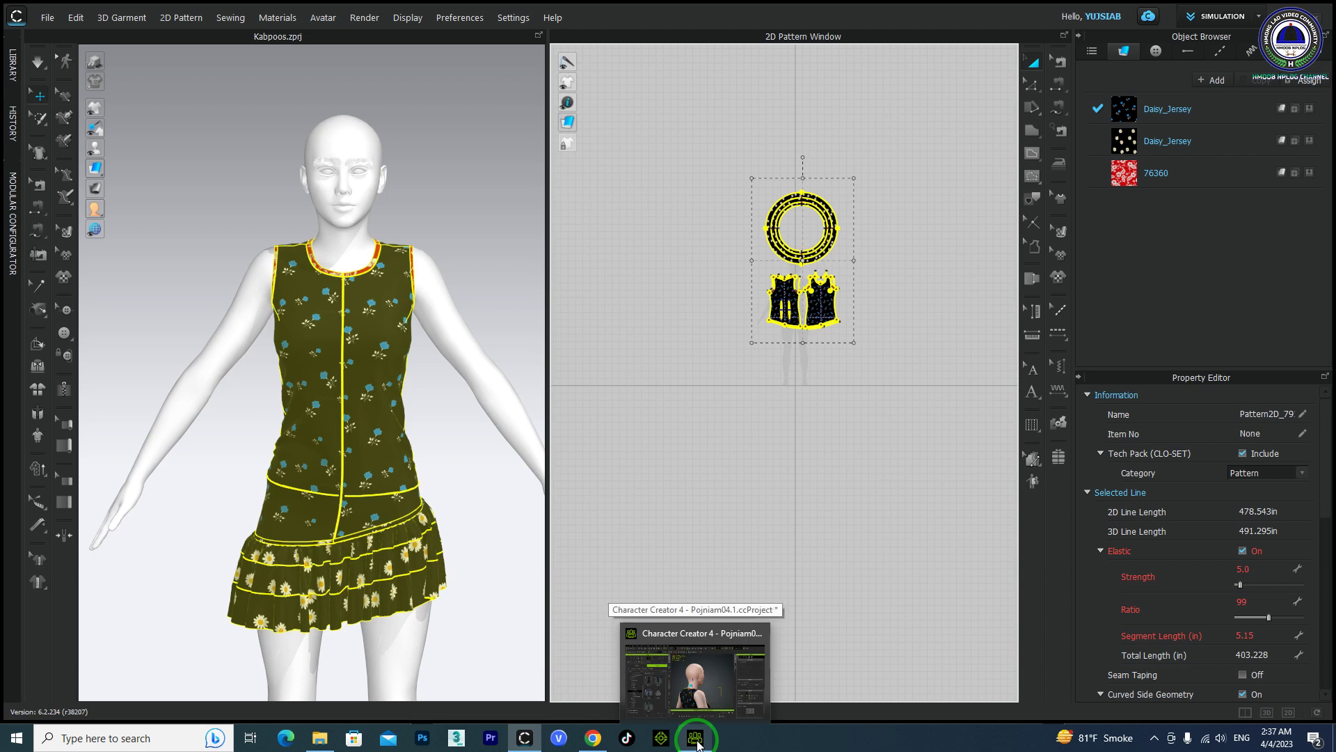
- Switch to Character Creator 4 and delete the existing dress from the character
{"action": "left_click", "coordinate": [696, 739]}
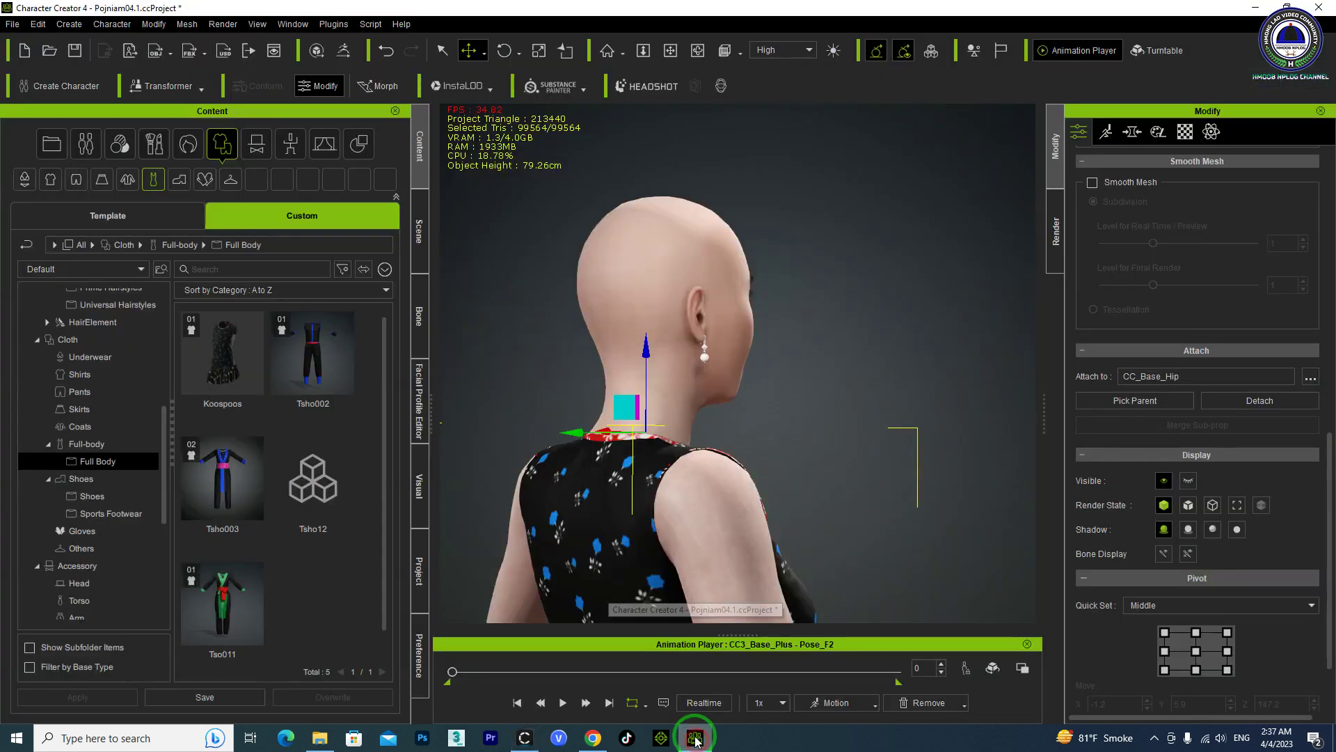
{"action": "left_click", "coordinate": [612, 525]}
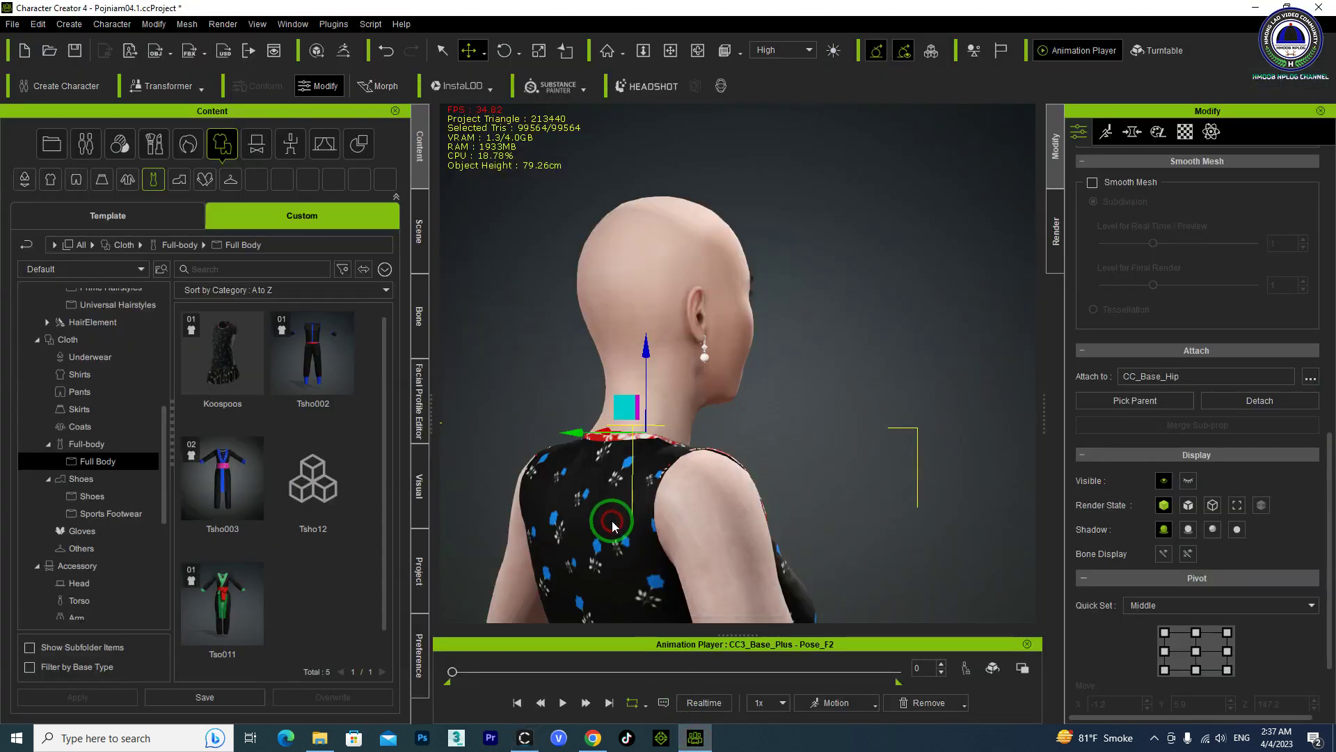
{"action": "key", "text": "Delete"}
- Import the re-exported Koospoos2.obj dress onto the character as an accessory
{"action": "right_click_drag", "start_coordinate": [514, 500], "coordinate": [787, 503]}
{"action": "left_click", "coordinate": [594, 520]}
{"action": "middle_click_drag", "start_coordinate": [594, 520], "coordinate": [602, 355]}
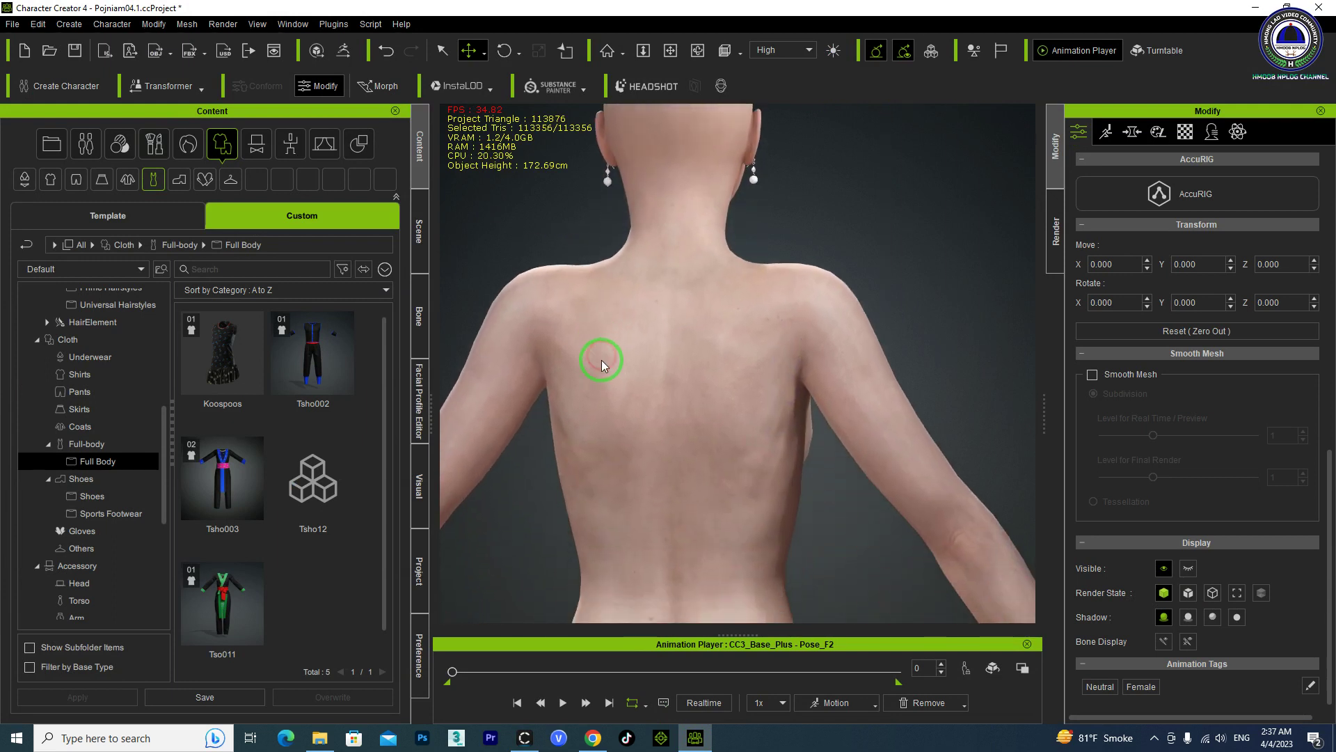
{"action": "scroll", "coordinate": [600, 369], "scroll_direction": "down", "scroll_amount": 3}
{"action": "left_click", "coordinate": [69, 24]}
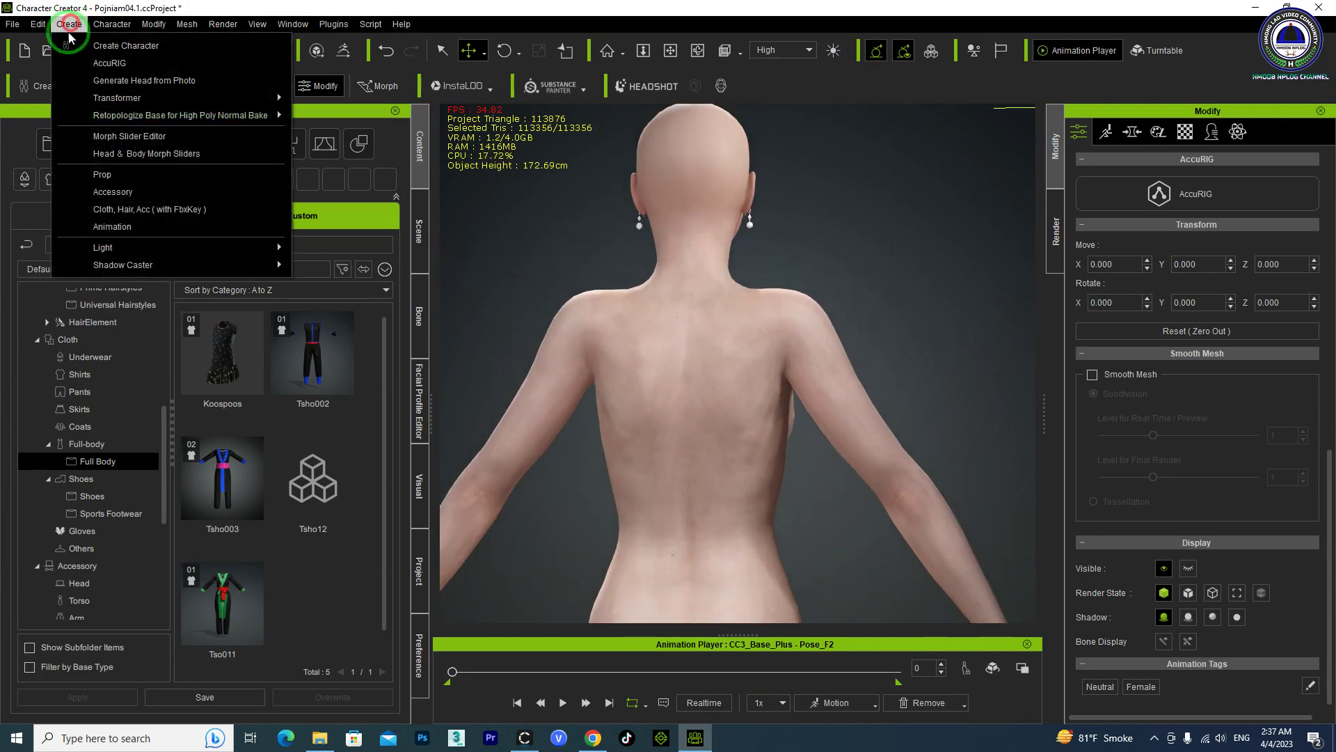
{"action": "left_click", "coordinate": [101, 185]}
{"action": "double_click", "coordinate": [382, 139]}
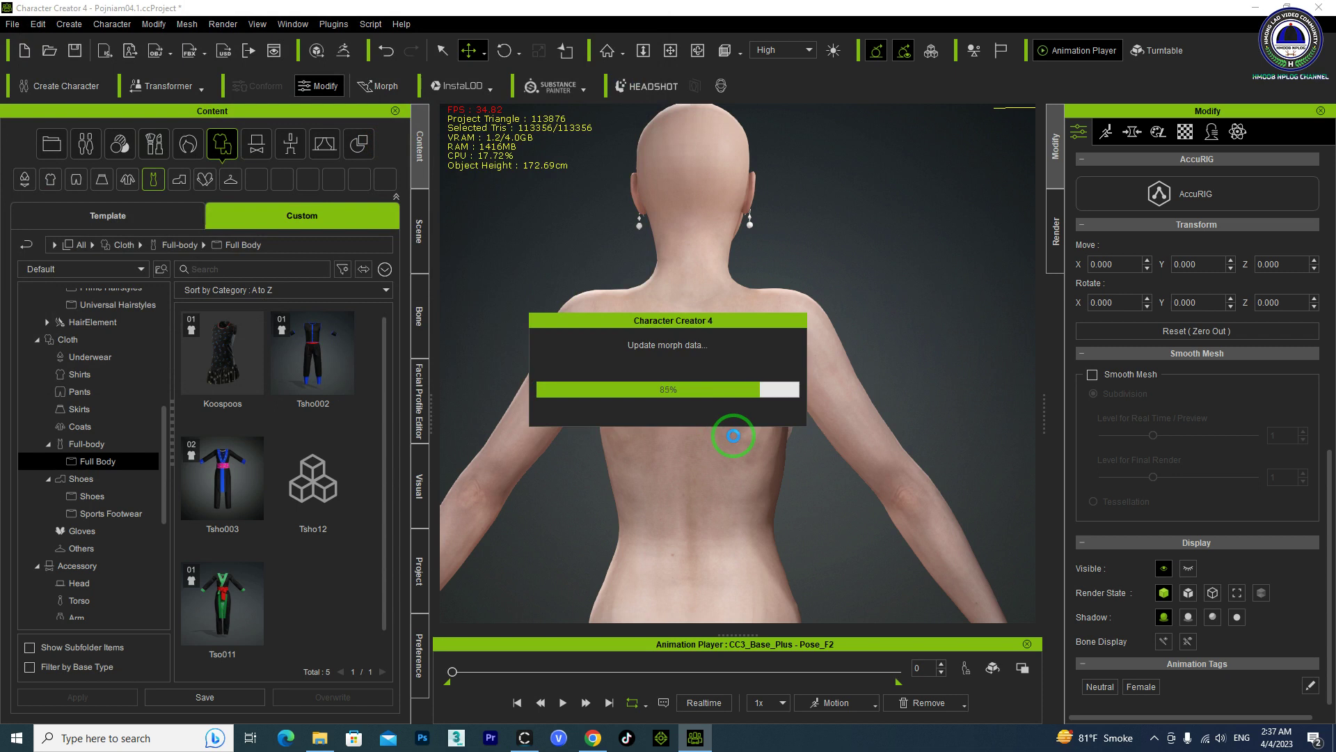
- Move the dress forward over the character's chest and shoulders, to a Z position of about -4.4
{"action": "right_click_drag", "start_coordinate": [805, 426], "coordinate": [443, 484]}
{"action": "right_click_drag", "start_coordinate": [626, 436], "coordinate": [671, 329]}
{"action": "scroll", "coordinate": [670, 327], "scroll_direction": "up", "scroll_amount": 10}
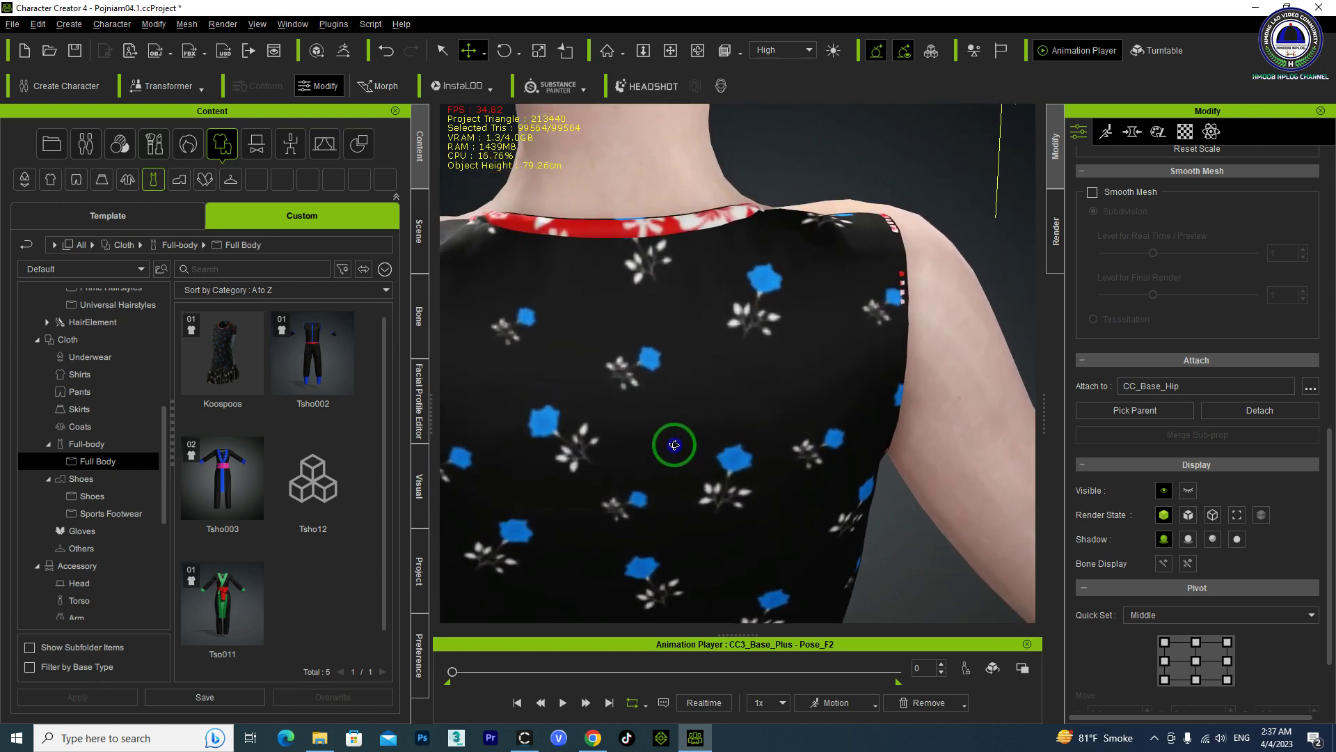
{"action": "right_click_drag", "start_coordinate": [673, 445], "coordinate": [414, 350]}
{"action": "right_click_drag", "start_coordinate": [510, 360], "coordinate": [284, 389]}
{"action": "right_click_drag", "start_coordinate": [569, 392], "coordinate": [382, 390]}
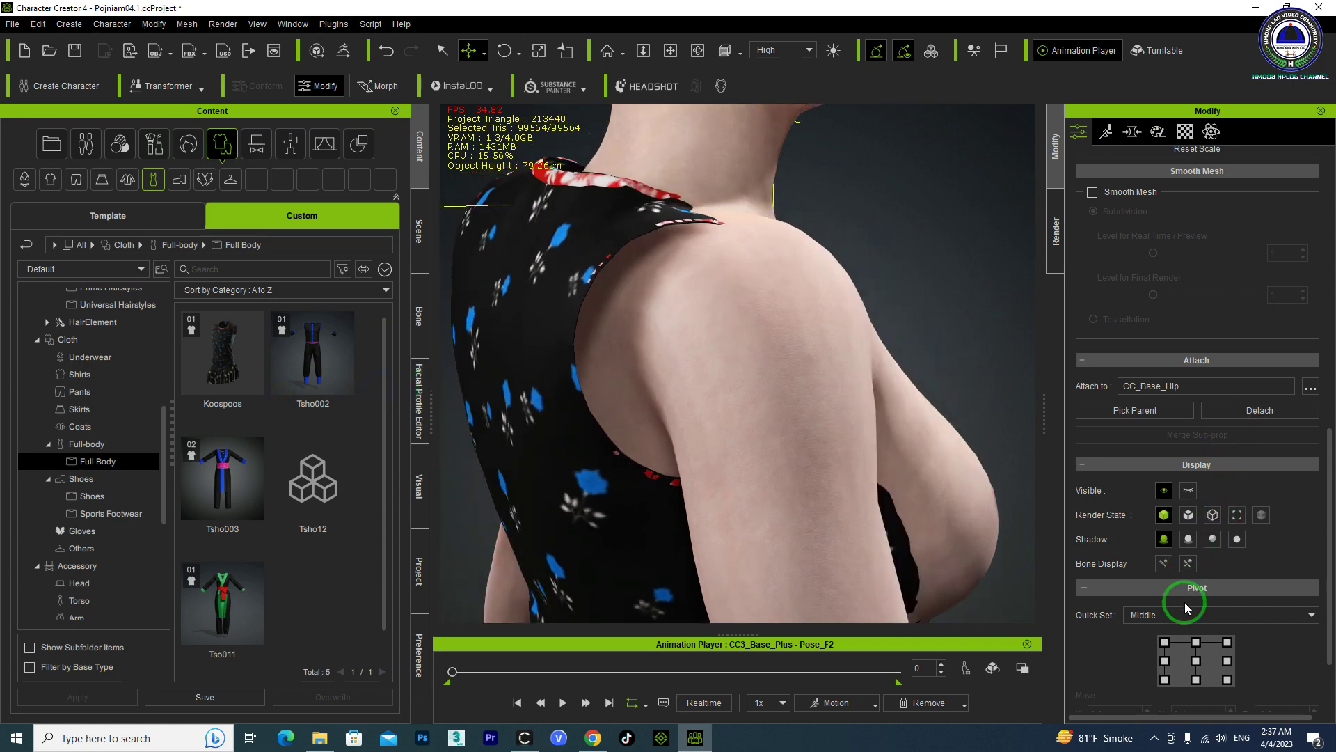
{"action": "right_click_drag", "start_coordinate": [771, 403], "coordinate": [712, 323]}
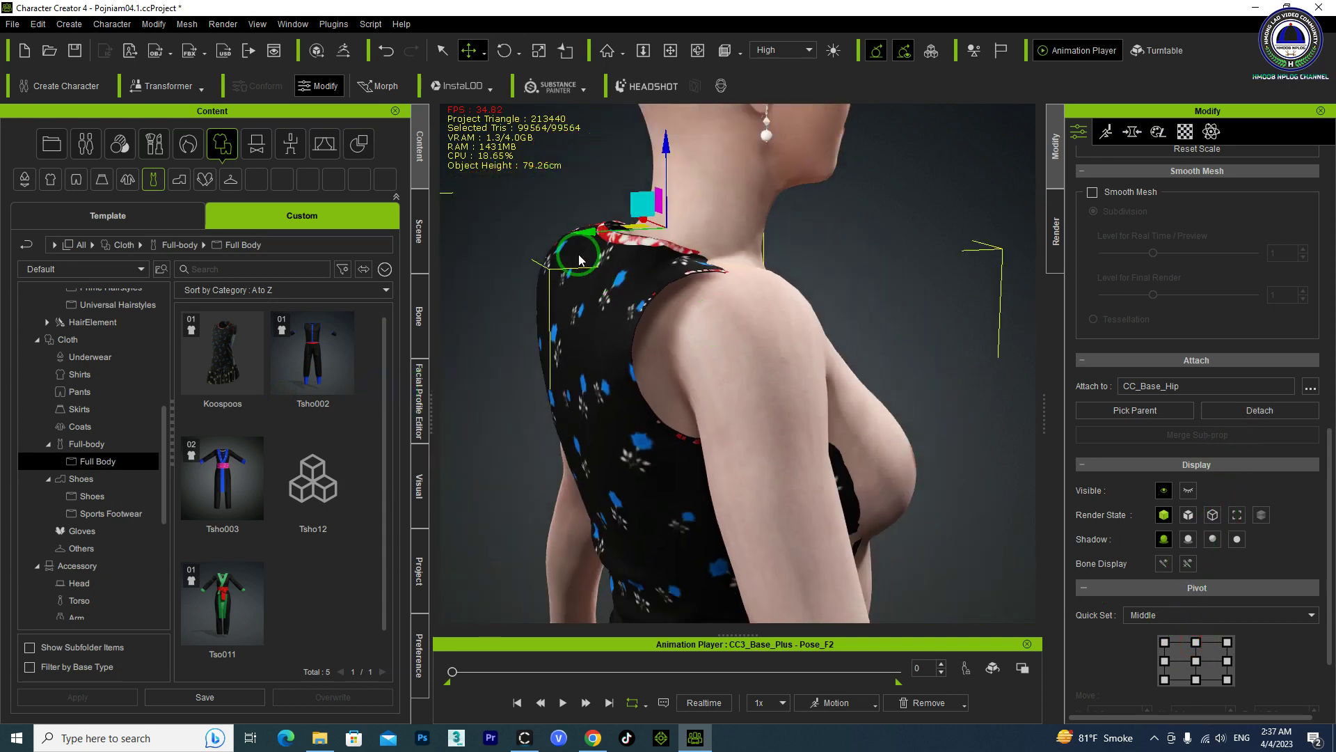
{"action": "right_click_drag", "start_coordinate": [590, 233], "coordinate": [619, 232]}
{"action": "left_click_drag", "start_coordinate": [619, 232], "coordinate": [624, 232]}
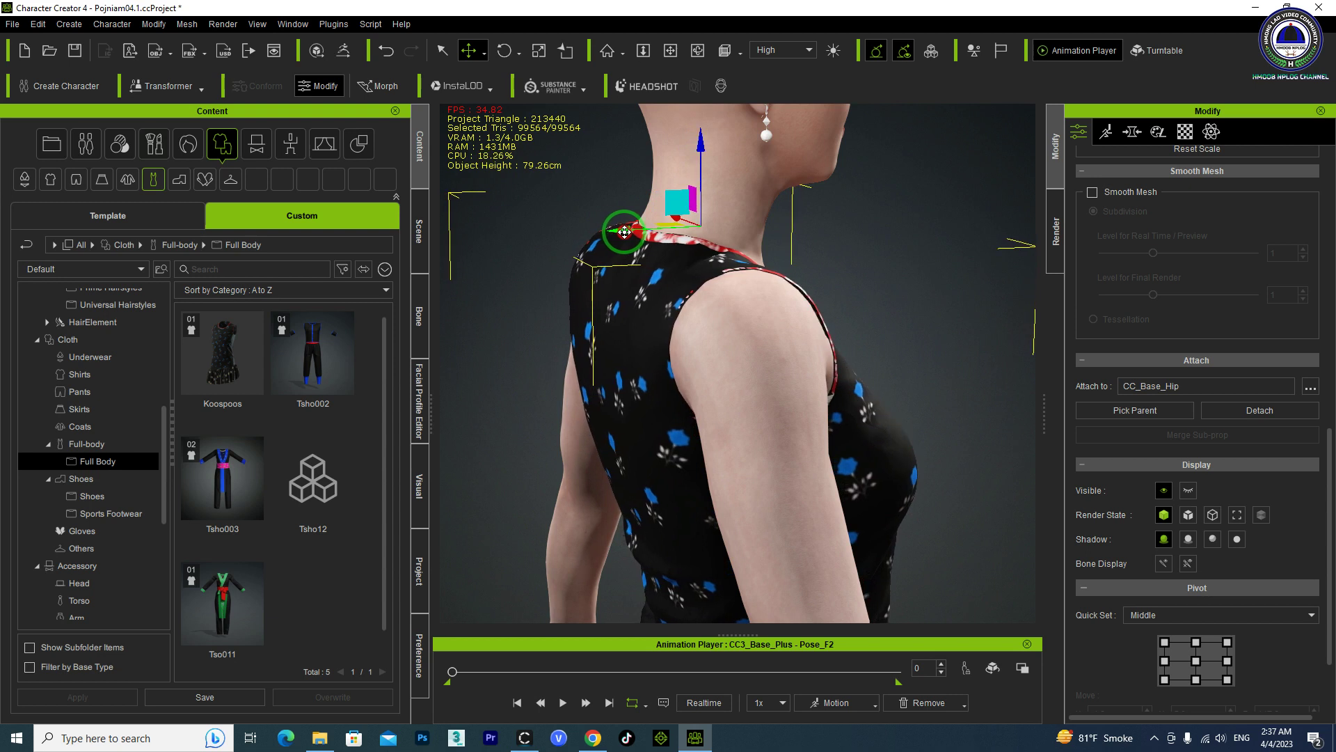
- Examine the dress's fit around the neckline, armholes, chest and waist for skin poking through
{"action": "right_click_drag", "start_coordinate": [804, 325], "coordinate": [387, 346]}
{"action": "right_click_drag", "start_coordinate": [914, 360], "coordinate": [686, 359]}
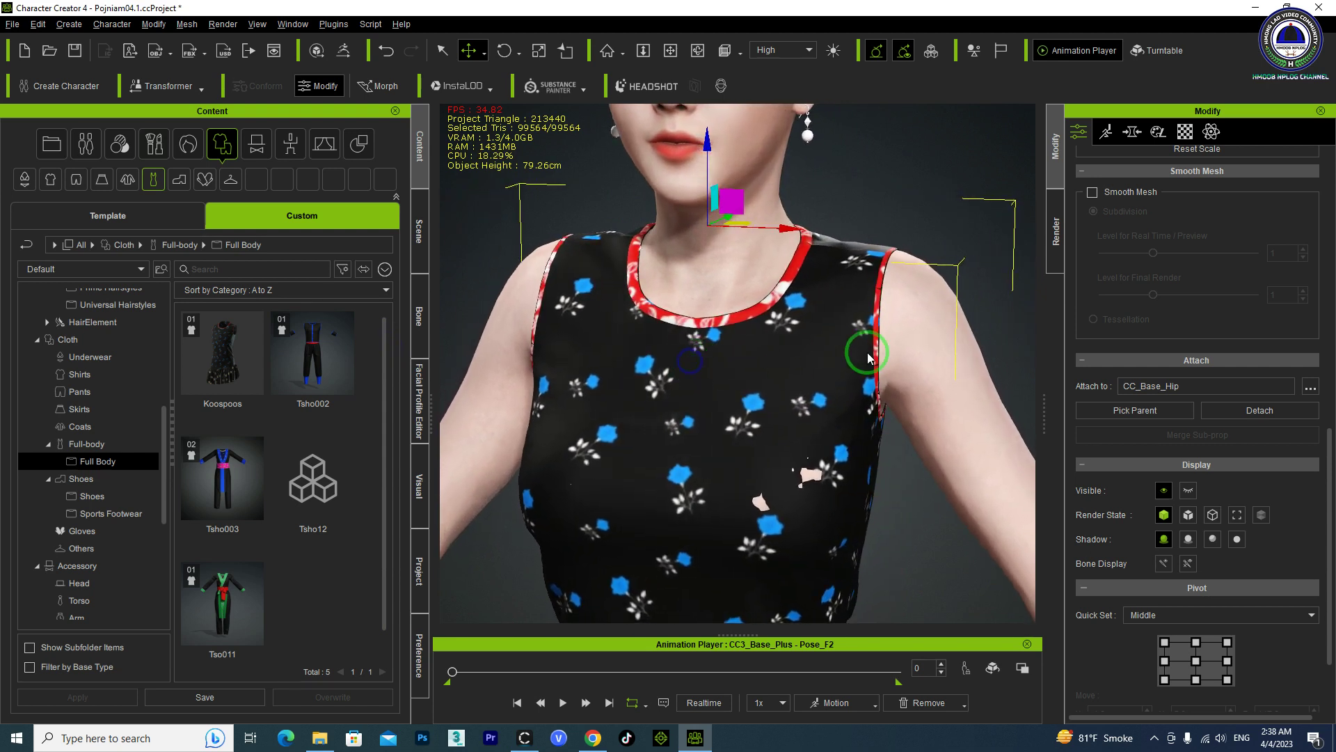
{"action": "scroll", "coordinate": [720, 286], "scroll_direction": "up", "scroll_amount": 1}
{"action": "scroll", "coordinate": [841, 347], "scroll_direction": "down", "scroll_amount": 3}
{"action": "right_click_drag", "start_coordinate": [832, 366], "coordinate": [935, 380]}
{"action": "right_click_drag", "start_coordinate": [678, 386], "coordinate": [972, 385]}
{"action": "middle_click_drag", "start_coordinate": [887, 376], "coordinate": [880, 278]}
{"action": "right_click_drag", "start_coordinate": [694, 336], "coordinate": [1014, 478]}
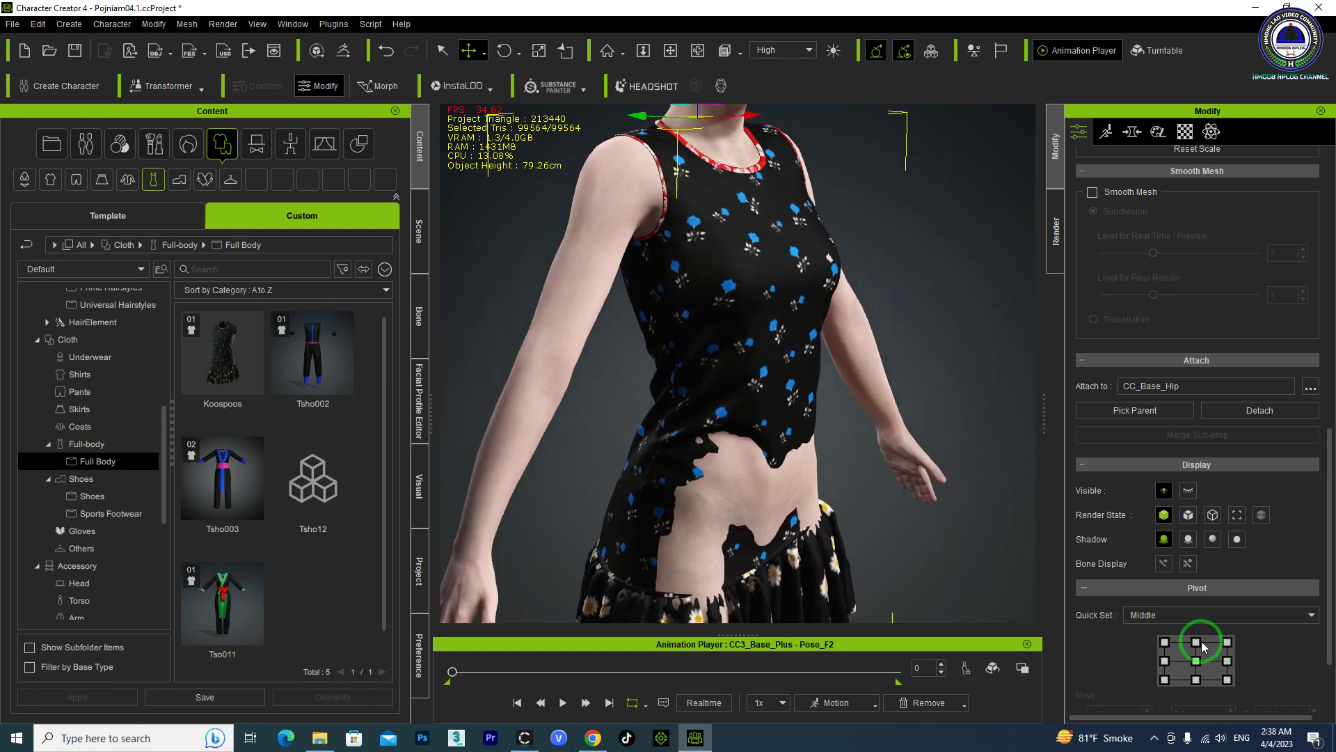
- Try shifting the dress sideways to an X position of -1.408
{"action": "scroll", "coordinate": [803, 460], "scroll_direction": "down", "scroll_amount": 3}
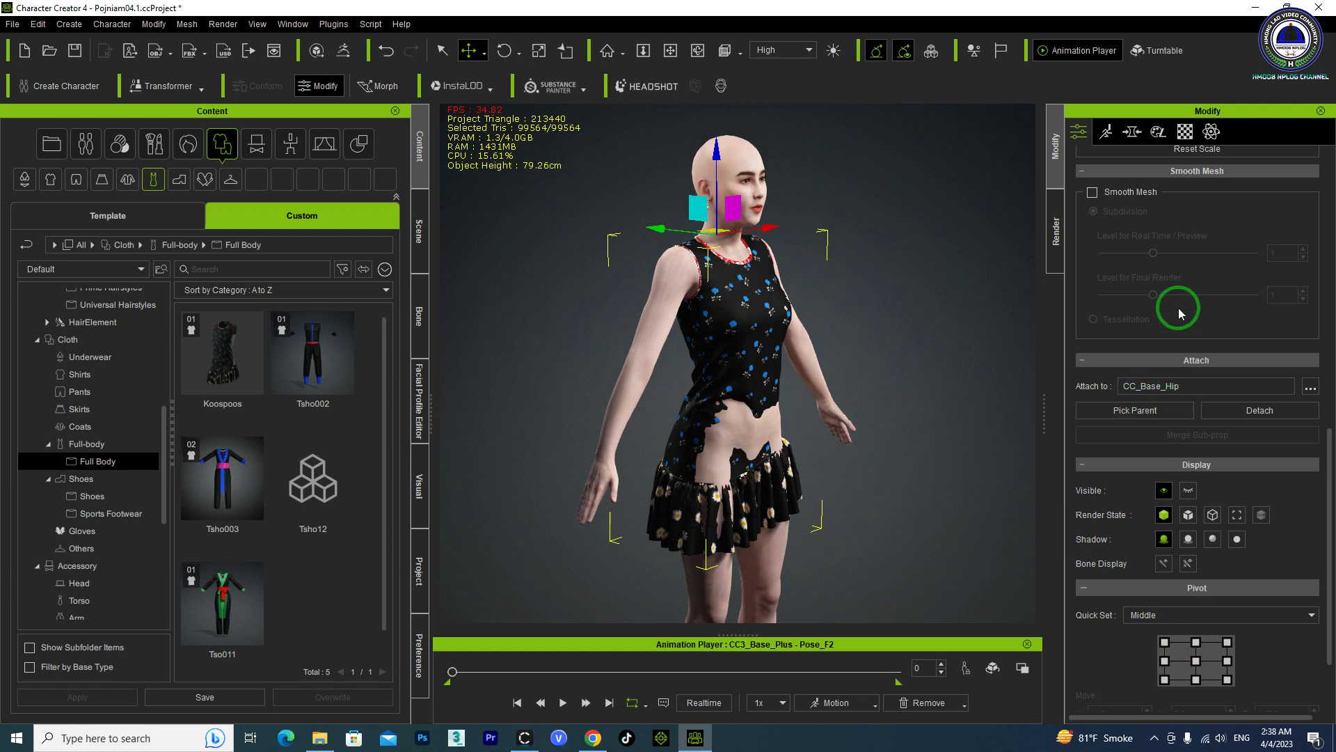
{"action": "scroll", "coordinate": [1096, 264], "scroll_direction": "up", "scroll_amount": 3}
{"action": "scroll", "coordinate": [1089, 296], "scroll_direction": "up", "scroll_amount": 6}
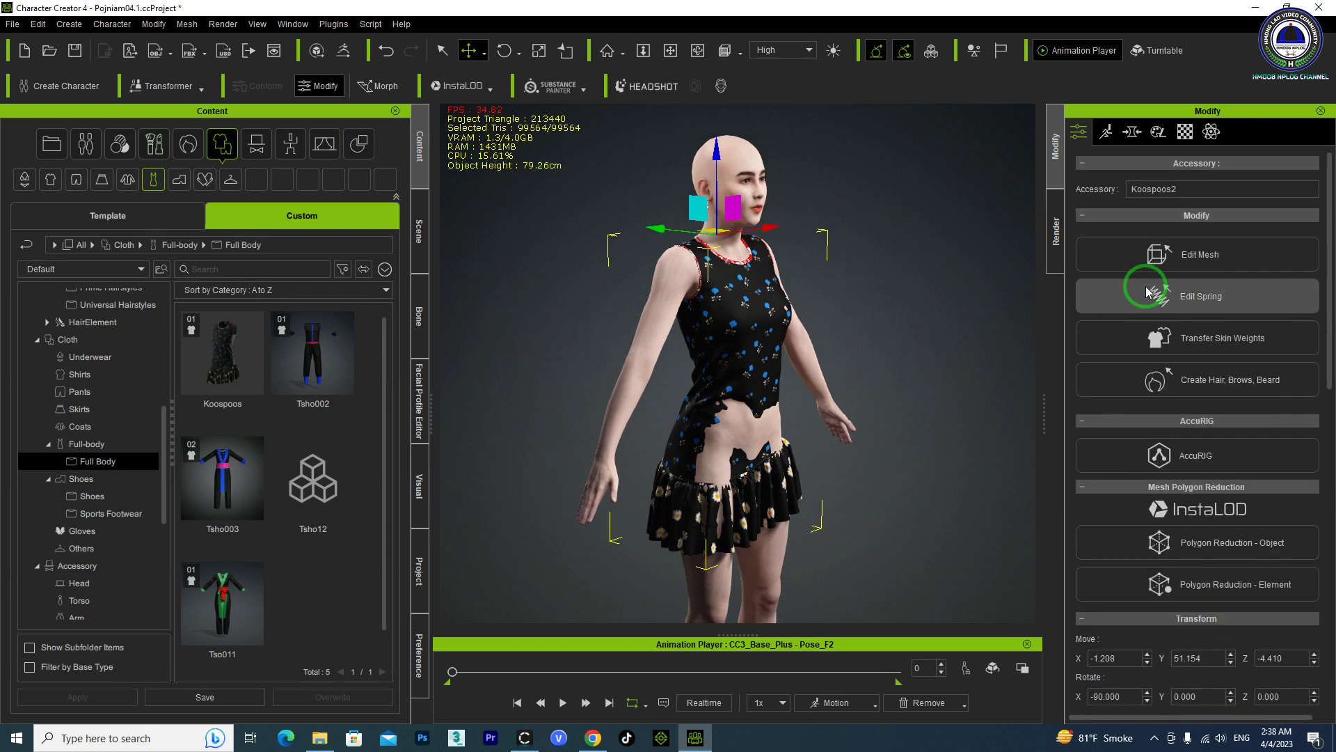
{"action": "scroll", "coordinate": [1196, 550], "scroll_direction": "down", "scroll_amount": 2}
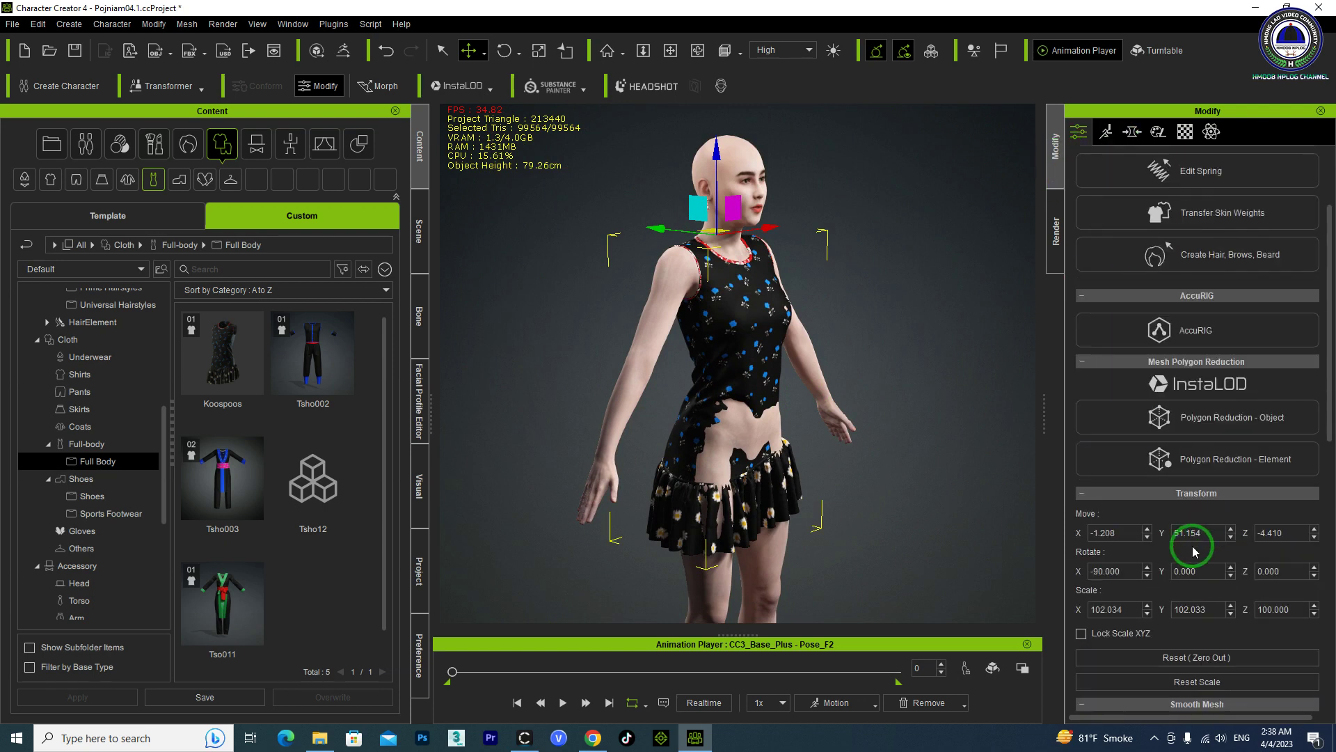
{"action": "left_click", "coordinate": [1147, 538]}
{"action": "left_click", "coordinate": [1147, 539]}
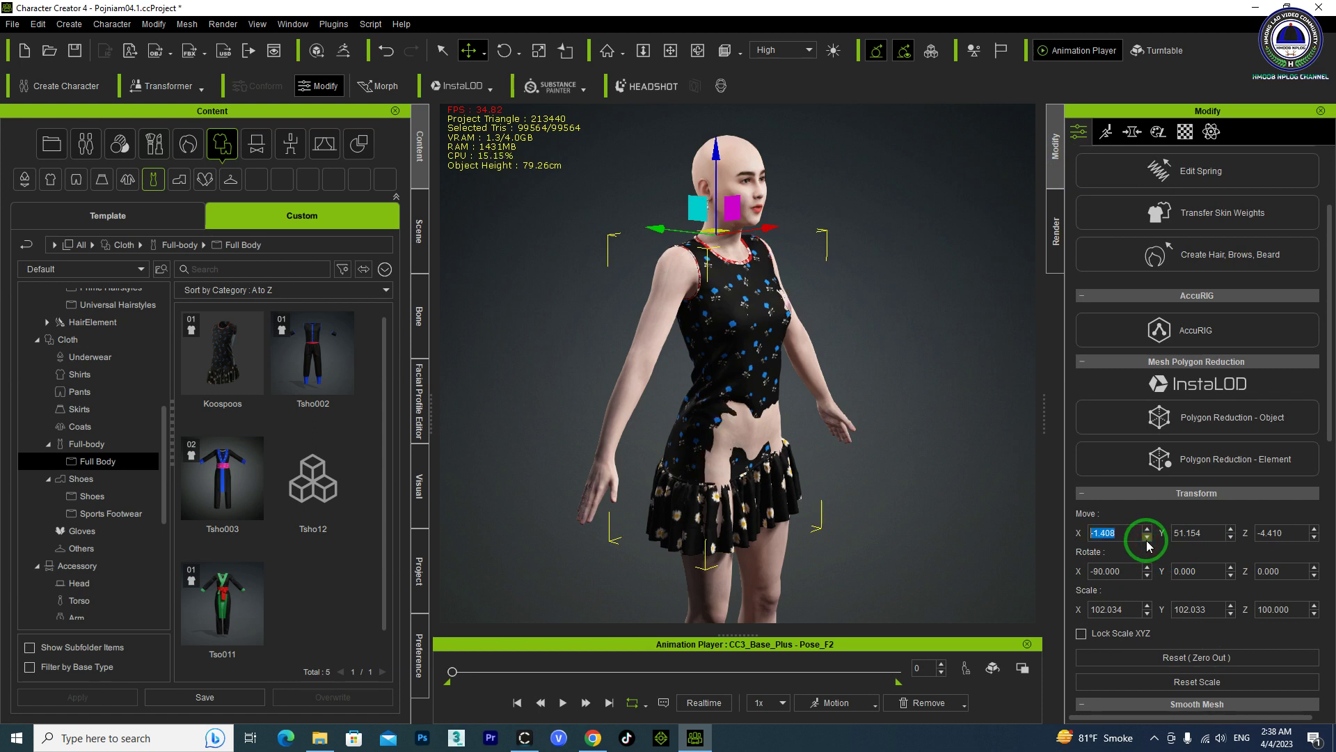
{"action": "left_click", "coordinate": [804, 407]}
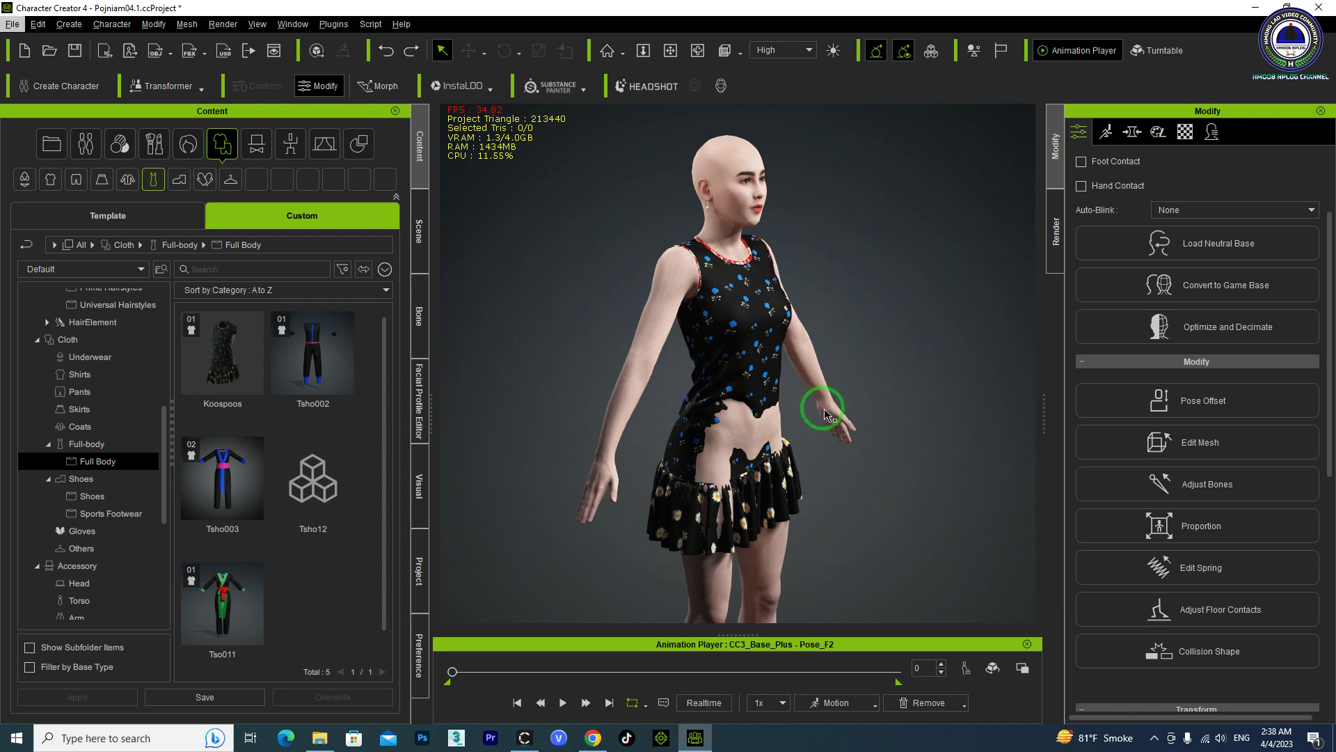
- Inspect how the dress sits on the front and back of the body and review the character's modify settings
{"action": "right_click_drag", "start_coordinate": [877, 420], "coordinate": [533, 408]}
{"action": "scroll", "coordinate": [781, 300], "scroll_direction": "up", "scroll_amount": 3}
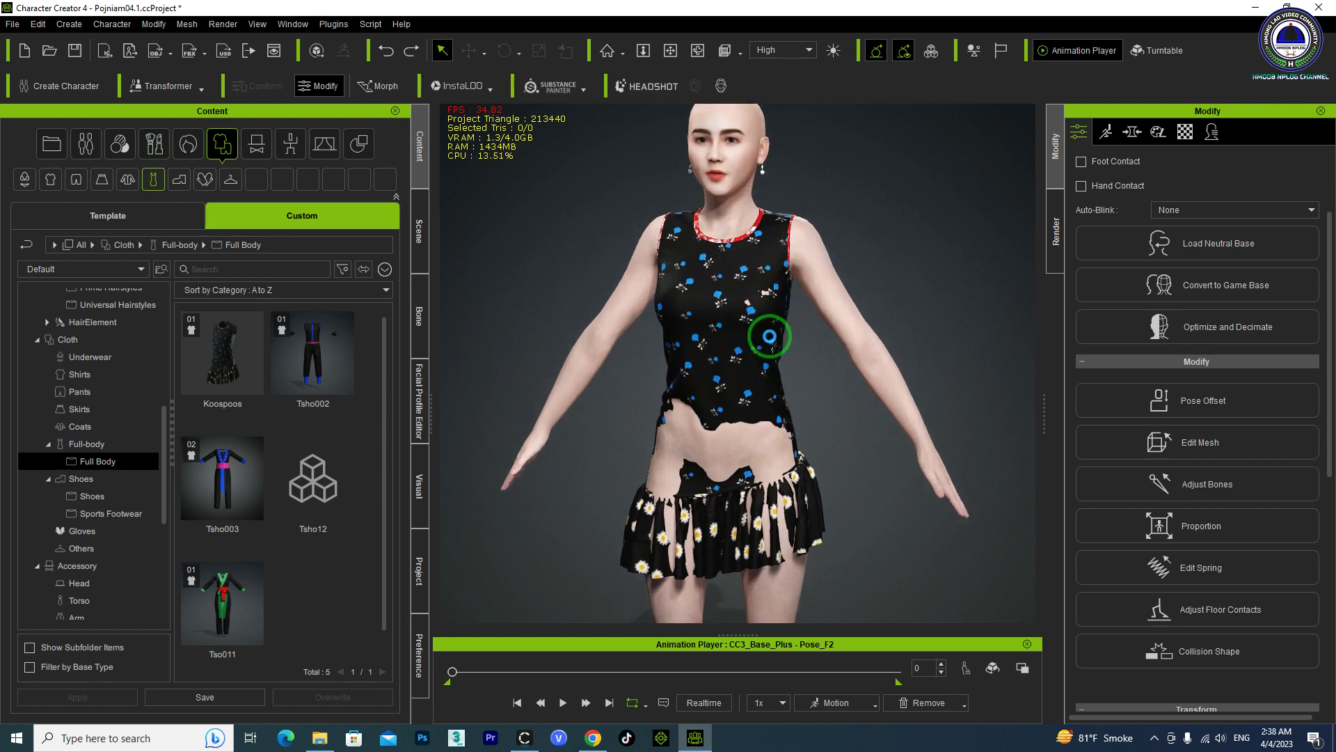
{"action": "right_click_drag", "start_coordinate": [771, 341], "coordinate": [332, 264]}
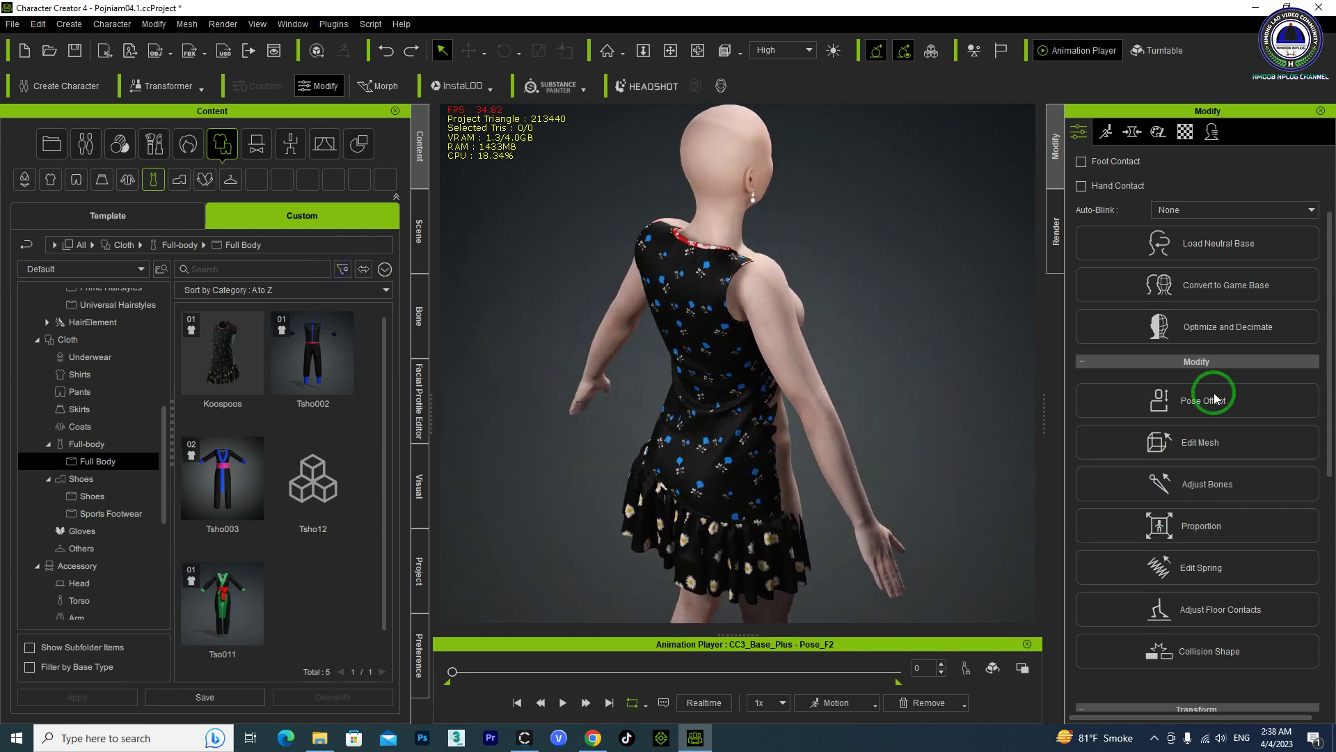
{"action": "scroll", "coordinate": [1192, 531], "scroll_direction": "down", "scroll_amount": 5}
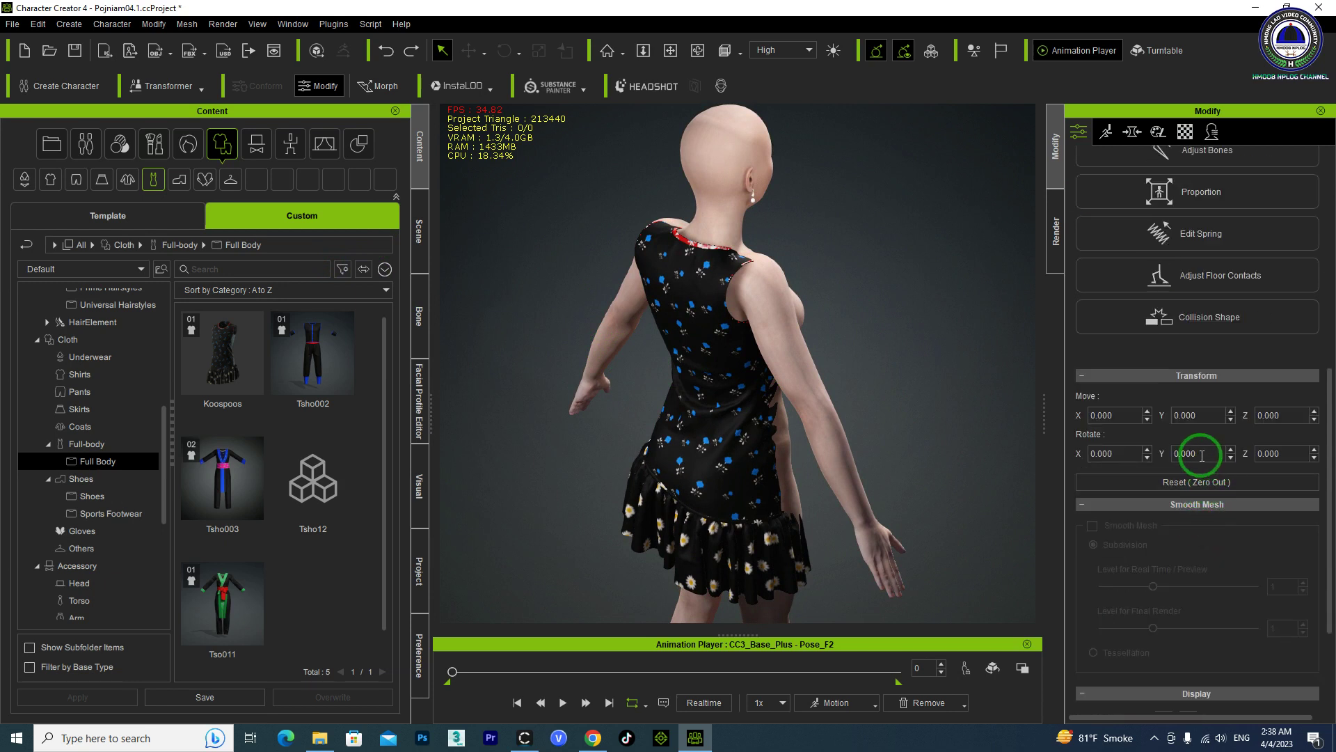
{"action": "scroll", "coordinate": [1204, 502], "scroll_direction": "down", "scroll_amount": 2}
{"action": "scroll", "coordinate": [1199, 543], "scroll_direction": "up", "scroll_amount": 3}
{"action": "scroll", "coordinate": [990, 283], "scroll_direction": "up", "scroll_amount": 2}
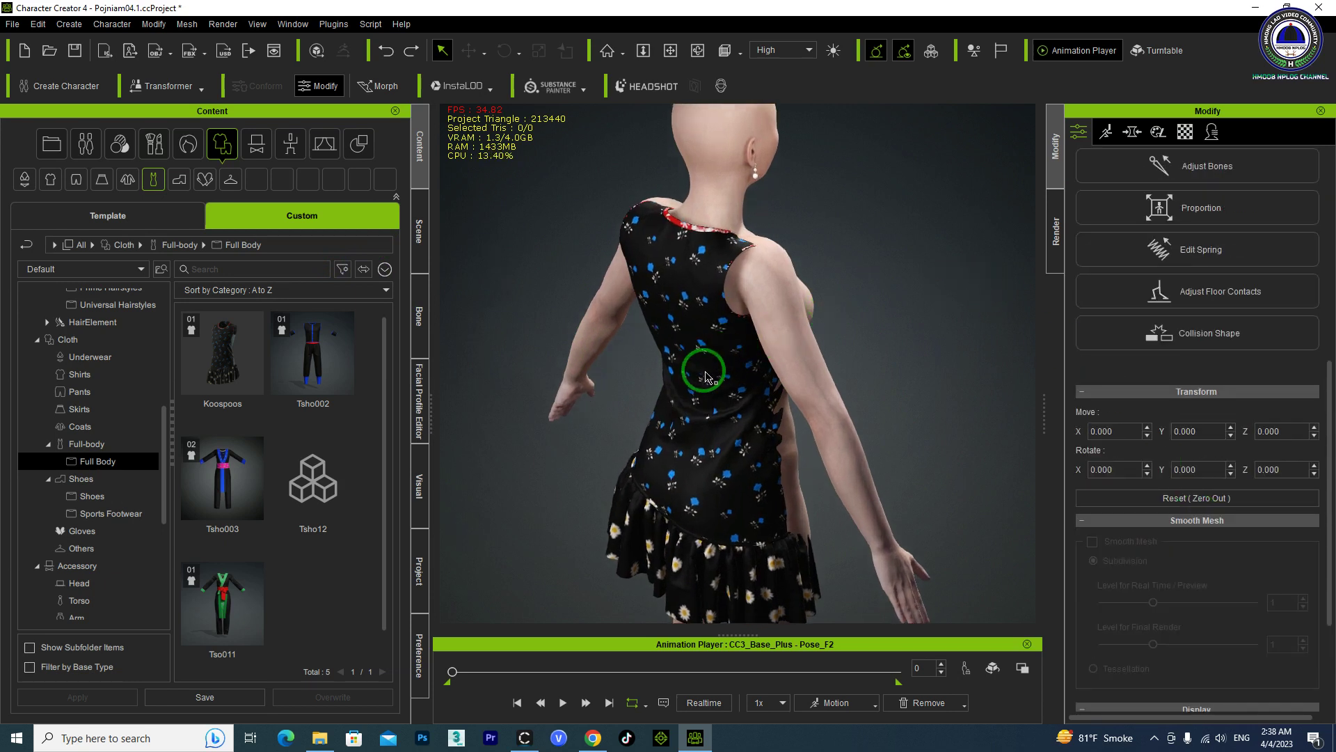
- Set the dress's pivot to the top middle and move the dress forward on the body
{"action": "left_click", "coordinate": [705, 376]}
{"action": "scroll", "coordinate": [1207, 542], "scroll_direction": "down", "scroll_amount": 2}
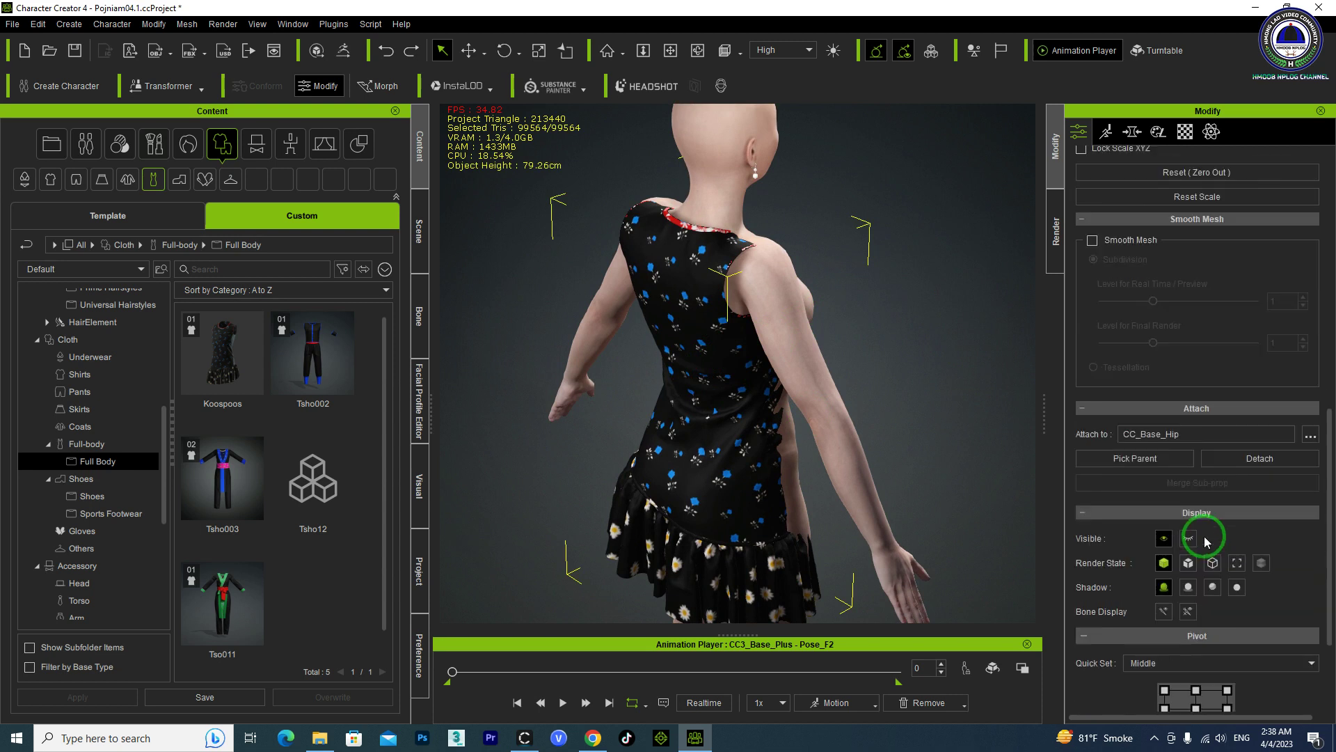
{"action": "left_click", "coordinate": [1196, 693]}
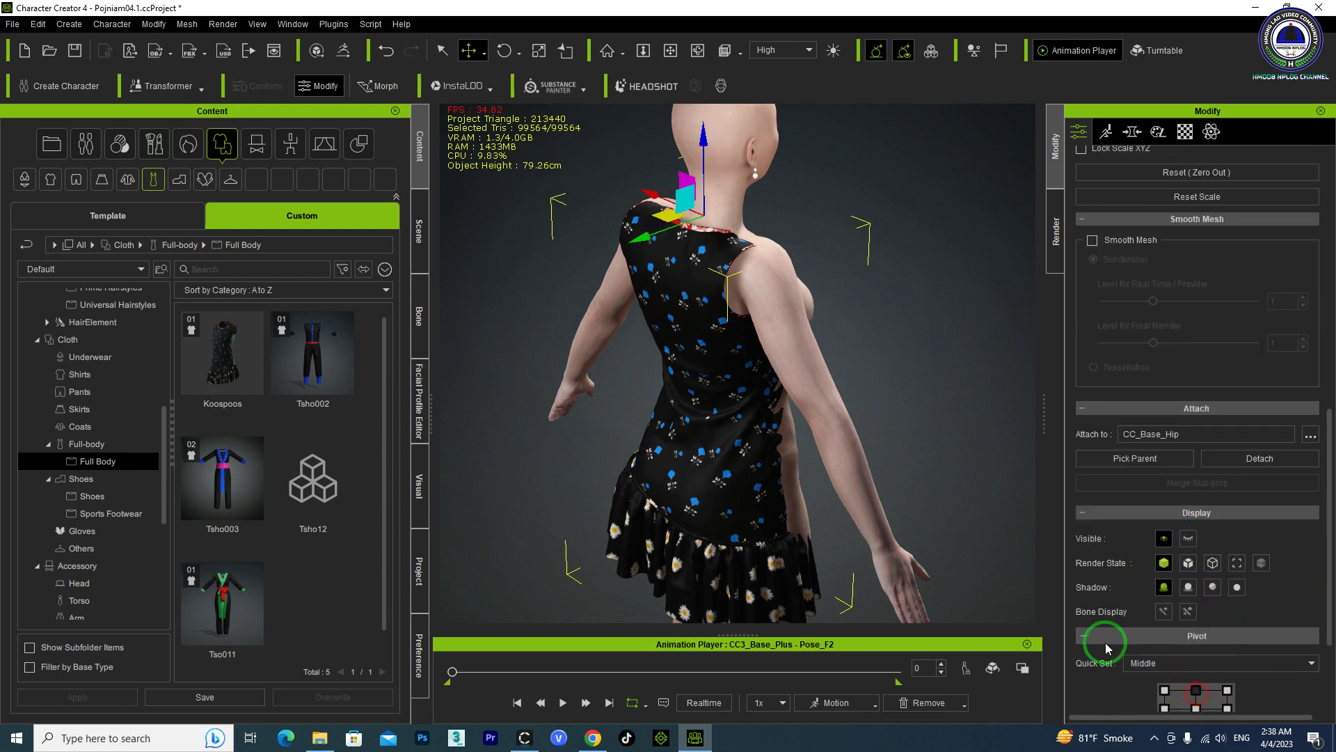
{"action": "left_click_drag", "start_coordinate": [639, 240], "coordinate": [651, 237]}
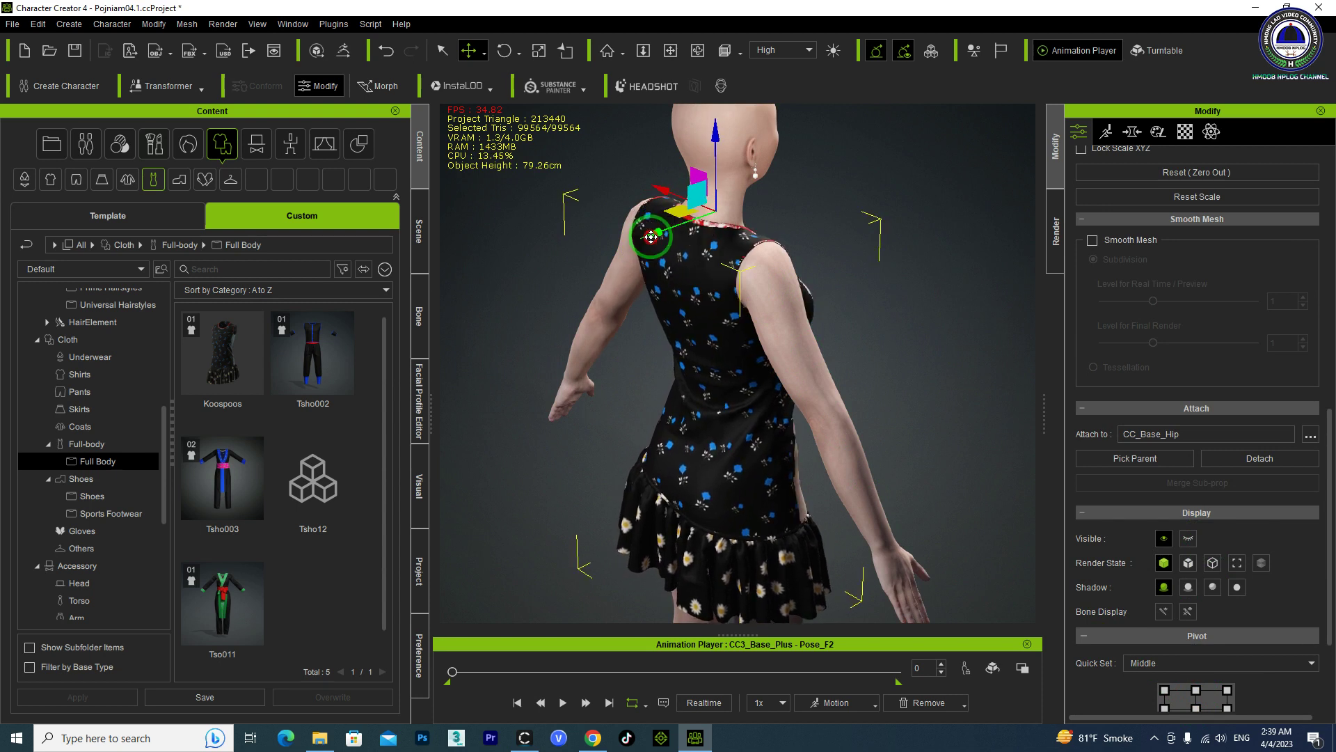
{"action": "right_click_drag", "start_coordinate": [651, 237], "coordinate": [693, 289]}
- Fine-tune the dress's front-to-back placement, setting its Z position to -4.393
{"action": "right_click_drag", "start_coordinate": [792, 291], "coordinate": [732, 275]}
{"action": "scroll", "coordinate": [732, 274], "scroll_direction": "up", "scroll_amount": 3}
{"action": "middle_click_drag", "start_coordinate": [732, 274], "coordinate": [734, 399]}
{"action": "right_click_drag", "start_coordinate": [734, 399], "coordinate": [737, 429]}
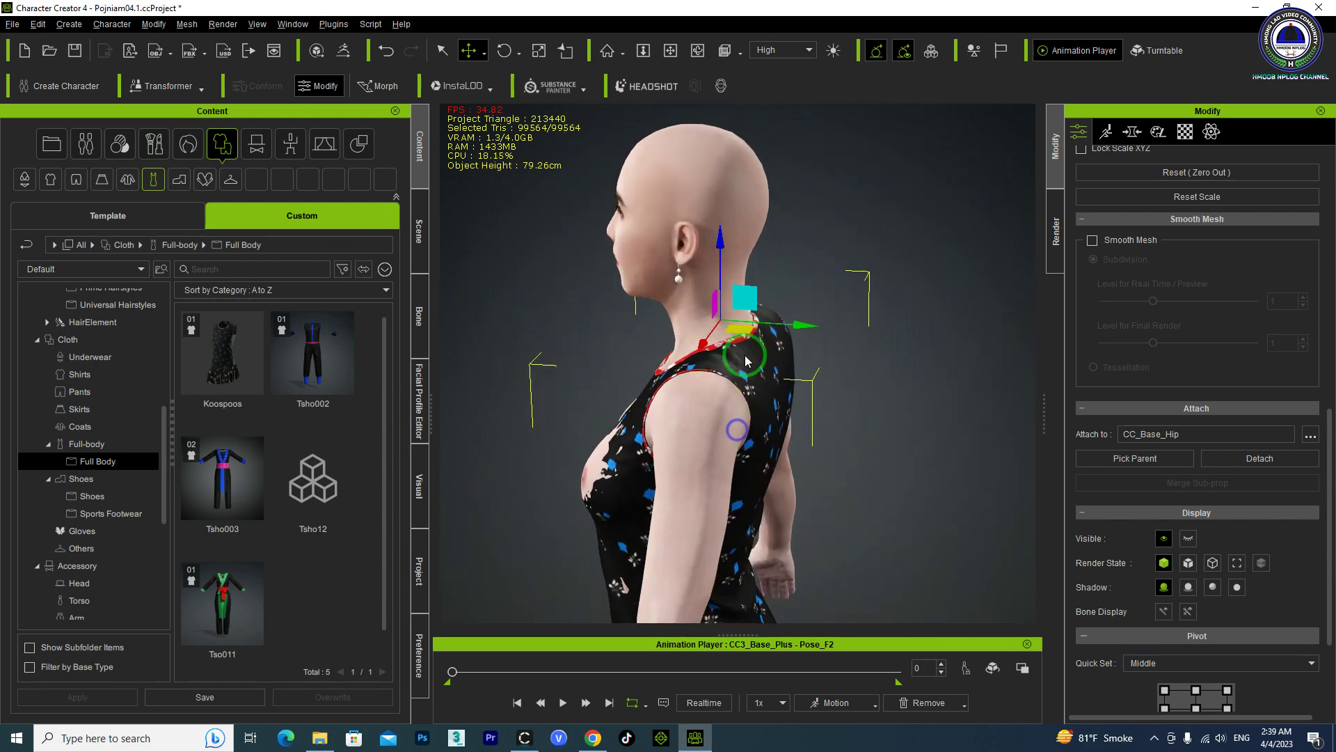
{"action": "scroll", "coordinate": [748, 353], "scroll_direction": "up", "scroll_amount": 3}
{"action": "left_click_drag", "start_coordinate": [793, 307], "coordinate": [792, 307]}
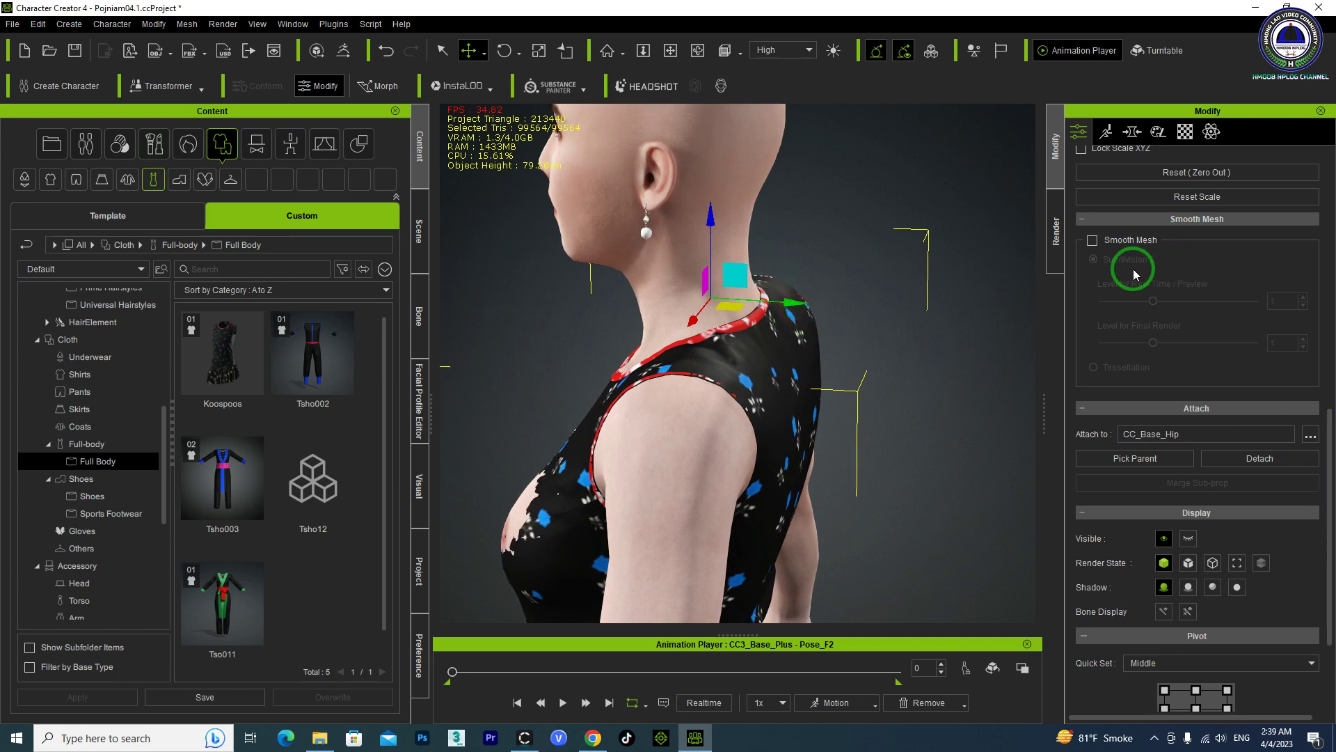
{"action": "scroll", "coordinate": [1178, 270], "scroll_direction": "up", "scroll_amount": 5}
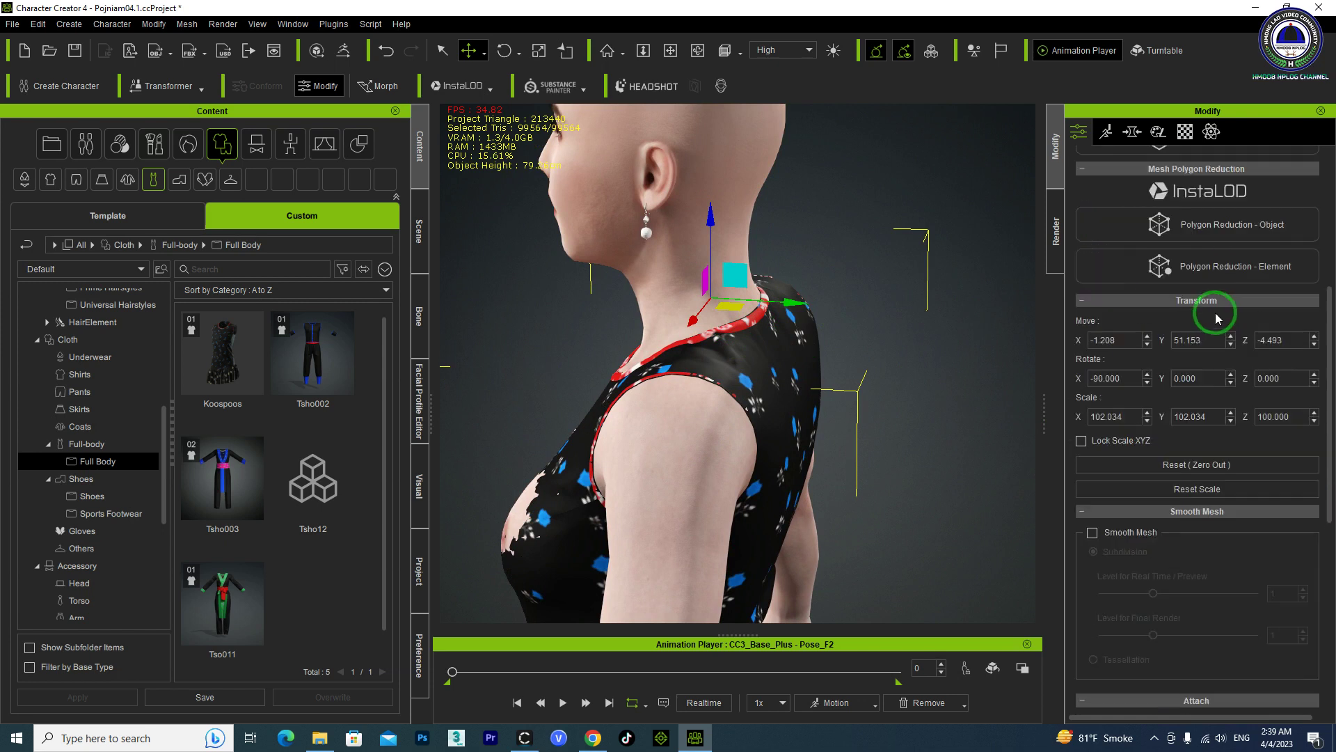
{"action": "left_click", "coordinate": [1314, 337]}
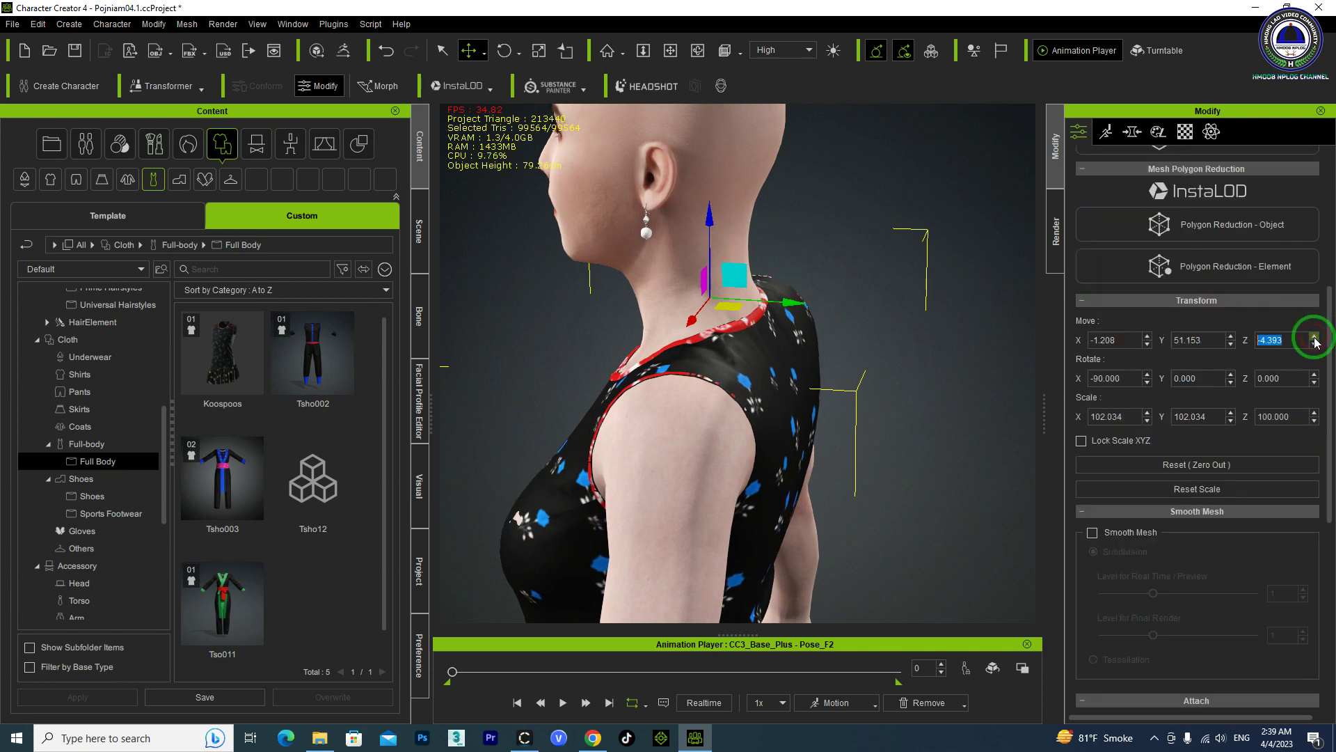
- Tilt the dress slightly by setting its X rotation to -90.500 so it covers the stomach
{"action": "right_click_drag", "start_coordinate": [674, 378], "coordinate": [763, 449]}
{"action": "middle_click_drag", "start_coordinate": [763, 449], "coordinate": [766, 380]}
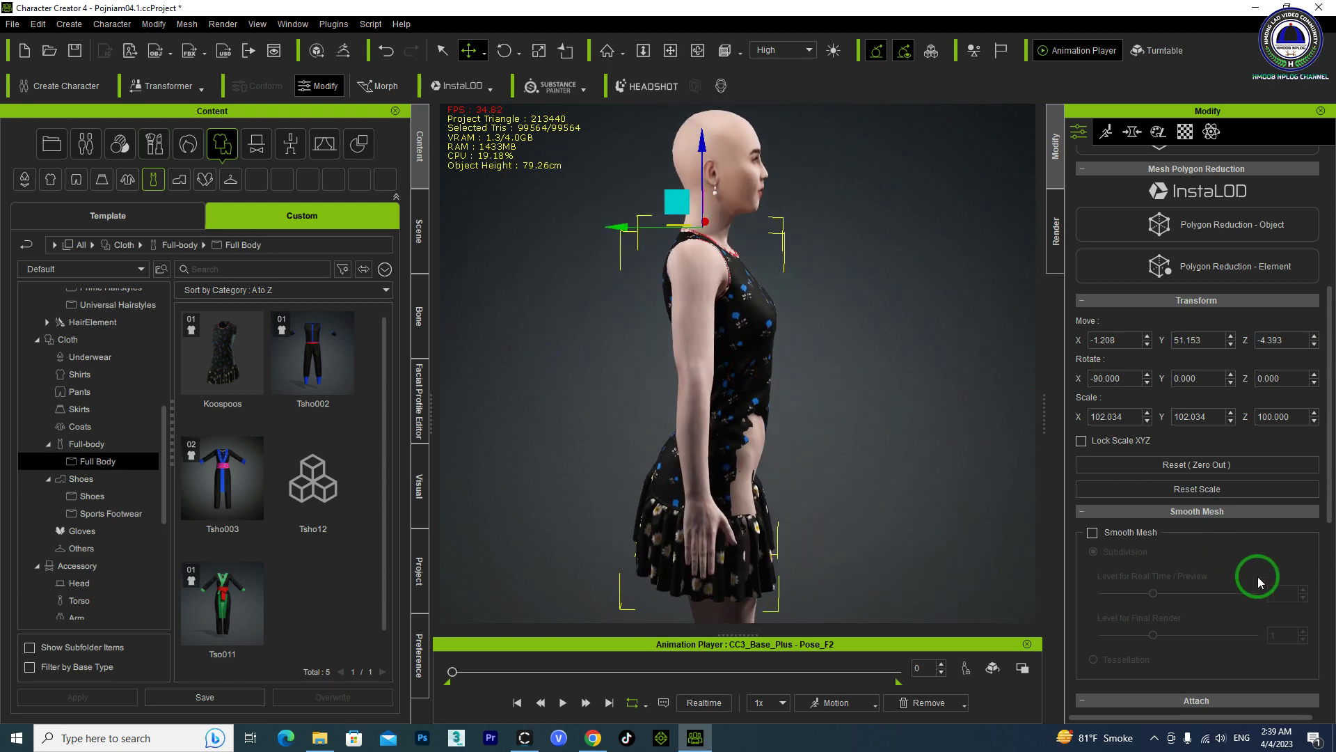
{"action": "left_click", "coordinate": [1146, 383]}
{"action": "left_click", "coordinate": [1147, 383]}
{"action": "left_click", "coordinate": [1146, 384]}
{"action": "left_click", "coordinate": [1146, 384]}
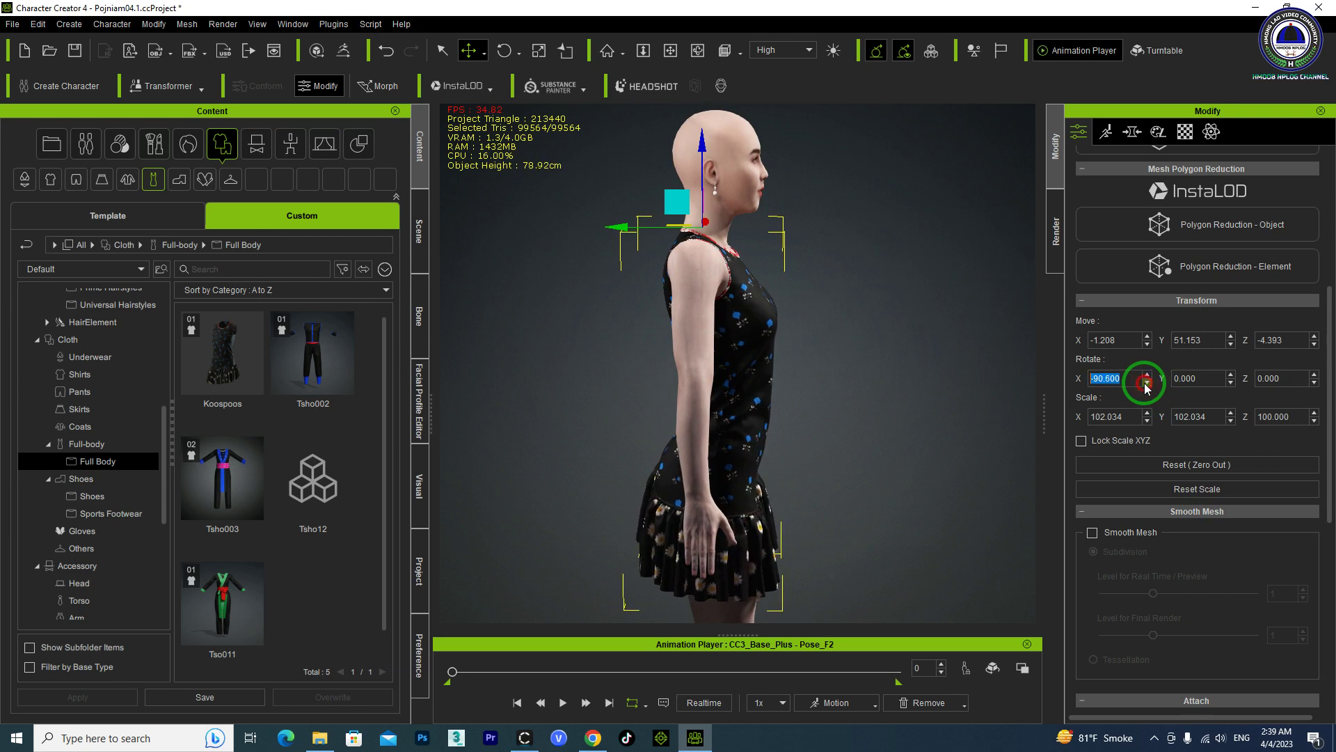
- Refine the tilt of the dress by setting its X rotation to -90.600, checking the fit from the opposite side
{"action": "right_click_drag", "start_coordinate": [1039, 402], "coordinate": [1157, 384]}
{"action": "left_click", "coordinate": [1146, 382]}
{"action": "left_click", "coordinate": [1147, 382]}
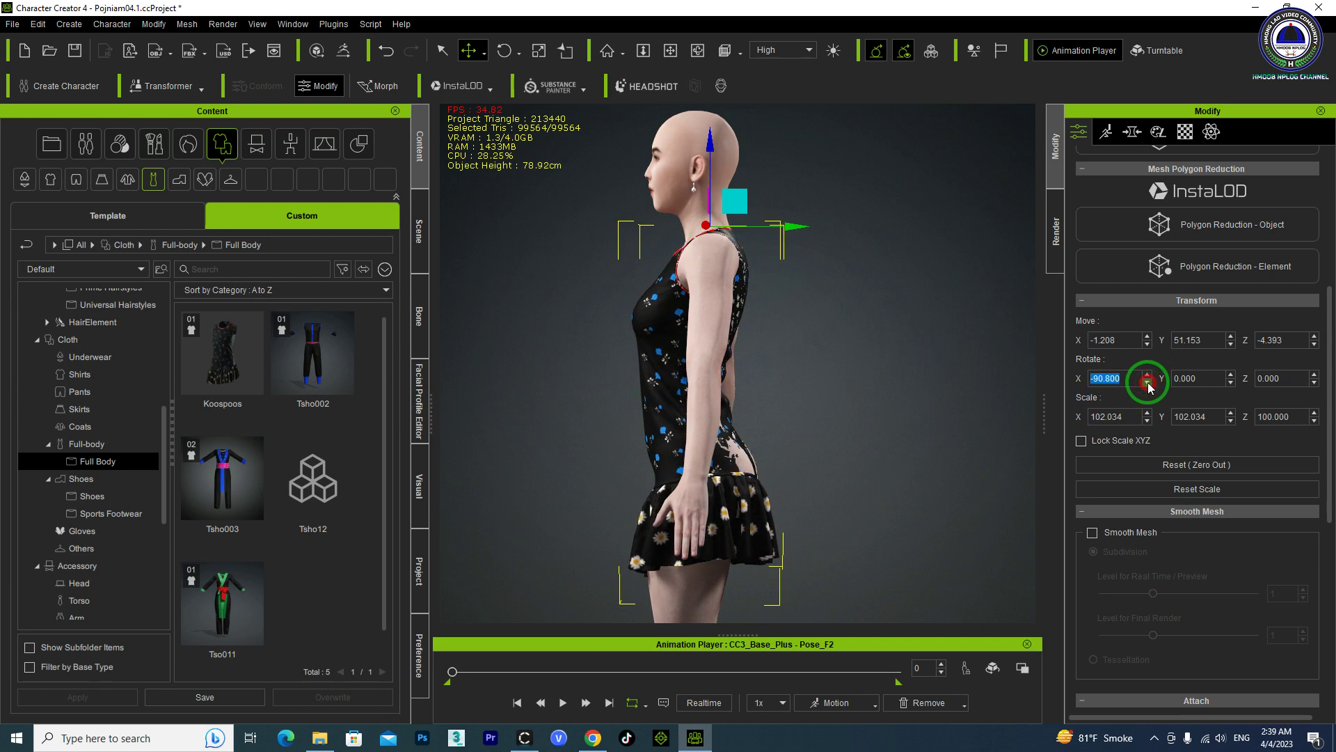
{"action": "left_click", "coordinate": [1148, 376]}
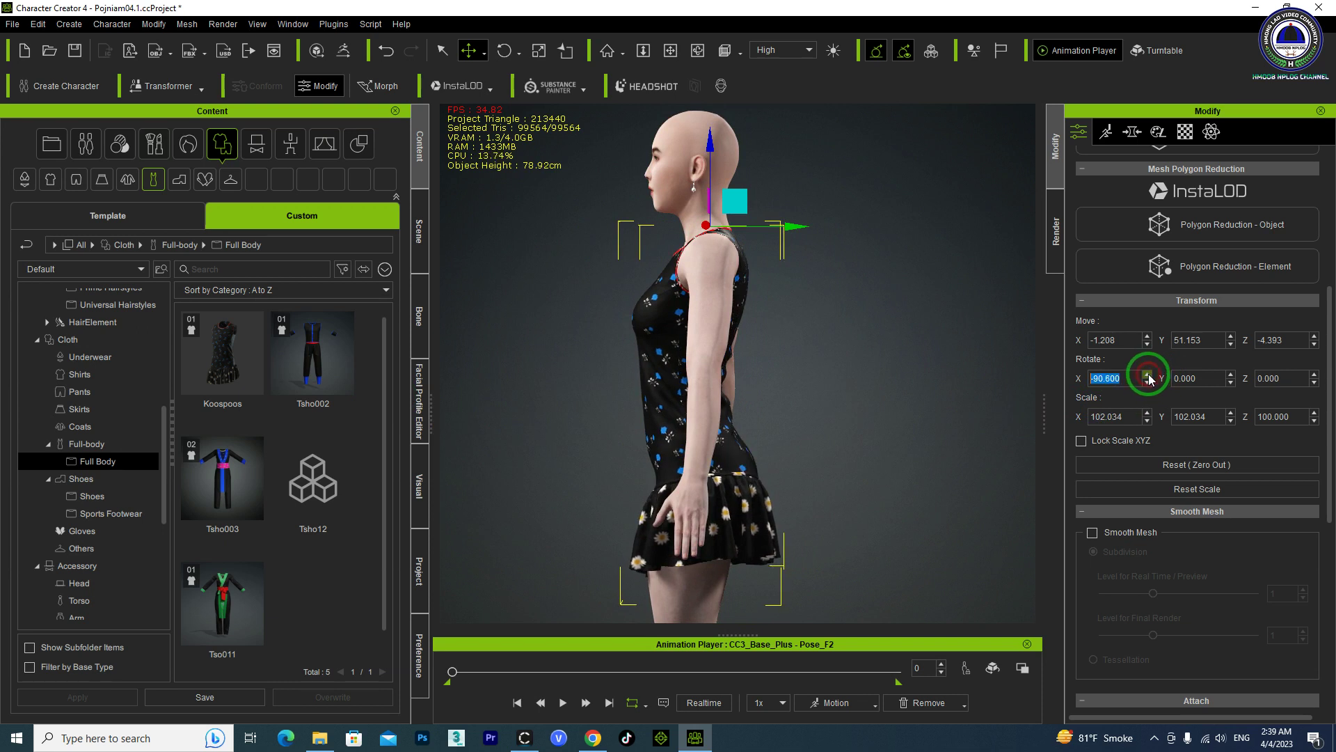
{"action": "right_click_drag", "start_coordinate": [793, 374], "coordinate": [420, 375]}
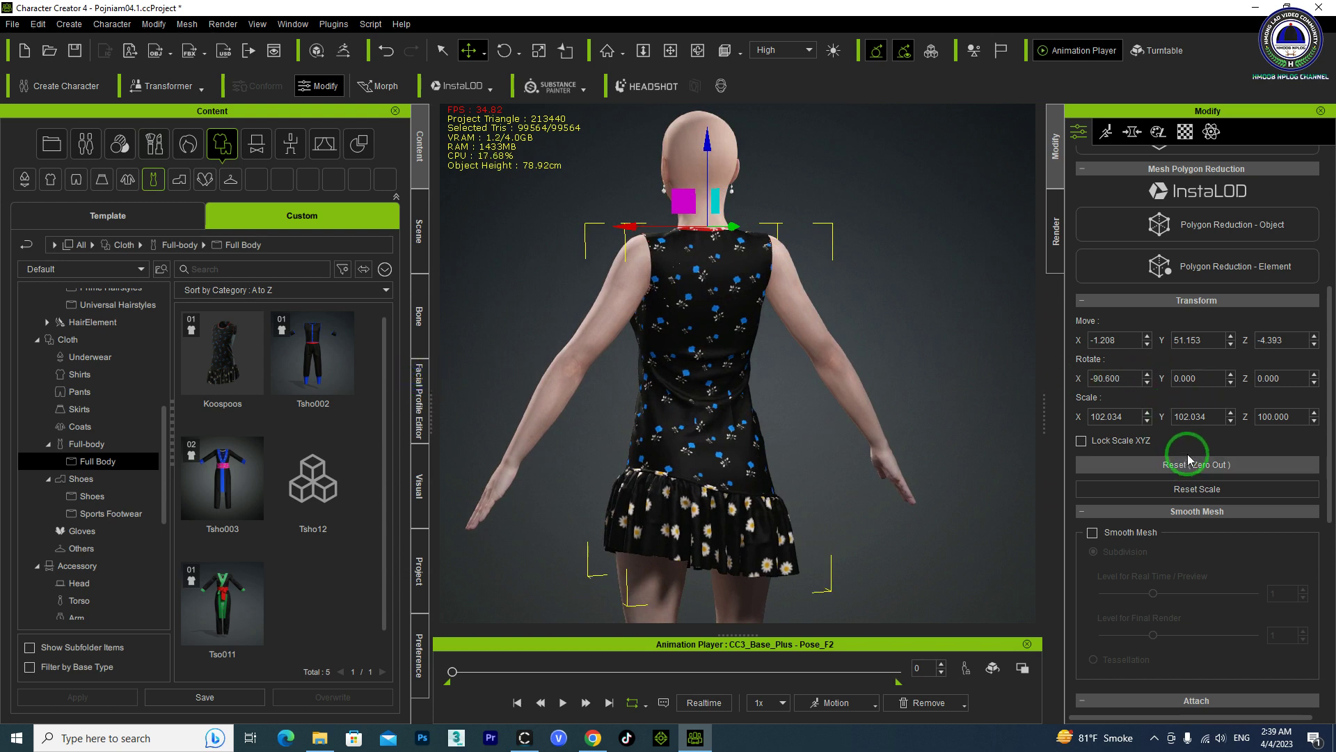
- Set the dress's pivot to the bottom middle and adjust its X rotation to -90.800 so it covers the back
{"action": "scroll", "coordinate": [1197, 473], "scroll_direction": "down", "scroll_amount": 5}
{"action": "left_click", "coordinate": [1196, 644]}
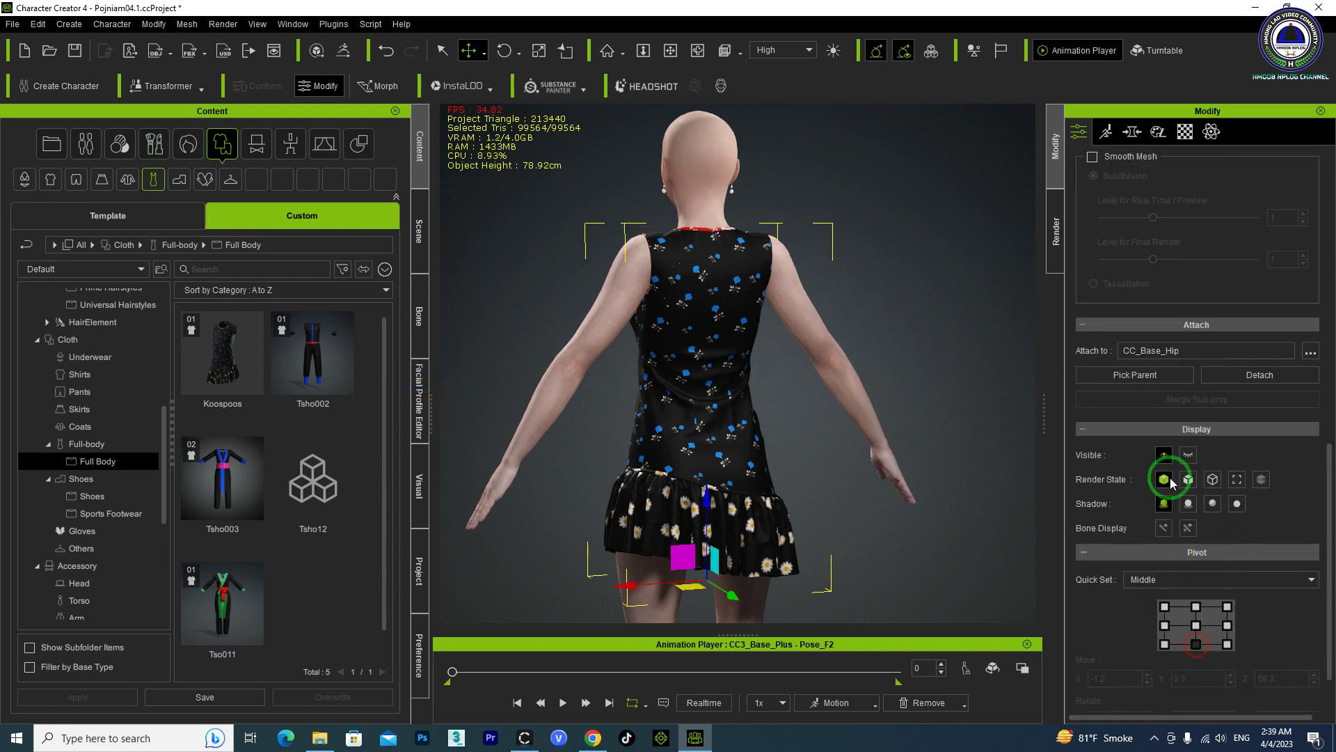
{"action": "scroll", "coordinate": [1169, 371], "scroll_direction": "up", "scroll_amount": 2}
{"action": "scroll", "coordinate": [1169, 330], "scroll_direction": "up", "scroll_amount": 3}
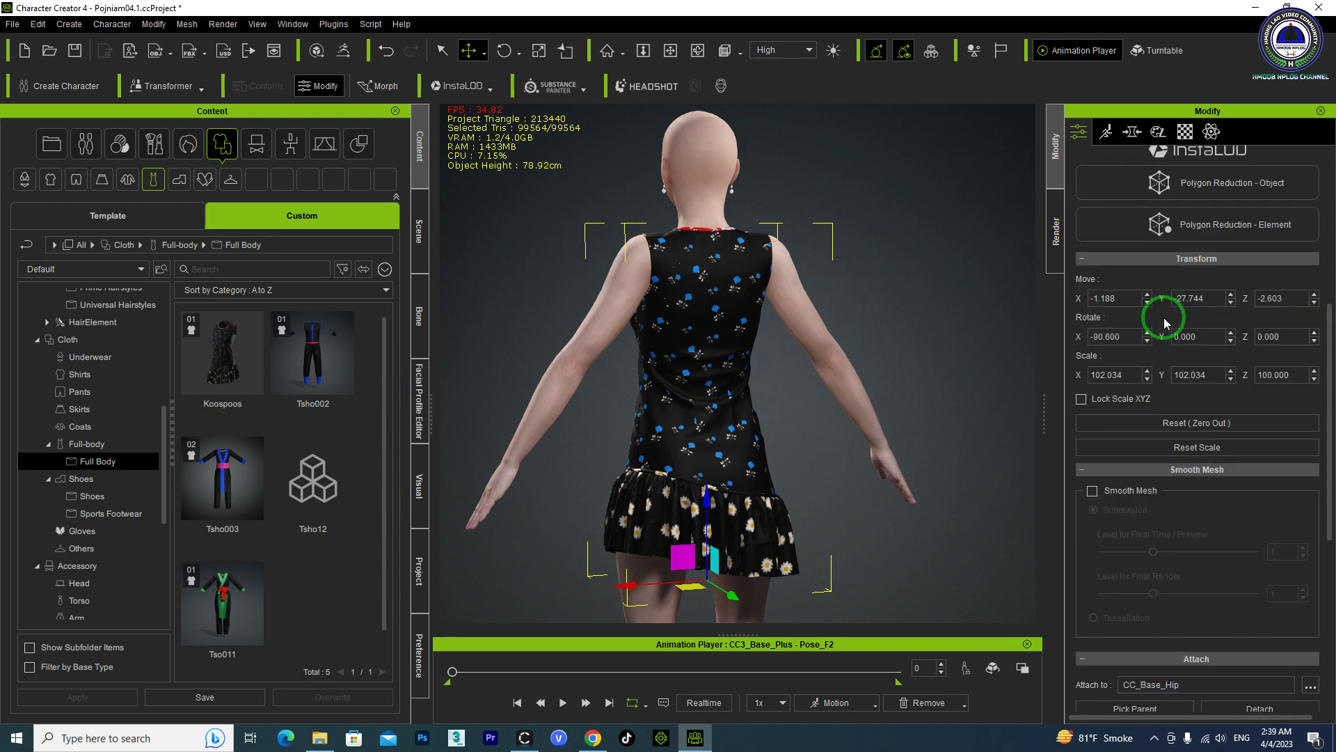
{"action": "left_click", "coordinate": [1148, 333]}
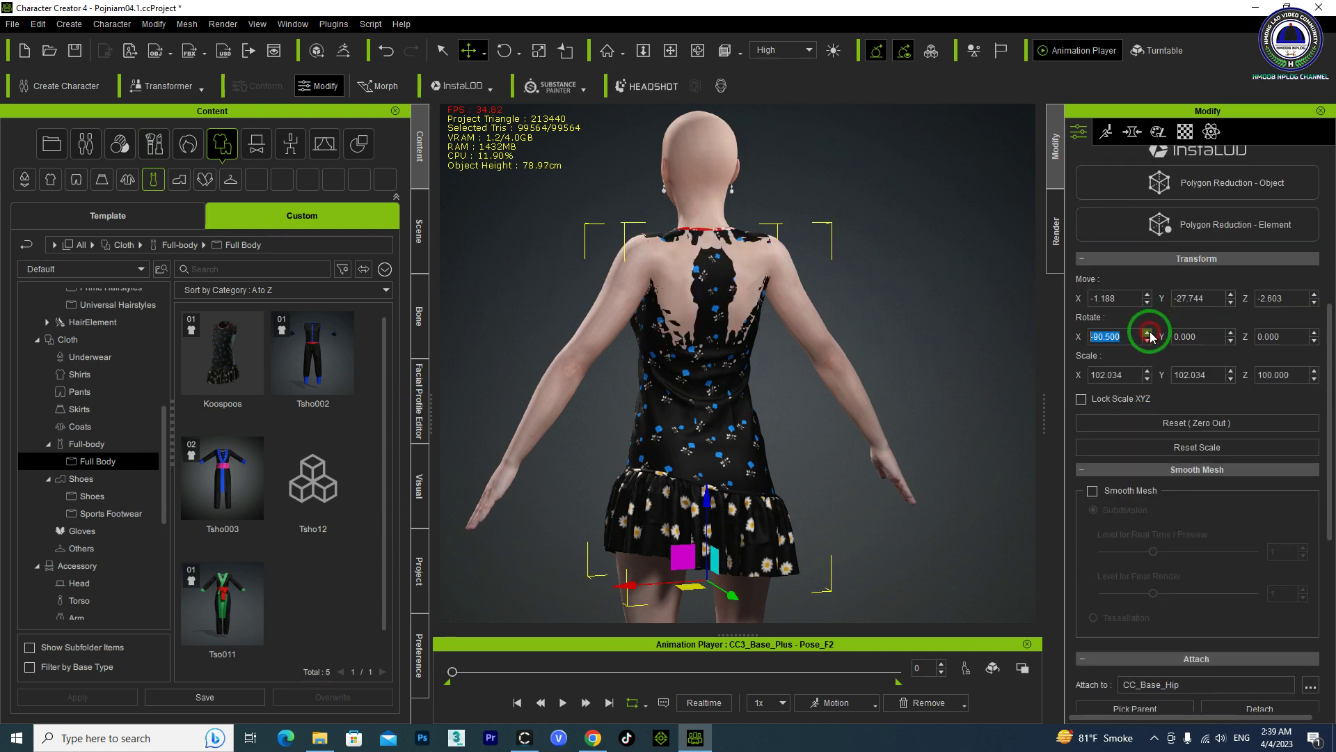
{"action": "left_click", "coordinate": [1148, 341]}
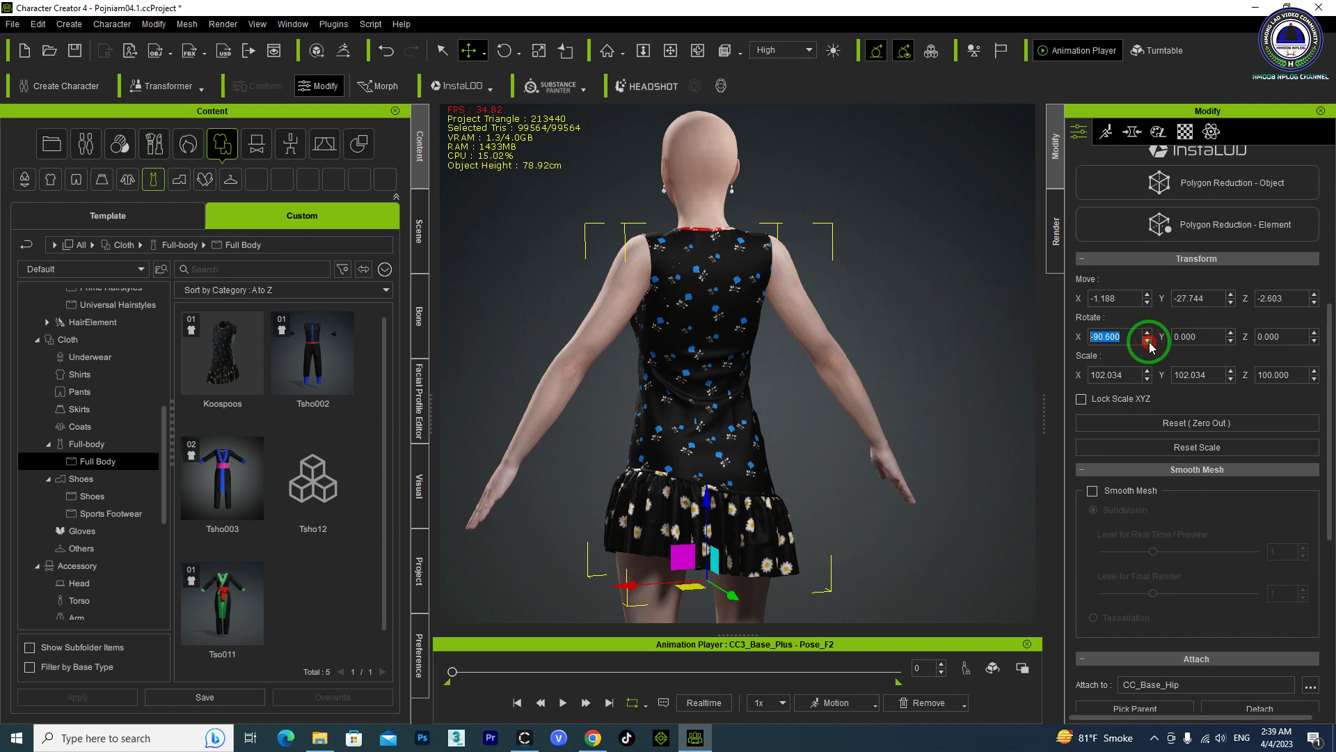
- Examine how the dress fits the body around the front, shoulders and neckline
{"action": "right_click_drag", "start_coordinate": [760, 345], "coordinate": [931, 352]}
{"action": "right_click_drag", "start_coordinate": [640, 351], "coordinate": [846, 352]}
{"action": "scroll", "coordinate": [734, 323], "scroll_direction": "up", "scroll_amount": 4}
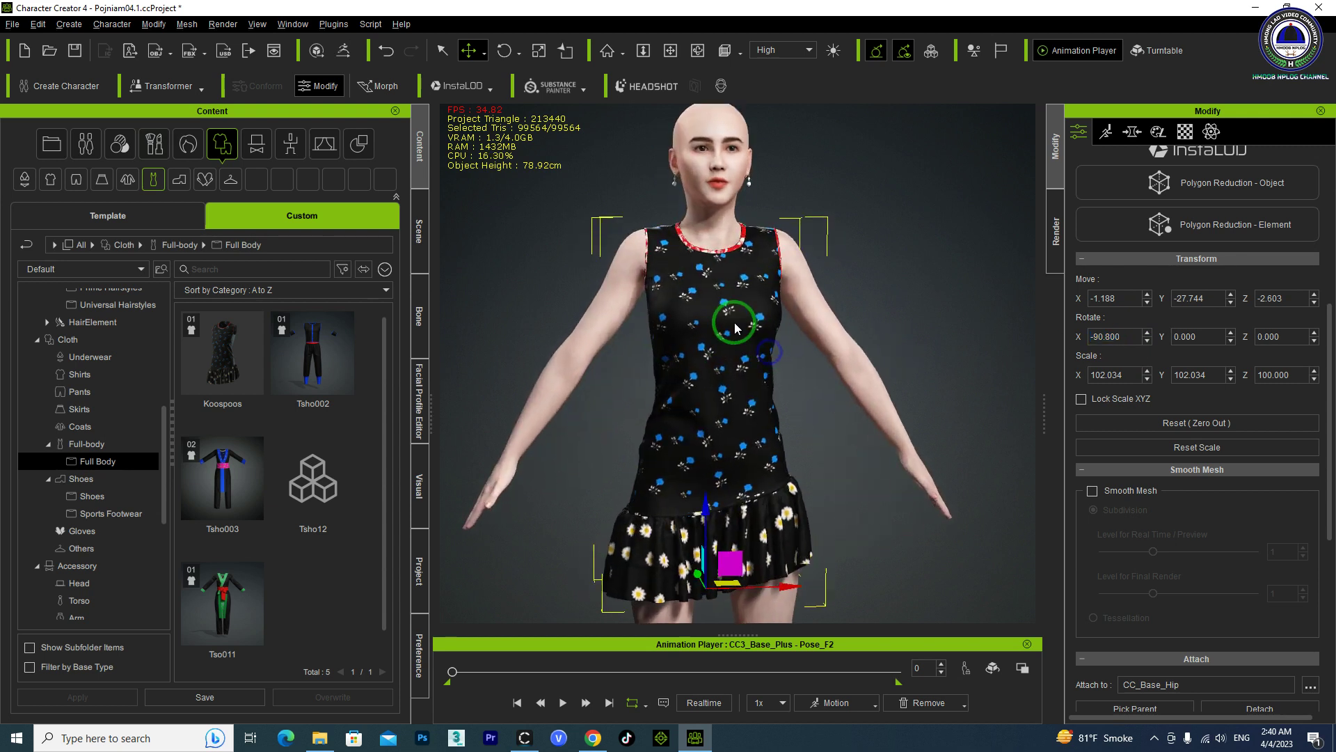
{"action": "right_click_drag", "start_coordinate": [724, 327], "coordinate": [806, 384]}
{"action": "middle_click_drag", "start_coordinate": [806, 384], "coordinate": [771, 320]}
{"action": "right_click_drag", "start_coordinate": [710, 349], "coordinate": [616, 362], "text": "alt"}
{"action": "left_click_drag", "start_coordinate": [669, 363], "coordinate": [708, 568], "text": "alt"}
{"action": "right_click_drag", "start_coordinate": [679, 487], "coordinate": [637, 499], "text": "alt"}
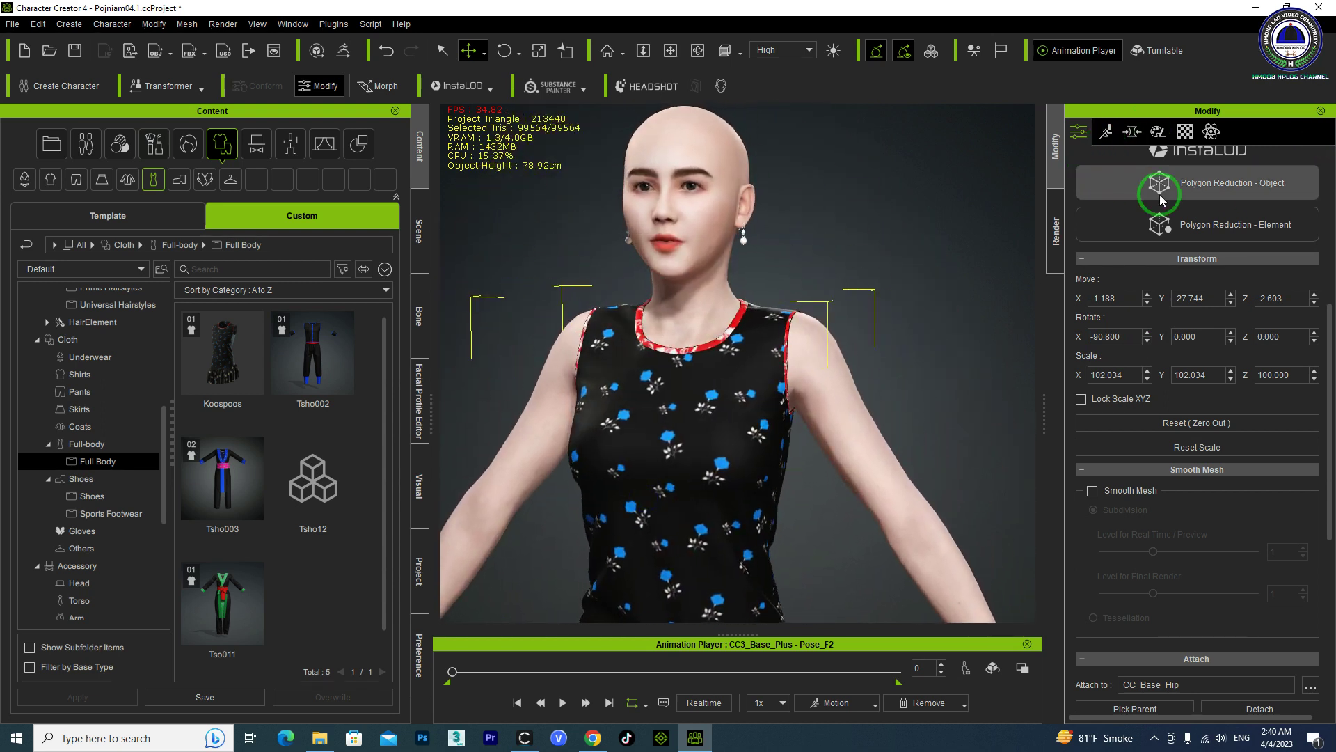
- Transfer skin weights to the dress using the Default template
{"action": "scroll", "coordinate": [1183, 209], "scroll_direction": "up", "scroll_amount": 3}
{"action": "left_click", "coordinate": [1216, 239]}
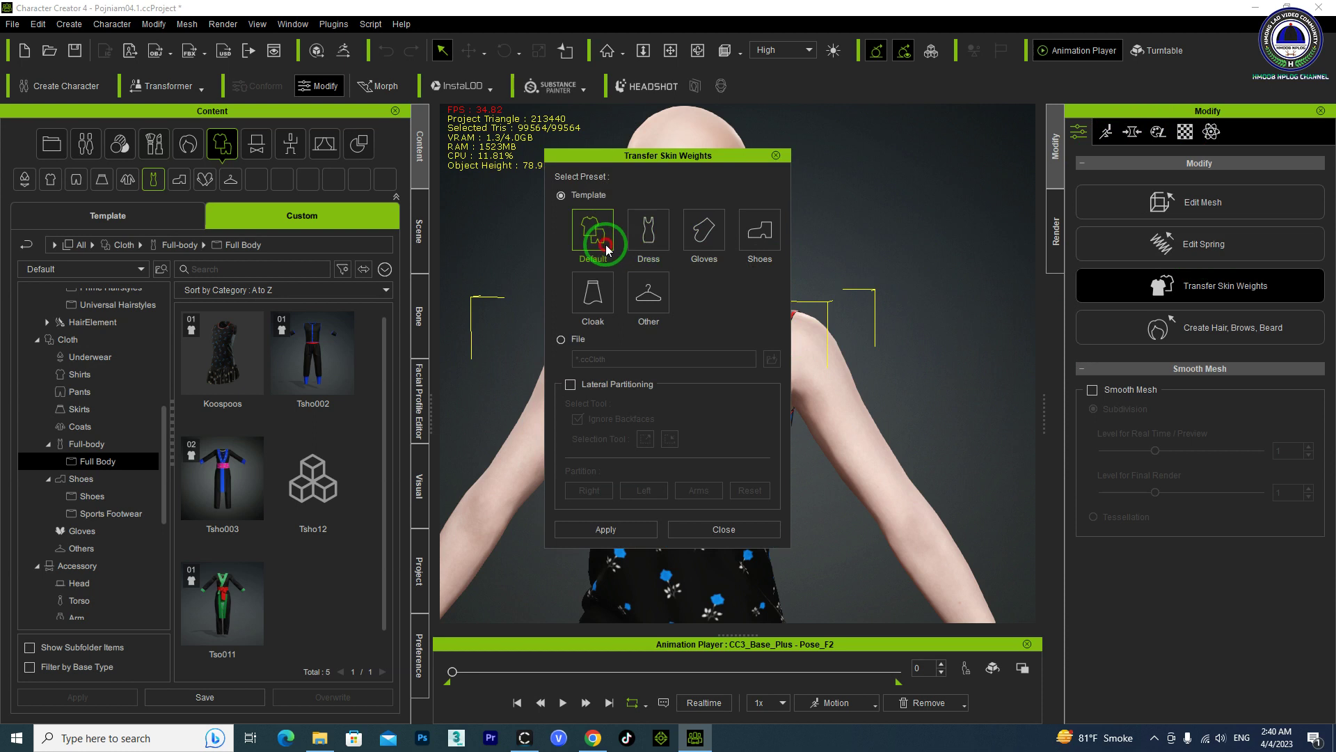
{"action": "left_click", "coordinate": [612, 529]}
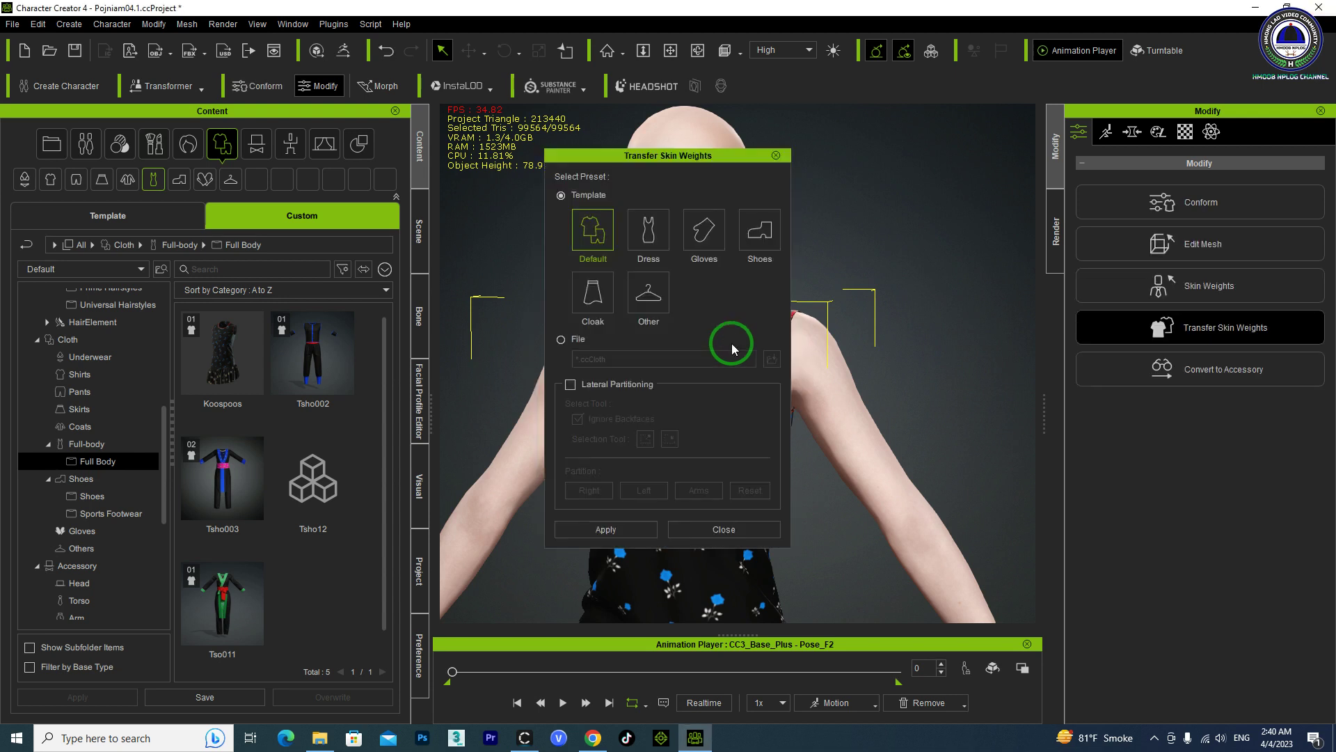
- Apply the Dress skin-weight template to the garment and close the transfer settings
{"action": "left_click", "coordinate": [649, 231]}
{"action": "left_click", "coordinate": [606, 530]}
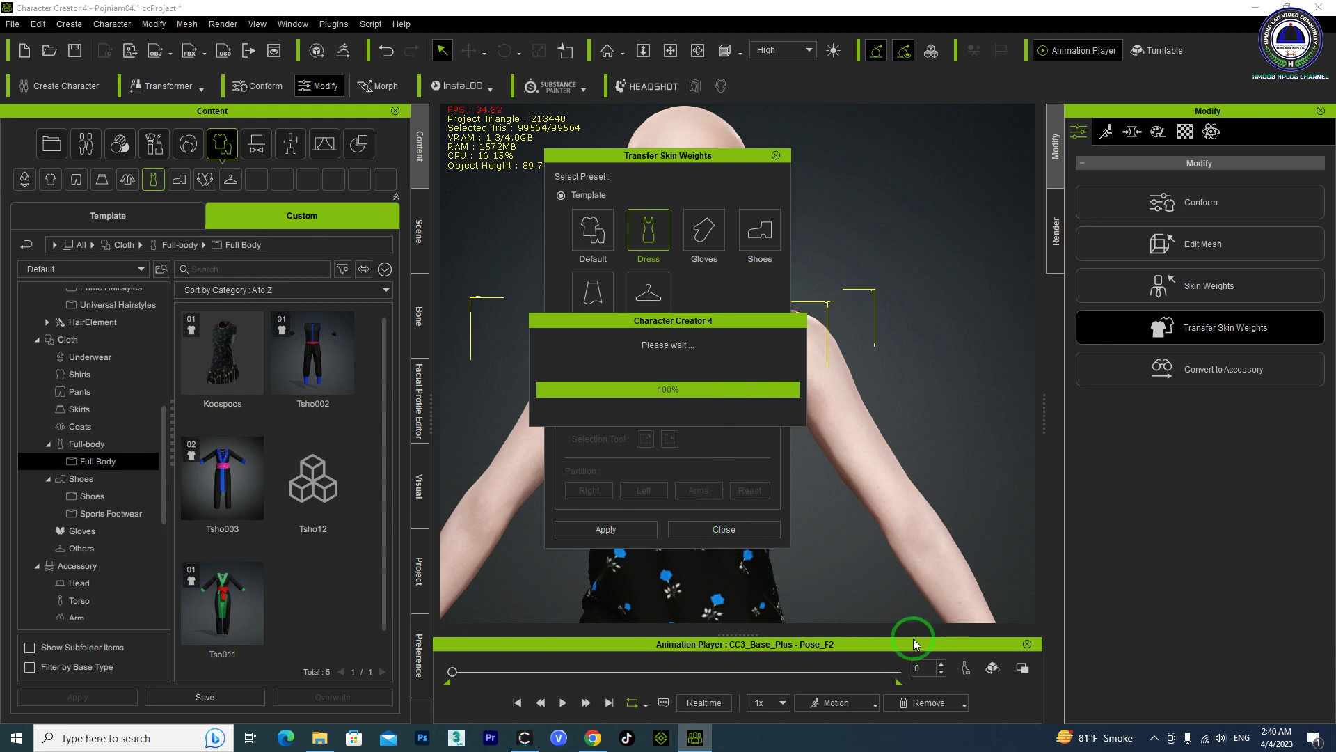
{"action": "left_click", "coordinate": [711, 526]}
- Open the Hair Builder folder within the custom hair groups
{"action": "left_click", "coordinate": [194, 147]}
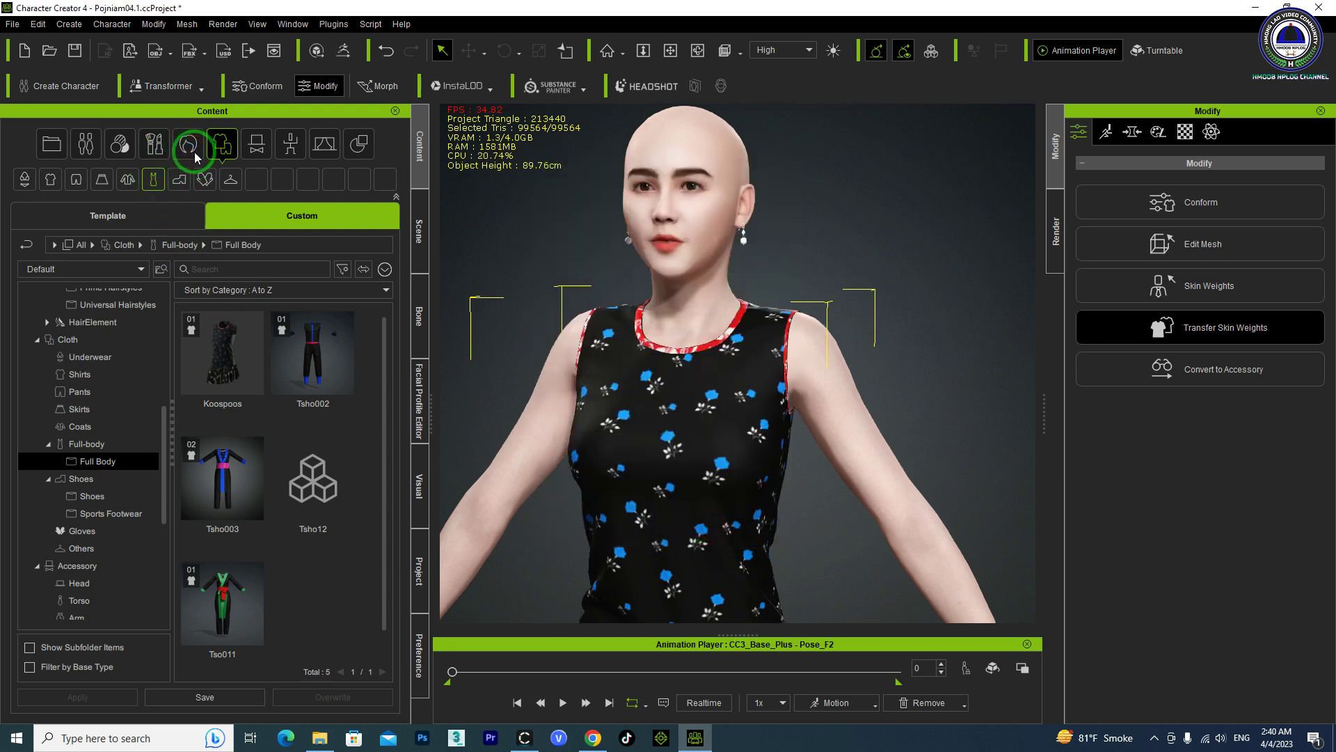
{"action": "left_click", "coordinate": [299, 376]}
{"action": "double_click", "coordinate": [299, 375]}
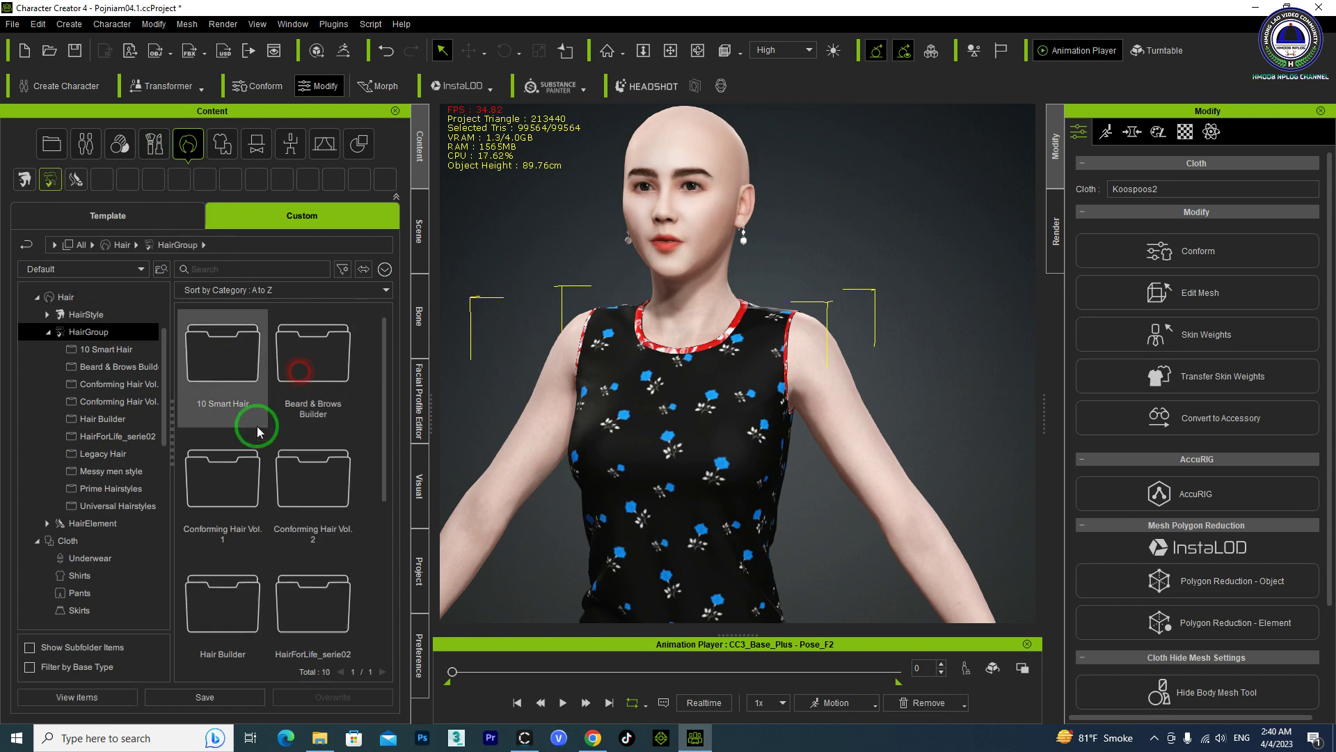
{"action": "scroll", "coordinate": [278, 486], "scroll_direction": "down", "scroll_amount": 2}
{"action": "double_click", "coordinate": [221, 571]}
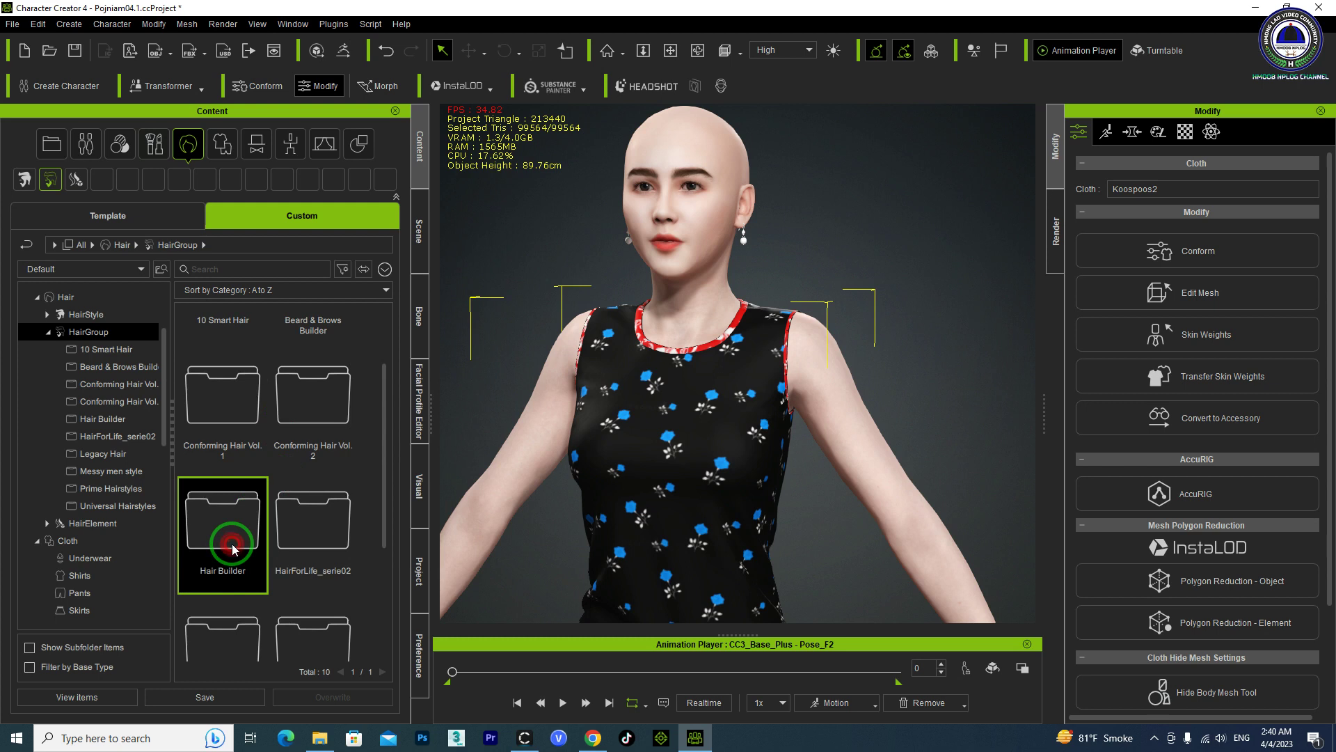
- Find the Wavy medium ponytail hairstyle in the Hair Builder collection and apply it to the character
{"action": "left_click", "coordinate": [317, 438]}
{"action": "scroll", "coordinate": [319, 431], "scroll_direction": "down", "scroll_amount": 1}
{"action": "left_click", "coordinate": [327, 436]}
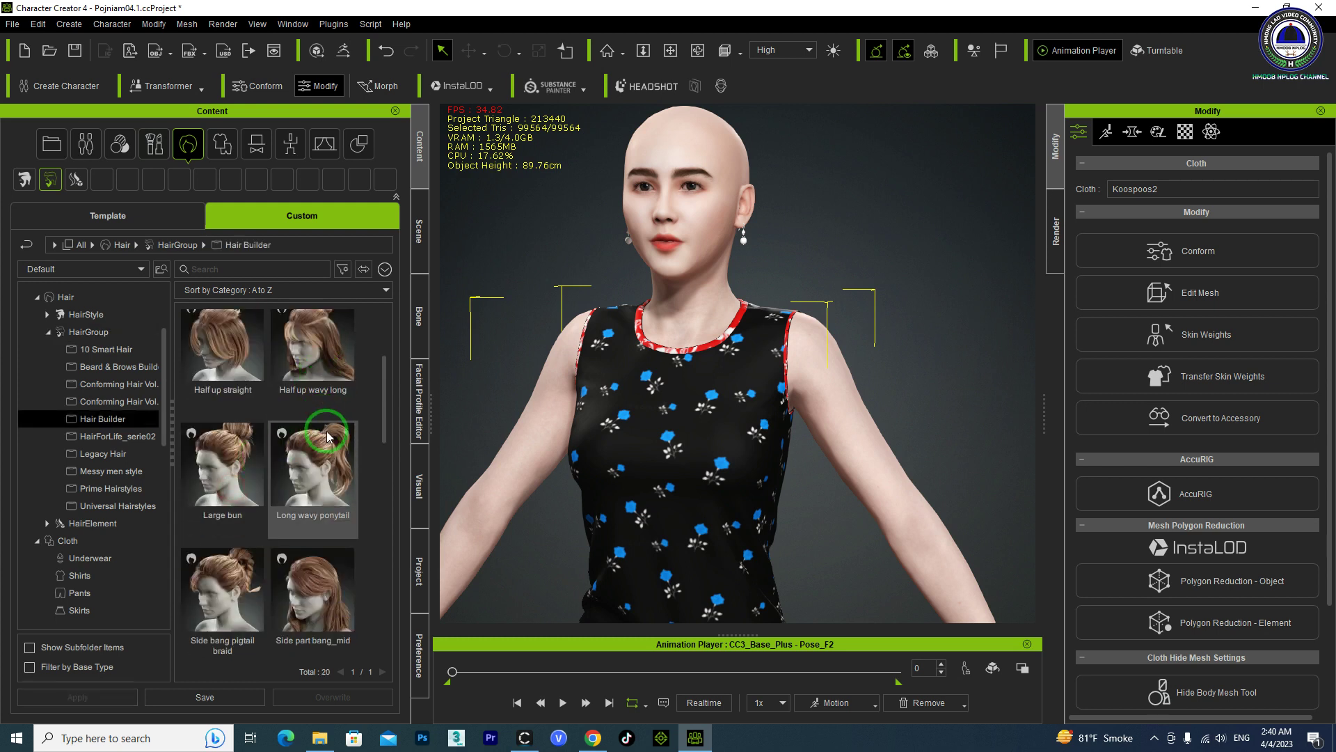
{"action": "scroll", "coordinate": [327, 437], "scroll_direction": "down", "scroll_amount": 1}
{"action": "left_click", "coordinate": [320, 429]}
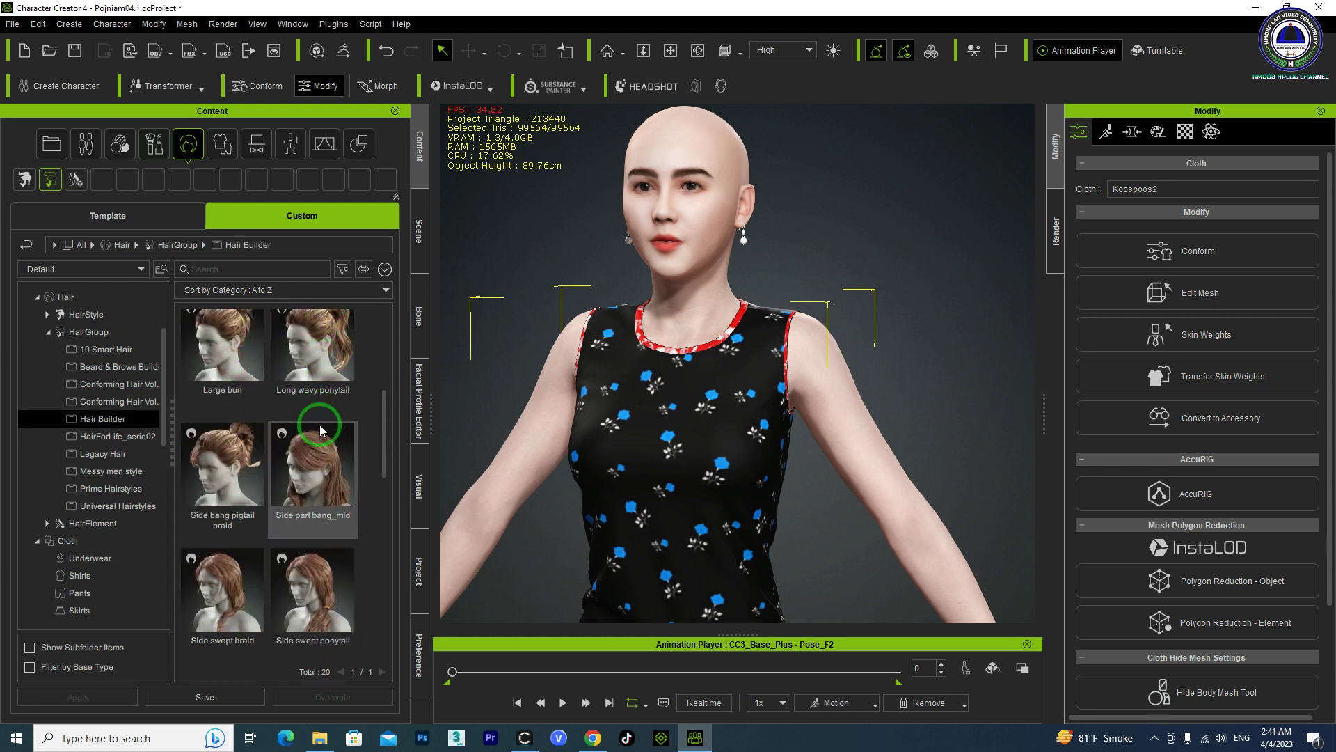
{"action": "scroll", "coordinate": [319, 430], "scroll_direction": "down", "scroll_amount": 1}
{"action": "left_click", "coordinate": [315, 449]}
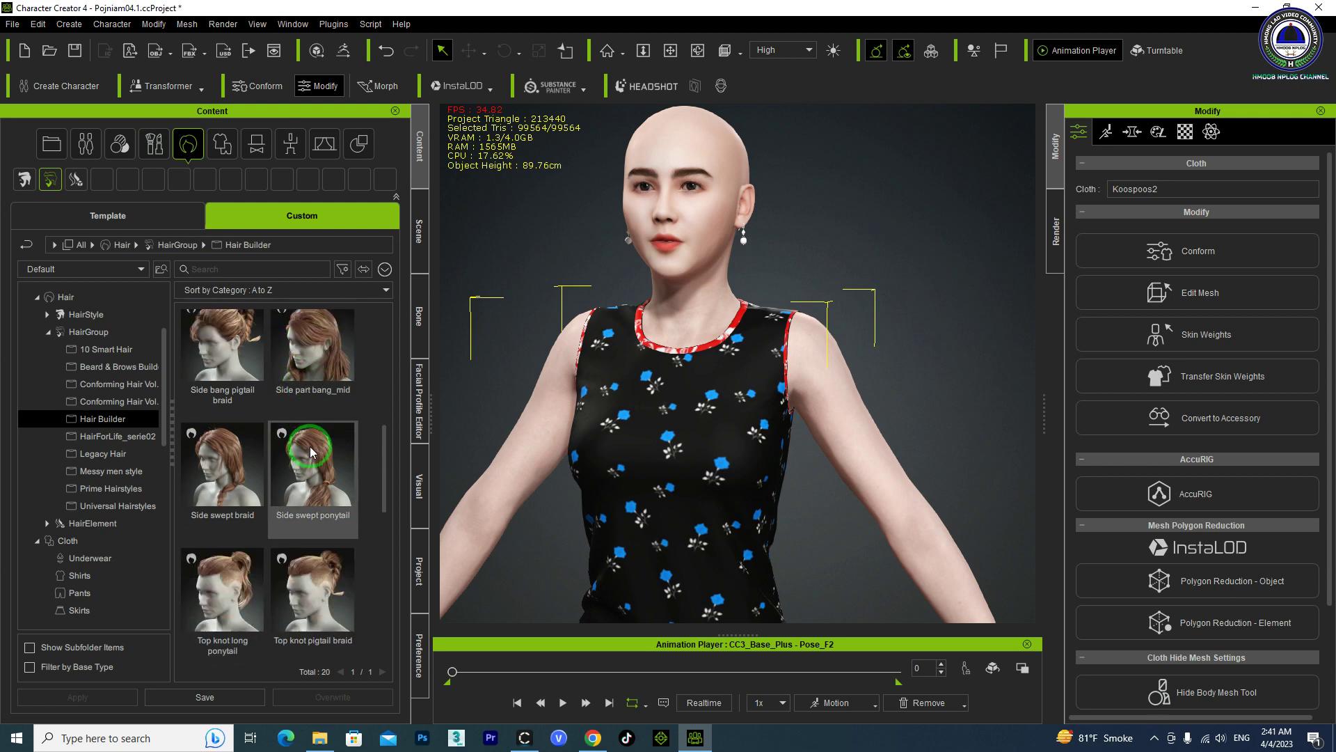
{"action": "scroll", "coordinate": [315, 449], "scroll_direction": "down", "scroll_amount": 1}
{"action": "left_click", "coordinate": [295, 446]}
{"action": "scroll", "coordinate": [285, 428], "scroll_direction": "down", "scroll_amount": 1}
{"action": "left_click", "coordinate": [289, 427]}
{"action": "scroll", "coordinate": [291, 427], "scroll_direction": "down", "scroll_amount": 1}
{"action": "left_click", "coordinate": [291, 427]}
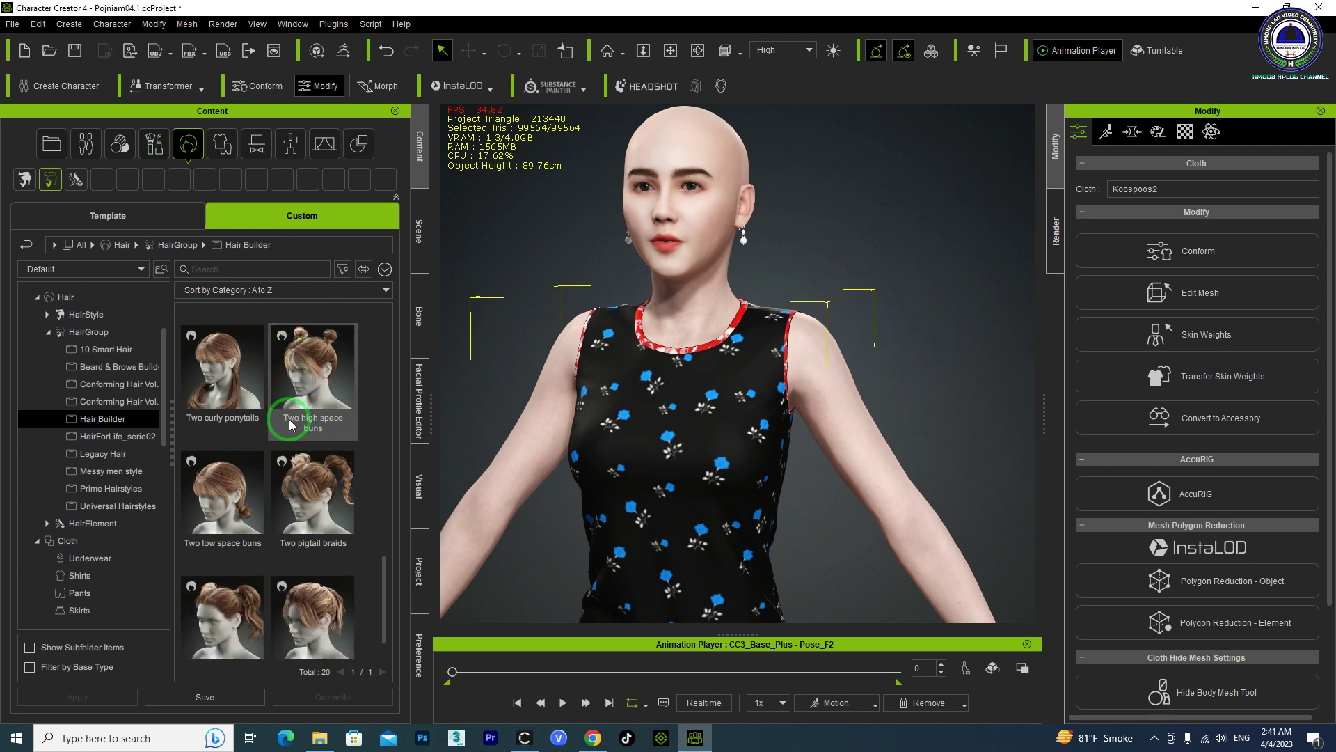
{"action": "scroll", "coordinate": [291, 425], "scroll_direction": "down", "scroll_amount": 1}
{"action": "left_click", "coordinate": [317, 557]}
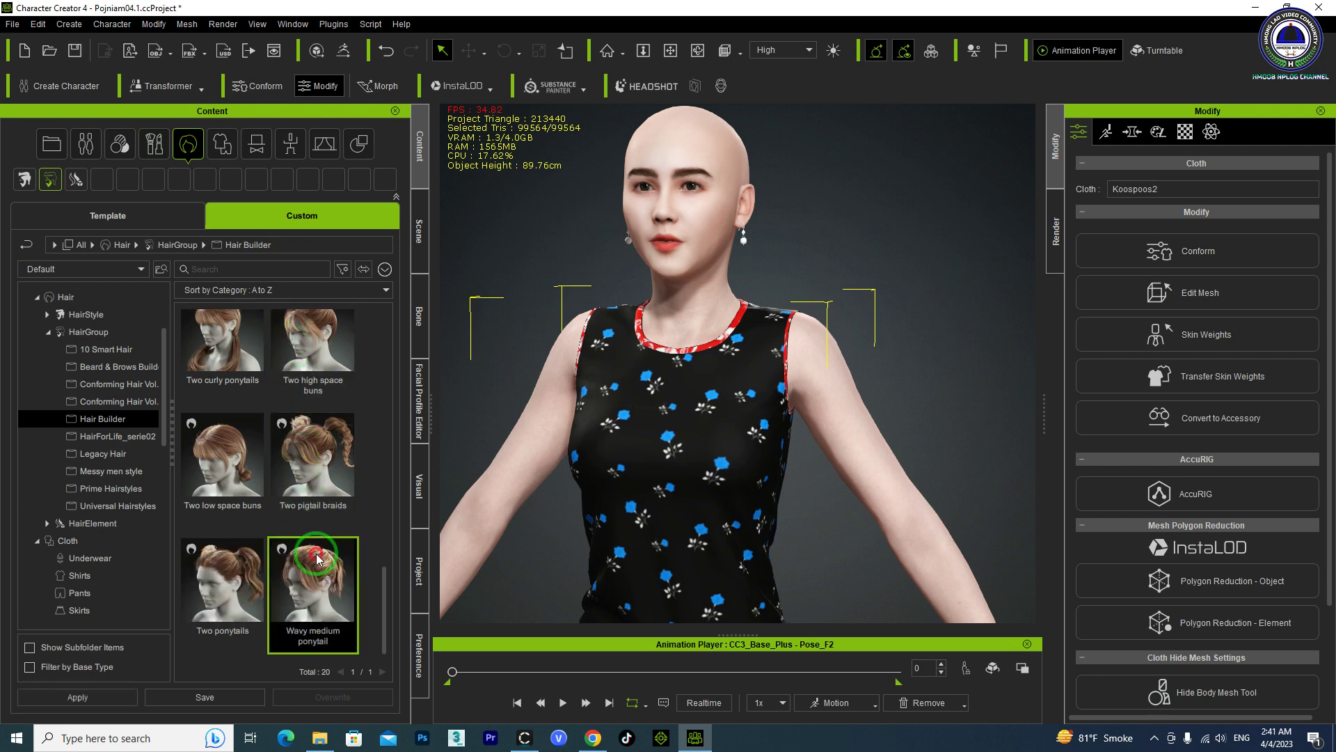
{"action": "double_click", "coordinate": [317, 556]}
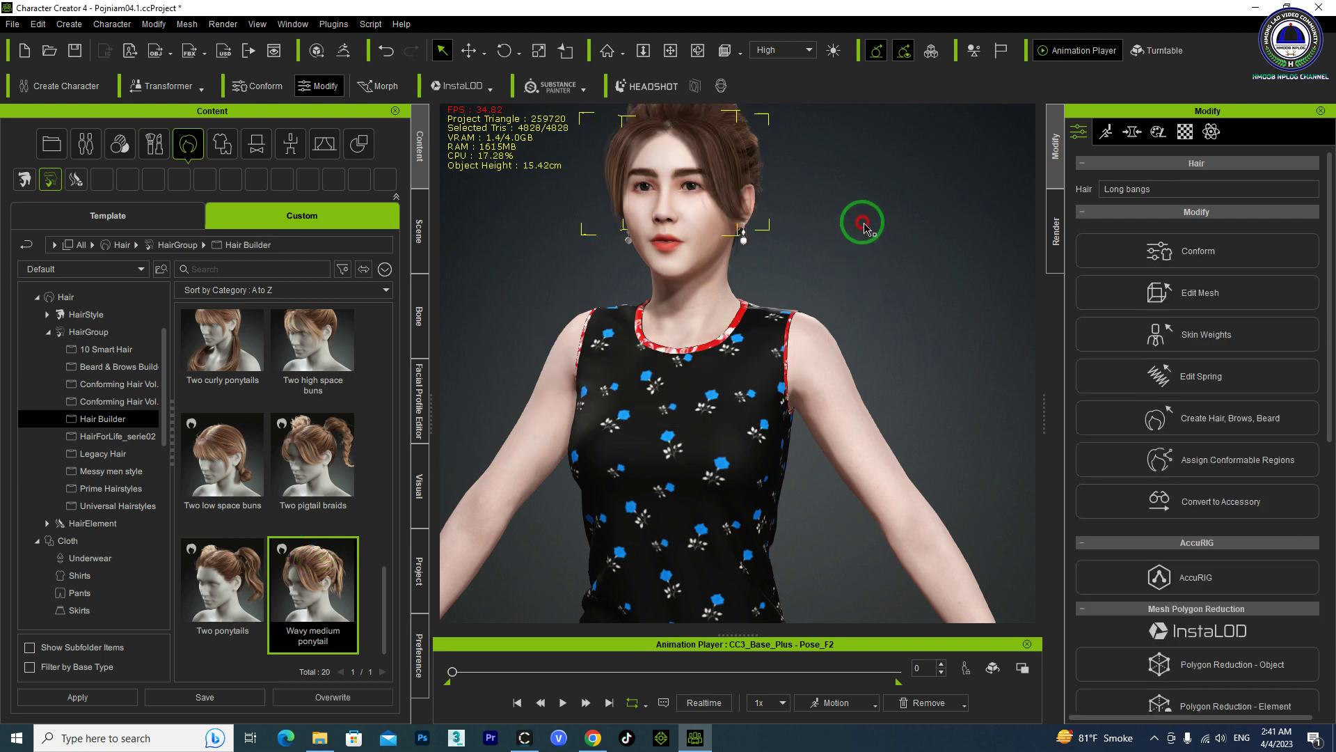
- Apply the female Walk_F motion to the character to test the dress
{"action": "left_click", "coordinate": [647, 373]}
{"action": "right_click_drag", "start_coordinate": [607, 367], "coordinate": [874, 364]}
{"action": "right_click_drag", "start_coordinate": [692, 375], "coordinate": [800, 373]}
{"action": "left_click_drag", "start_coordinate": [800, 372], "coordinate": [684, 454]}
{"action": "scroll", "coordinate": [684, 453], "scroll_direction": "down", "scroll_amount": 1}
{"action": "middle_click_drag", "start_coordinate": [694, 519], "coordinate": [694, 447]}
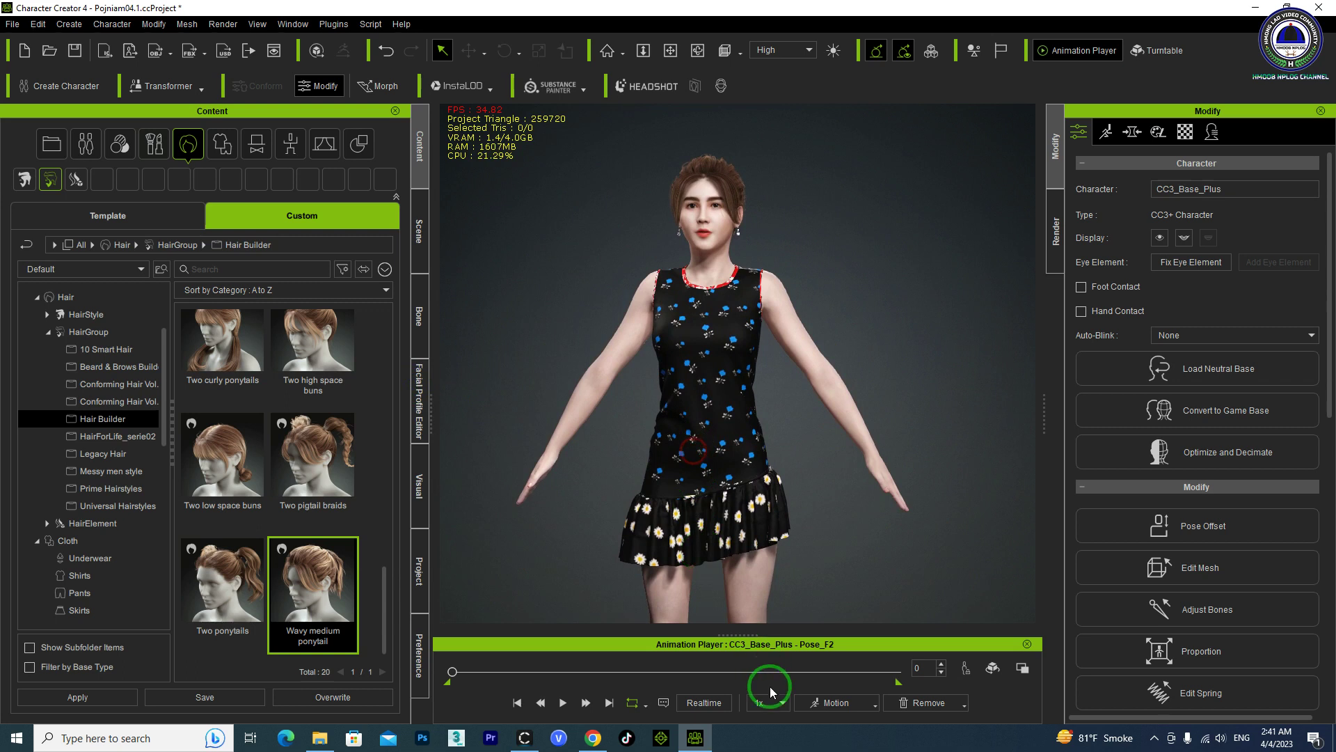
{"action": "left_click", "coordinate": [869, 702]}
{"action": "left_click", "coordinate": [871, 705]}
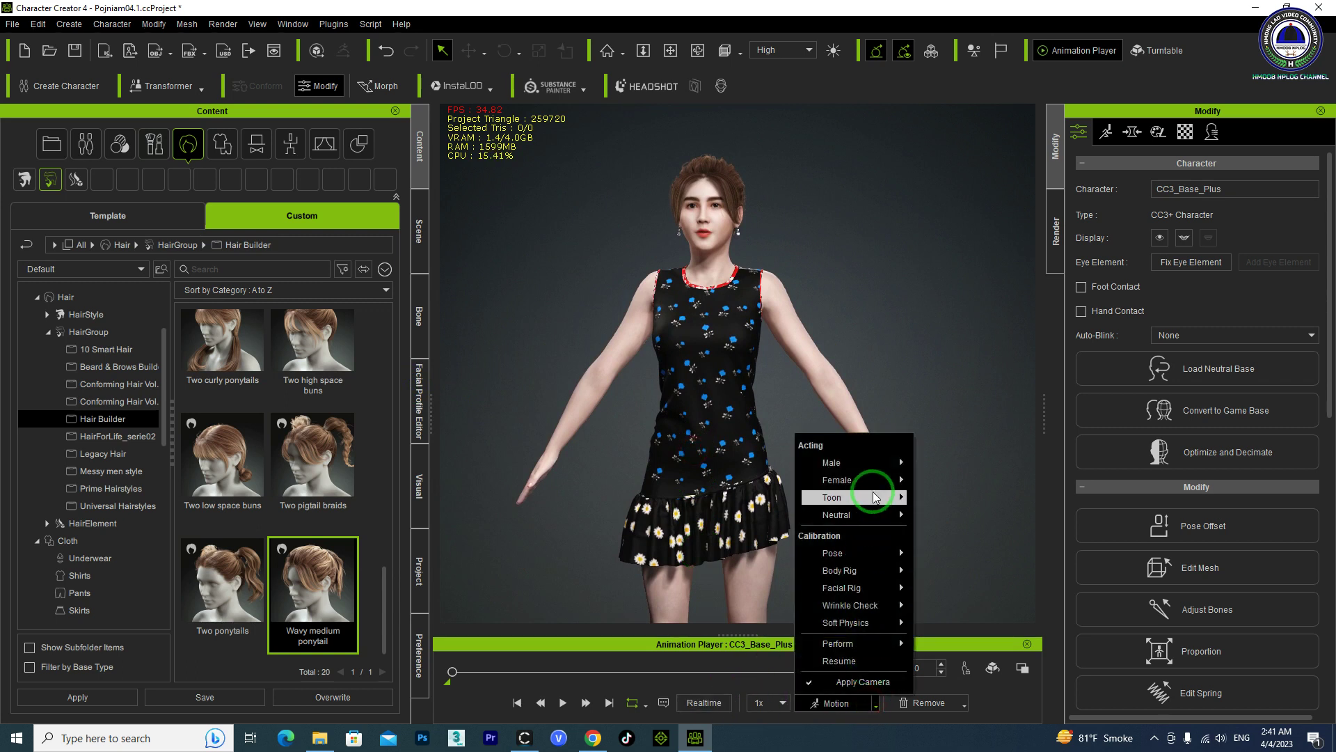
{"action": "mouse_move", "coordinate": [856, 480]}
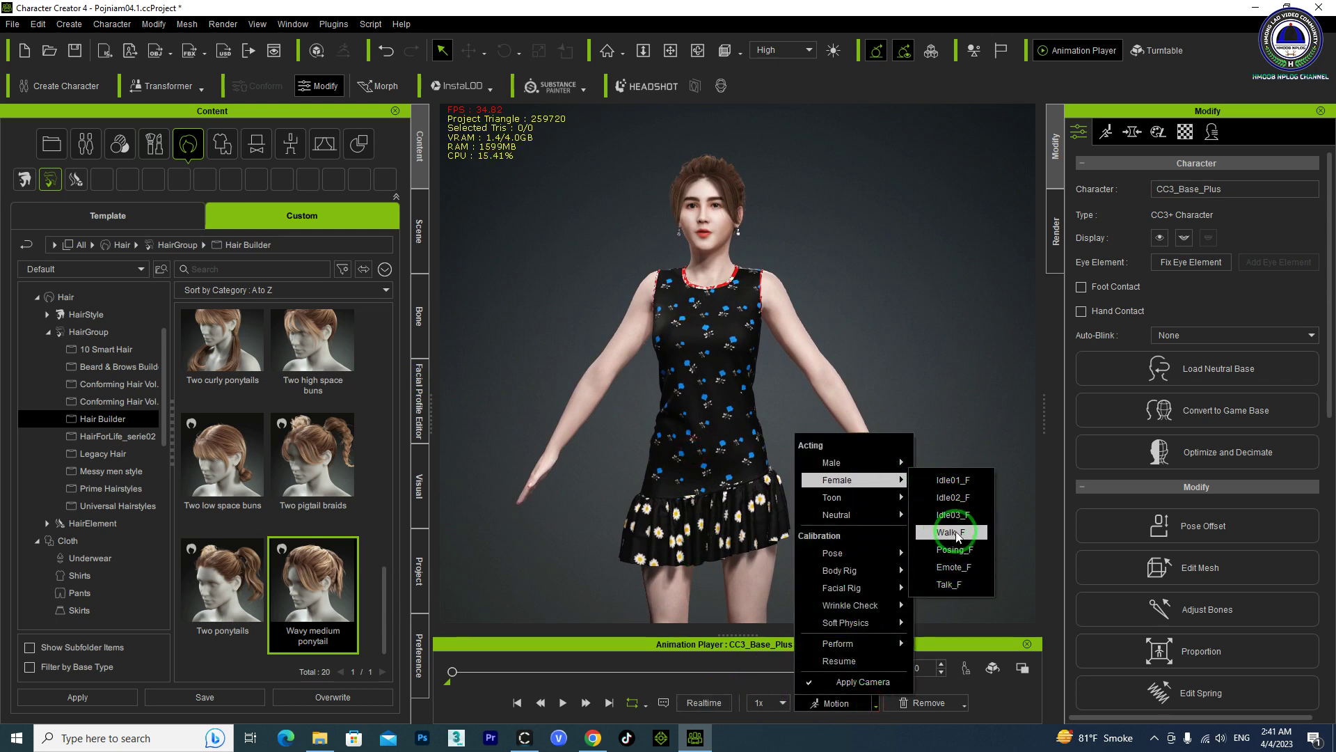
{"action": "left_click", "coordinate": [955, 531]}
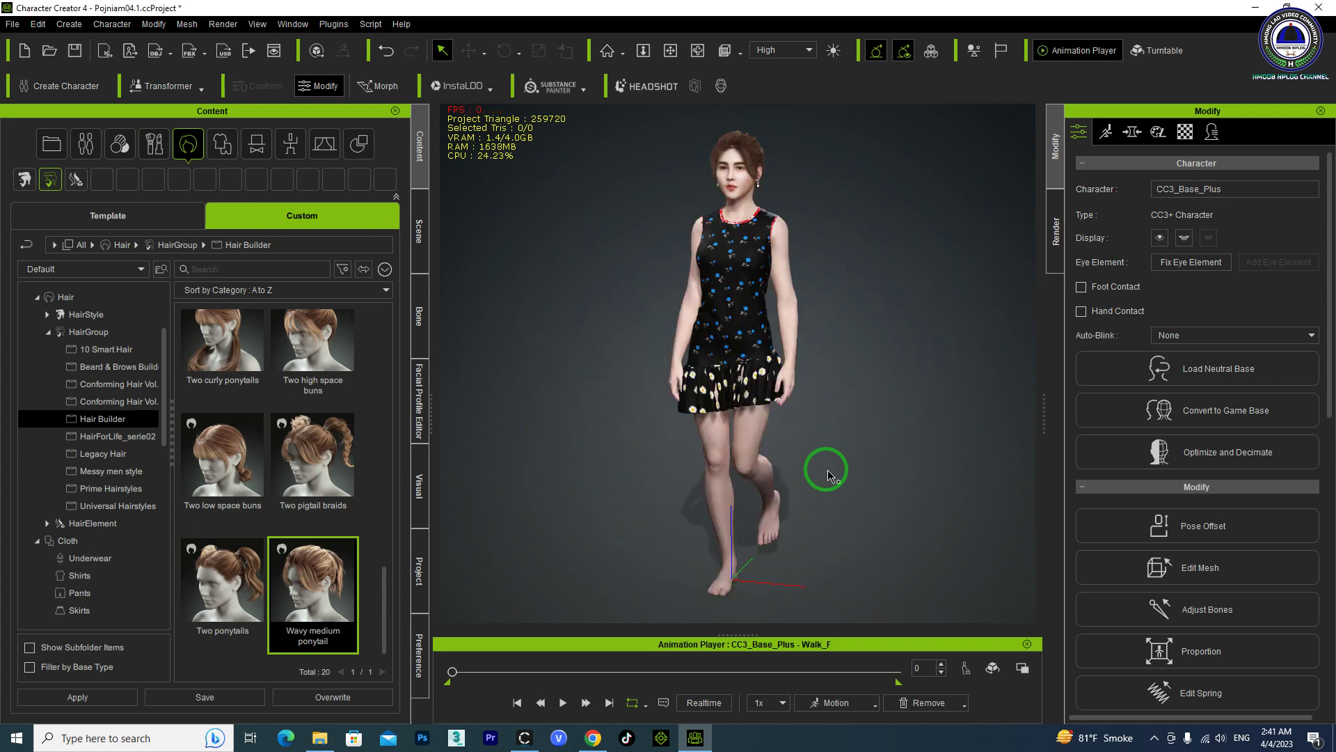
- Play the walk animation, examine how the dress moves from several sides, and return the playhead to the start
{"action": "key", "text": "space"}
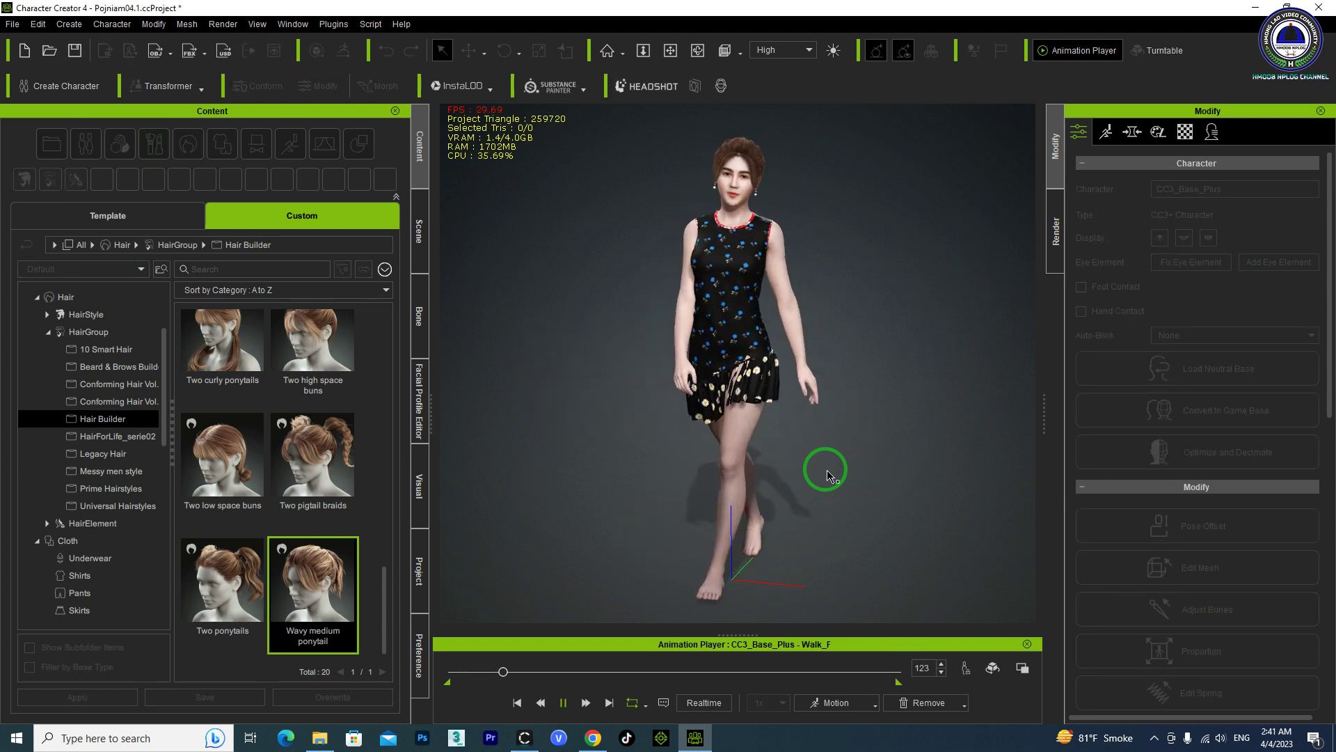
{"action": "right_click_drag", "start_coordinate": [860, 467], "coordinate": [564, 438]}
{"action": "right_click_drag", "start_coordinate": [928, 486], "coordinate": [942, 447]}
{"action": "right_click_drag", "start_coordinate": [627, 440], "coordinate": [949, 437]}
{"action": "right_click_drag", "start_coordinate": [689, 435], "coordinate": [809, 436]}
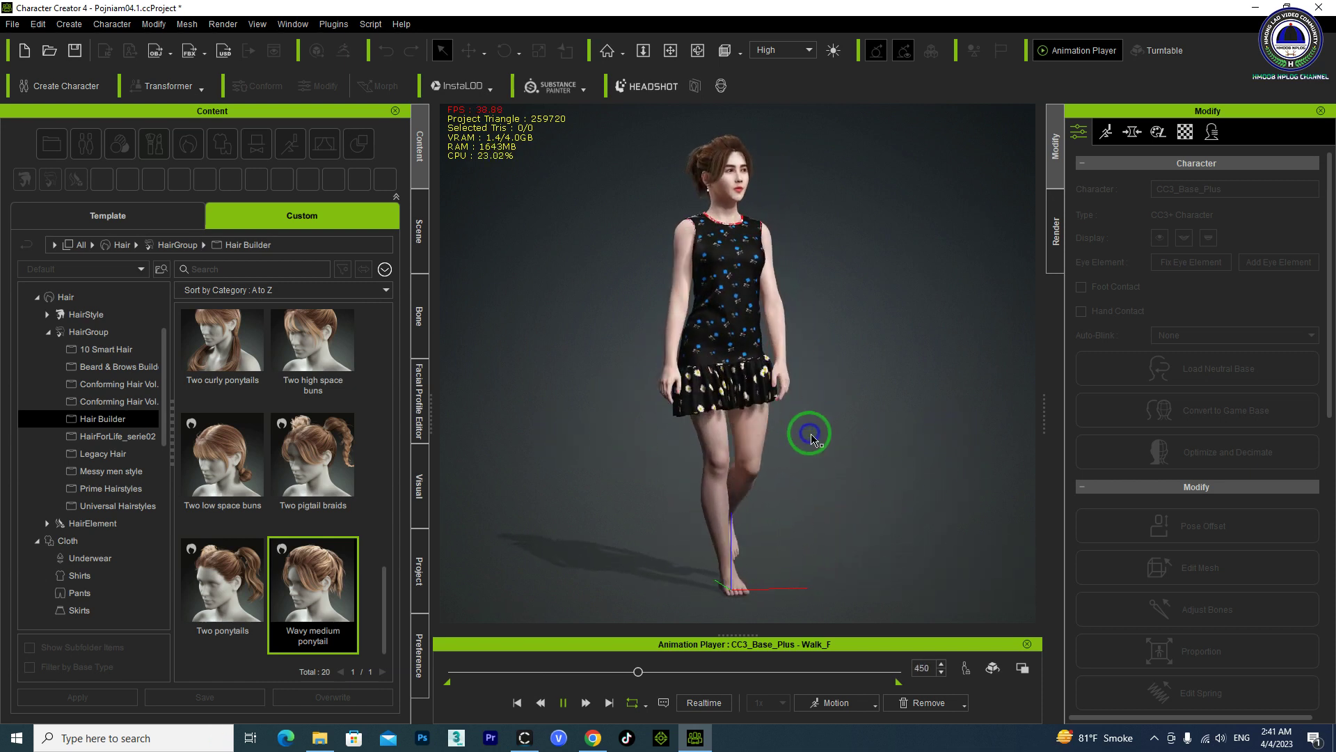
{"action": "left_click", "coordinate": [647, 670]}
{"action": "left_click_drag", "start_coordinate": [646, 672], "coordinate": [407, 650]}
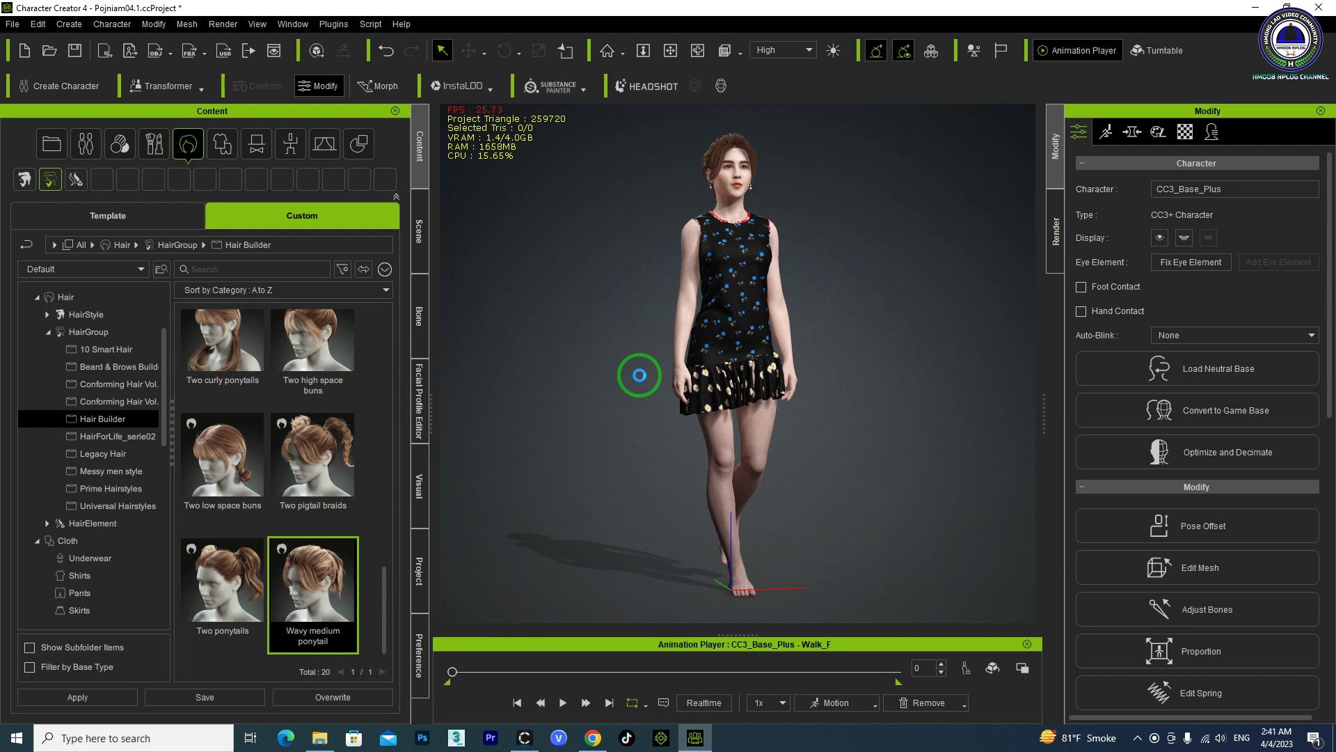
- Select the dress, transfer skin weights to it again with the Default template, and close the transfer settings
{"action": "left_click", "coordinate": [730, 369]}
{"action": "left_click", "coordinate": [1107, 134]}
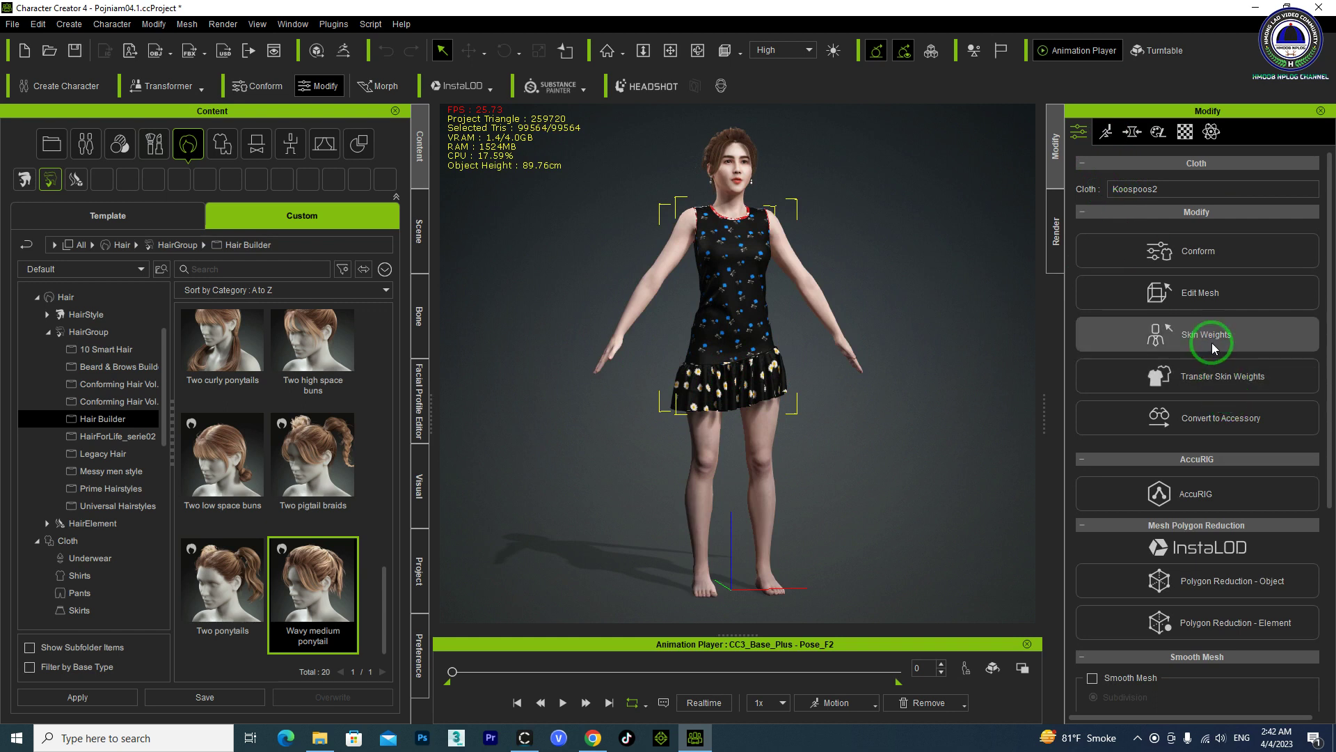
{"action": "left_click", "coordinate": [1214, 376]}
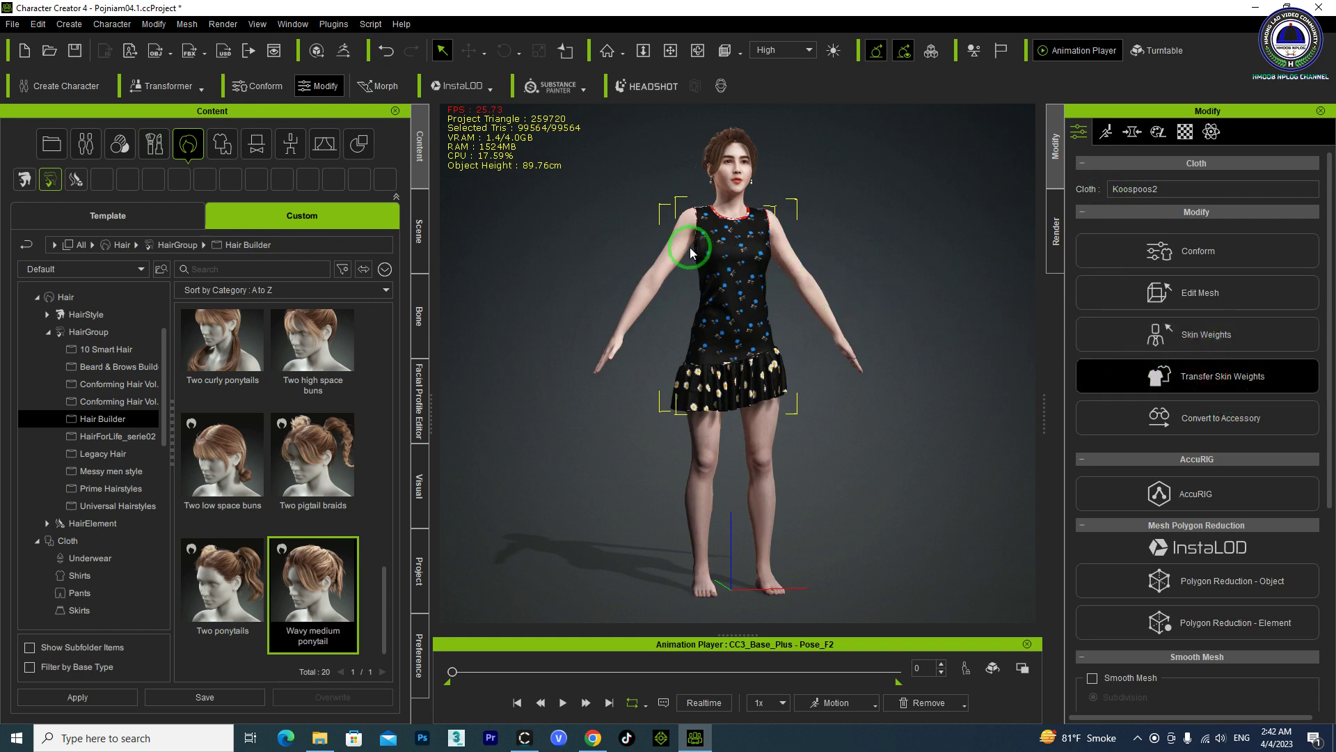
{"action": "left_click", "coordinate": [1197, 395]}
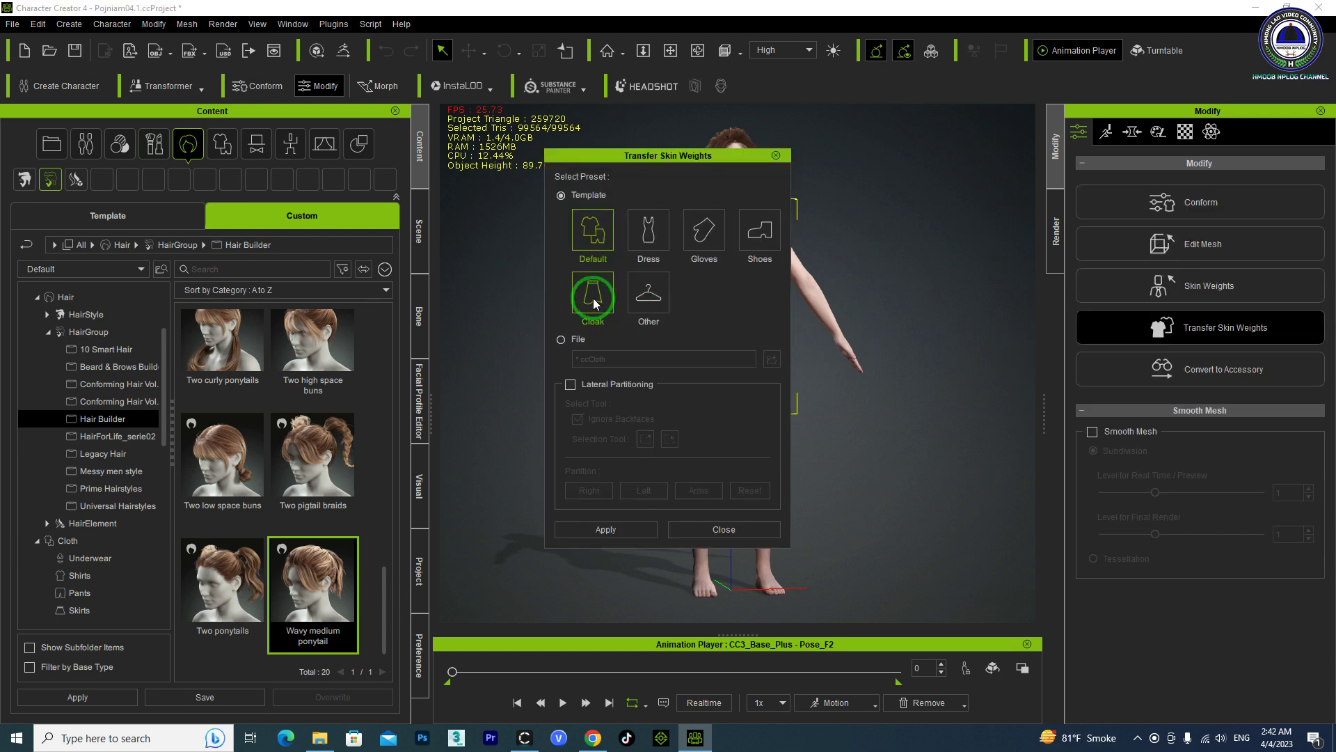
{"action": "left_click", "coordinate": [616, 529]}
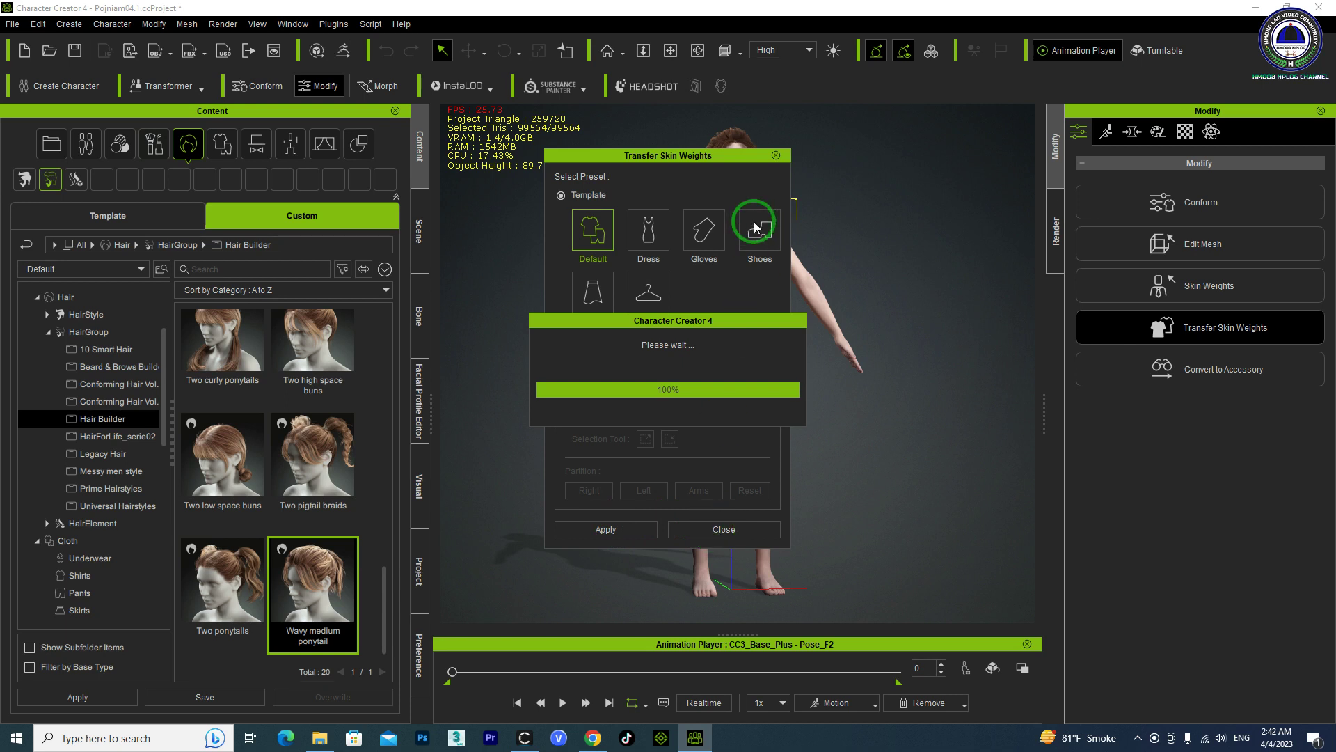
{"action": "left_click", "coordinate": [723, 529]}
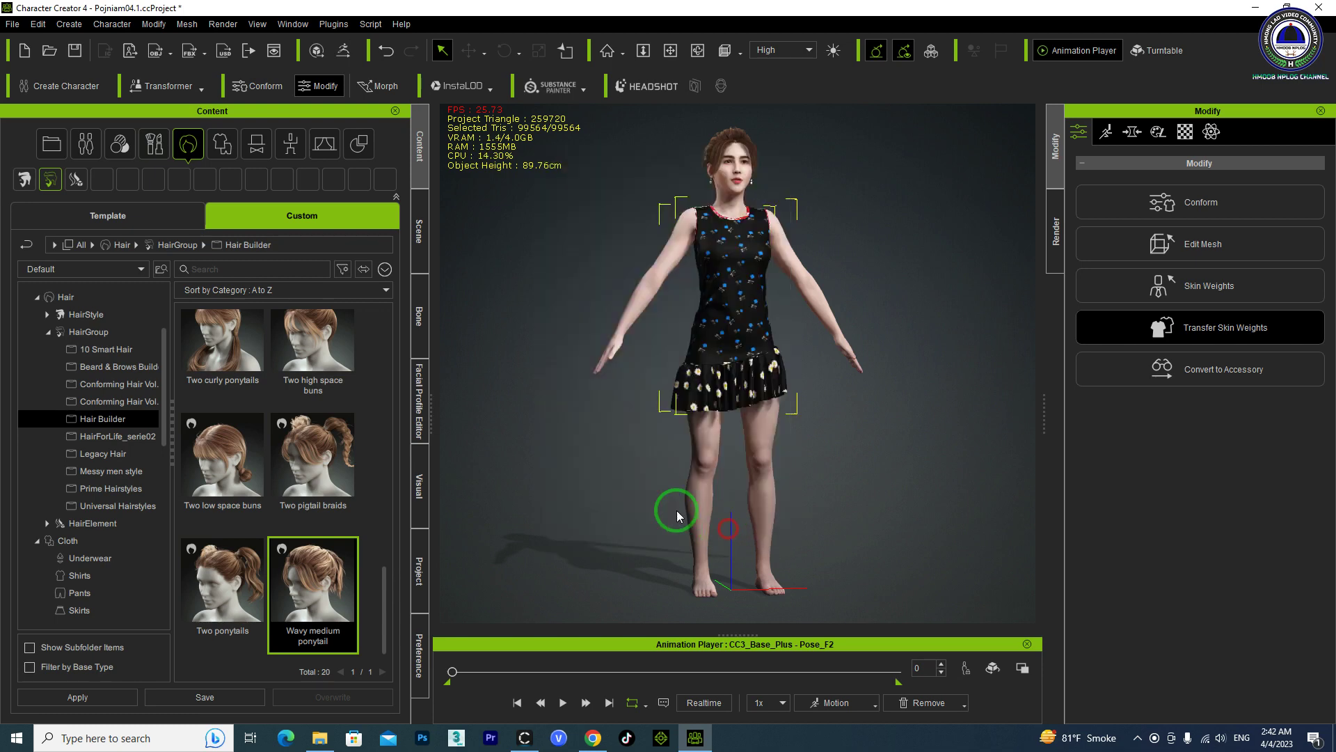
- Switch to File Explorer and open the Clothes folder inside Document\Iclone on the DATA (D:) drive
{"action": "left_click", "coordinate": [319, 738]}
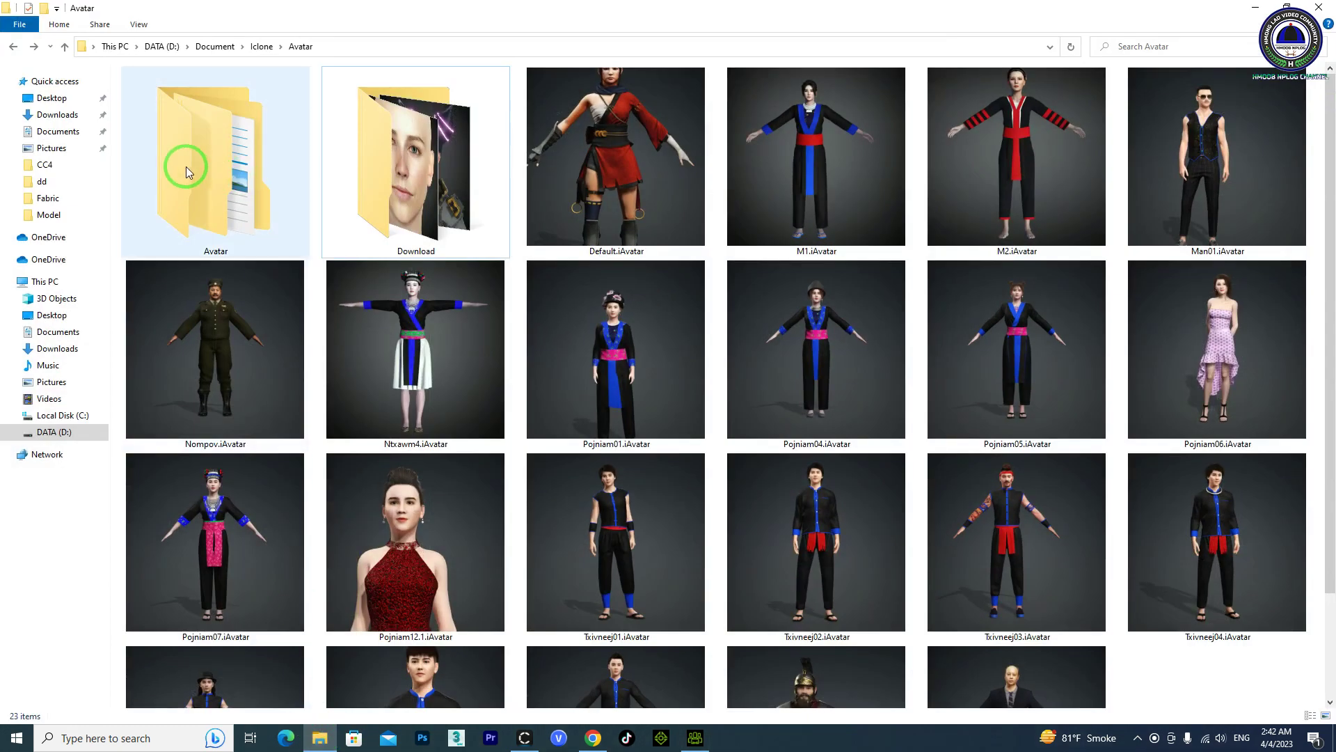
{"action": "left_click", "coordinate": [67, 430]}
{"action": "double_click", "coordinate": [195, 121]}
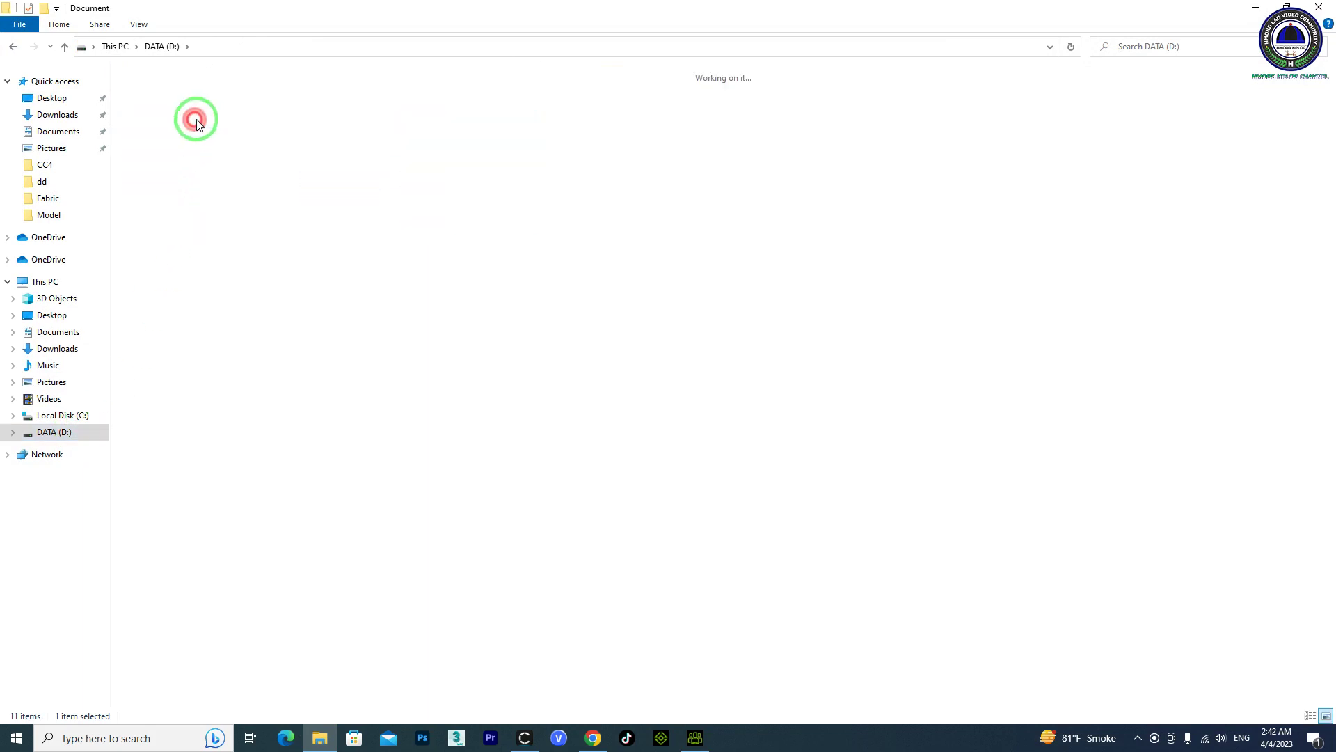
{"action": "double_click", "coordinate": [233, 119]}
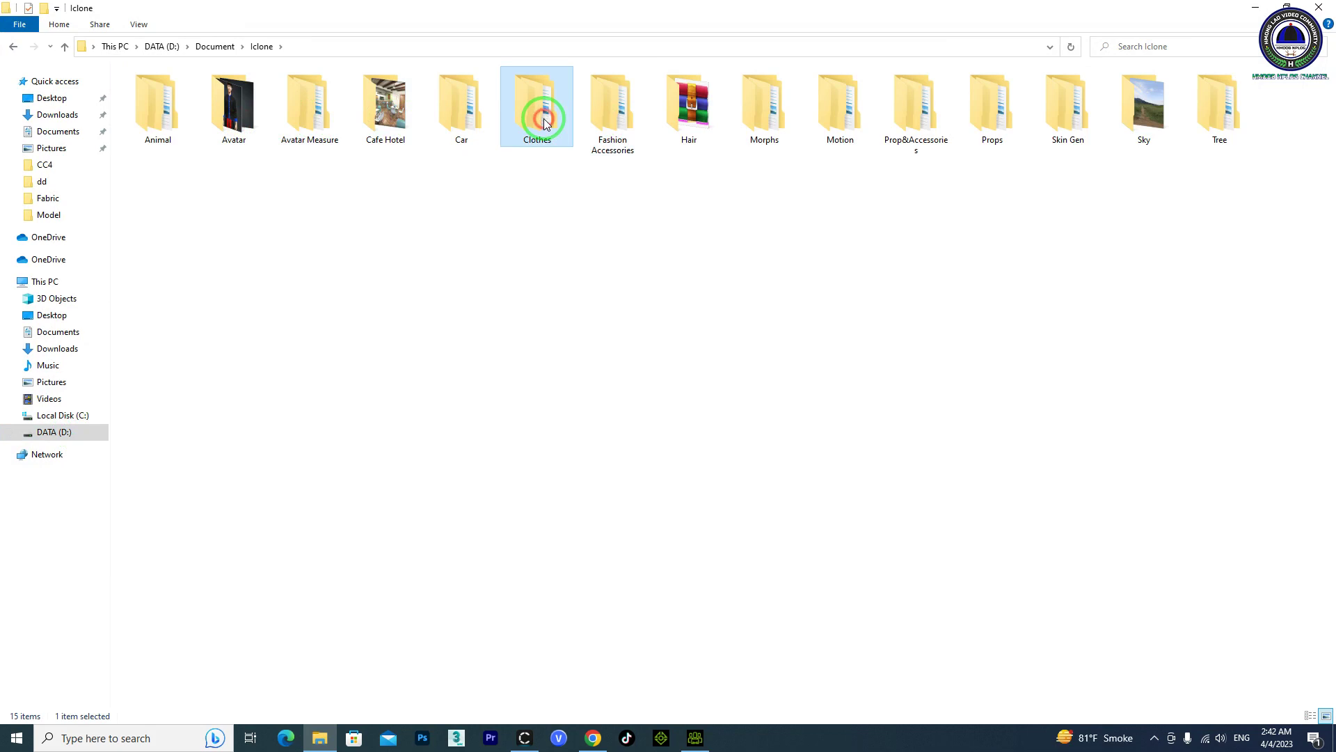
{"action": "double_click", "coordinate": [544, 118]}
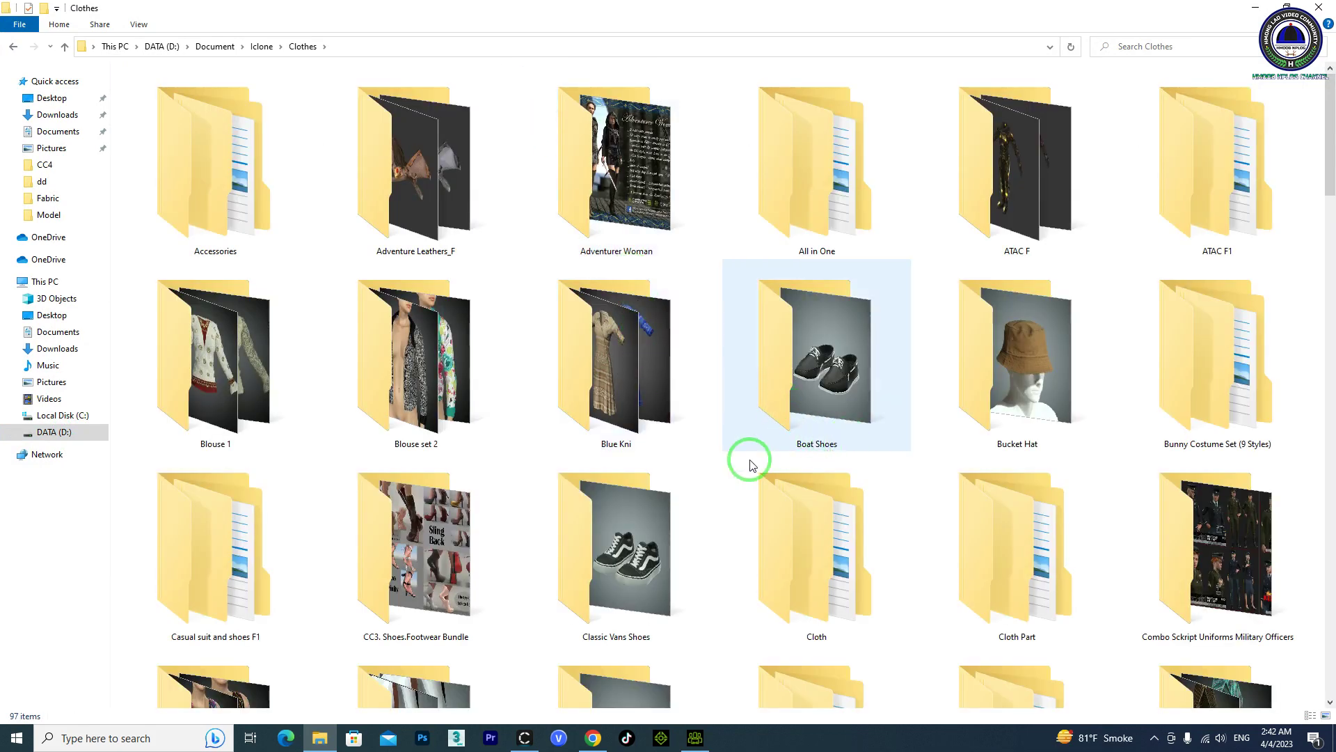
- Open the CC3. Shoes.Footwear Bundle folder and go down through Character Creator 3 Template, Cloth and Shoes to its Footwear subfolder
{"action": "double_click", "coordinate": [425, 510]}
{"action": "double_click", "coordinate": [157, 108]}
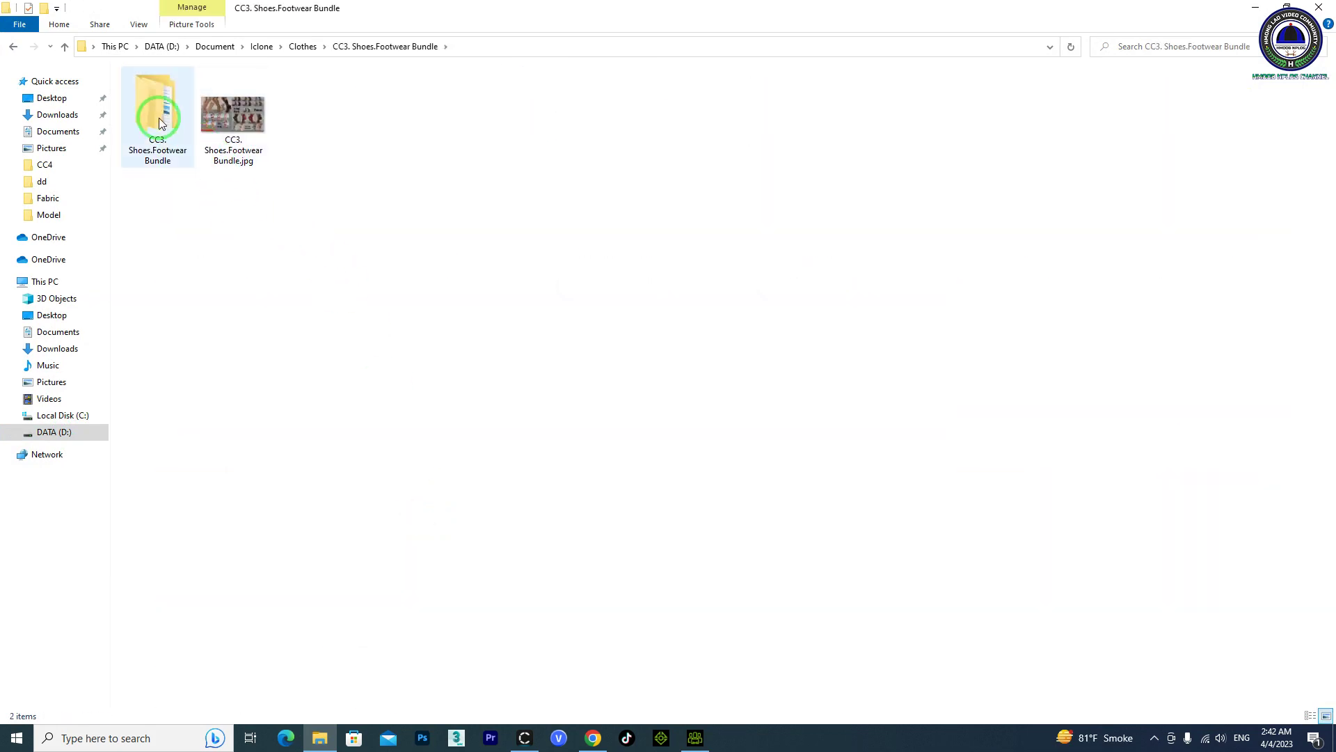
{"action": "double_click", "coordinate": [150, 91]}
{"action": "double_click", "coordinate": [177, 98]}
{"action": "double_click", "coordinate": [175, 95]}
{"action": "double_click", "coordinate": [175, 96]}
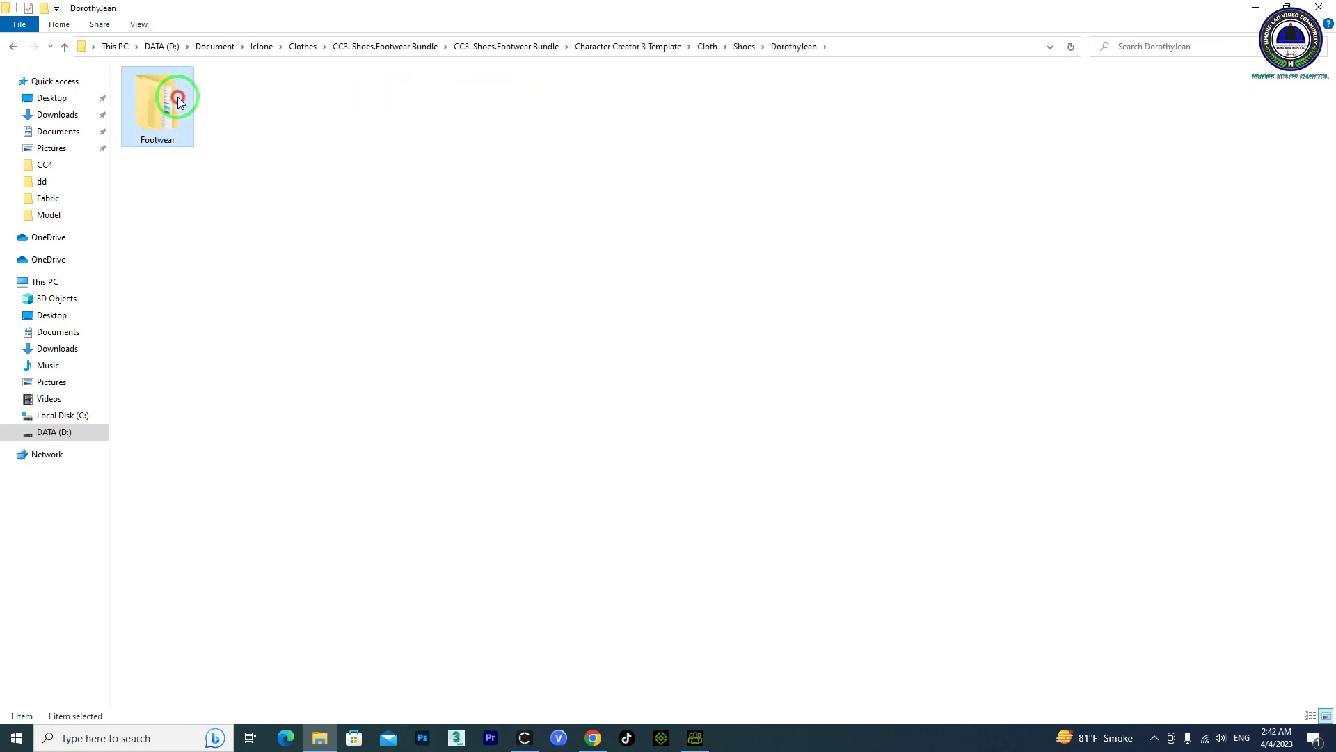
{"action": "double_click", "coordinate": [176, 99]}
- Look through the shoe styles in the Cuff Boots, MalibuWedge, Sling Back Pumps and The Crystal folders
{"action": "left_click", "coordinate": [180, 96]}
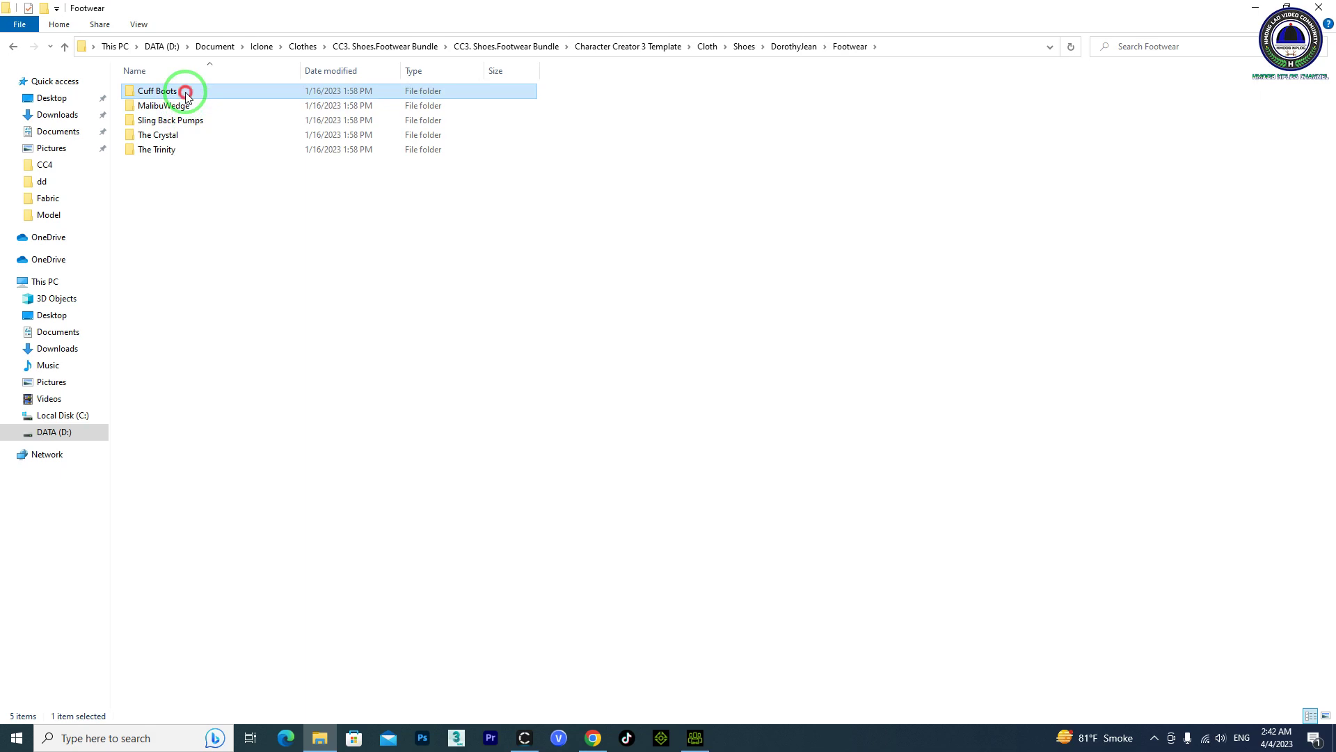
{"action": "double_click", "coordinate": [182, 96]}
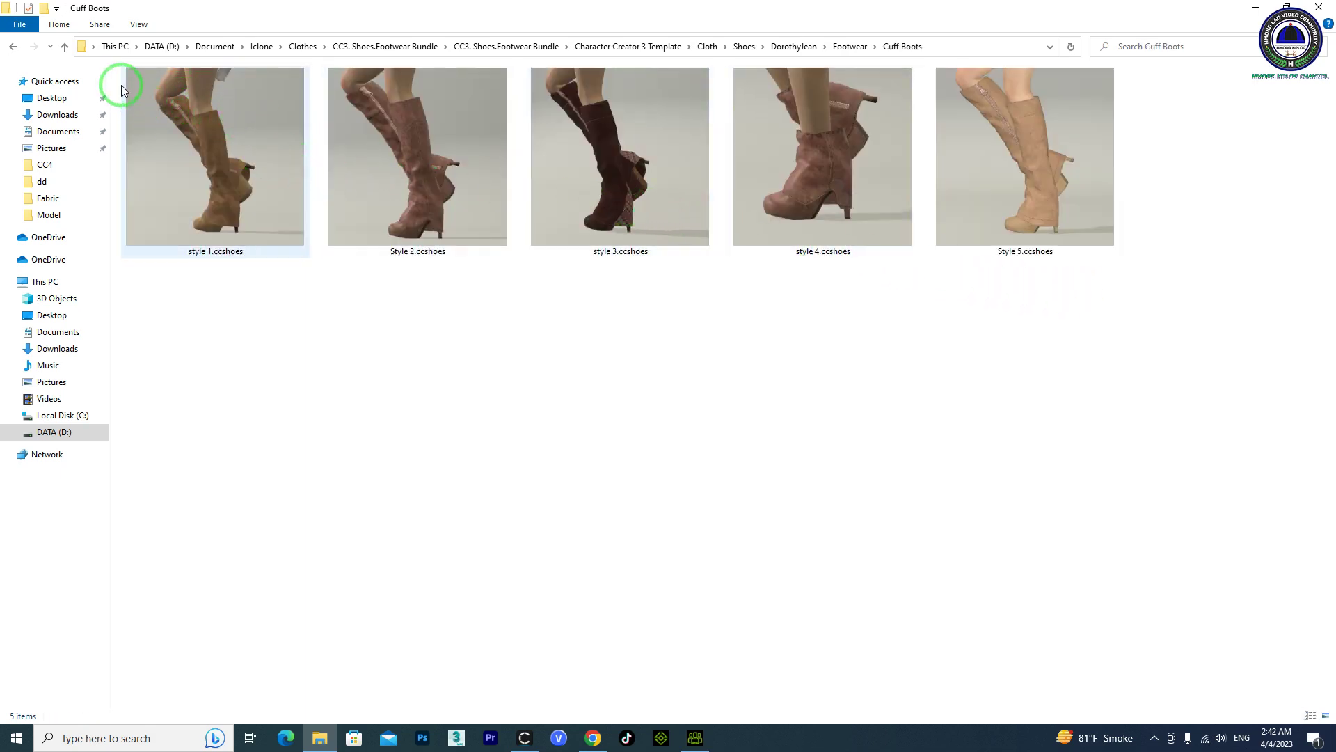
{"action": "left_click", "coordinate": [14, 46]}
{"action": "double_click", "coordinate": [197, 104]}
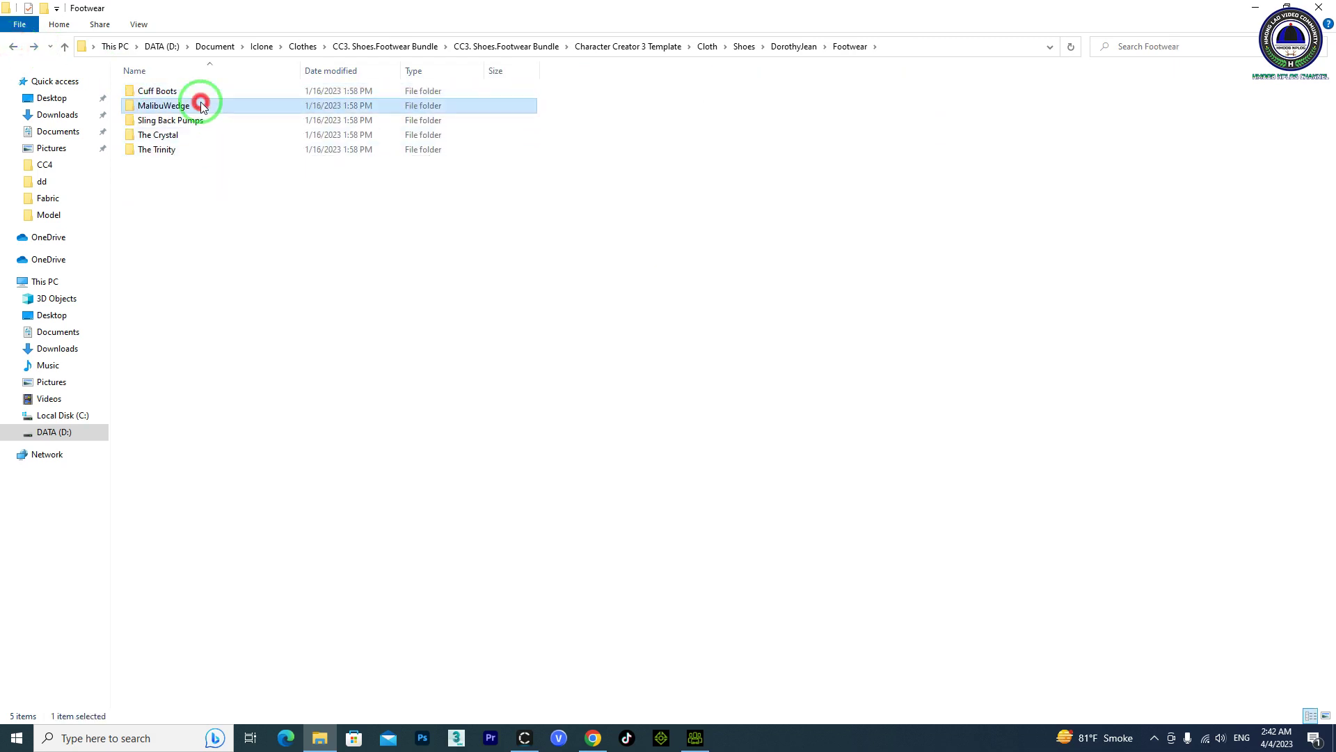
{"action": "left_click", "coordinate": [13, 48]}
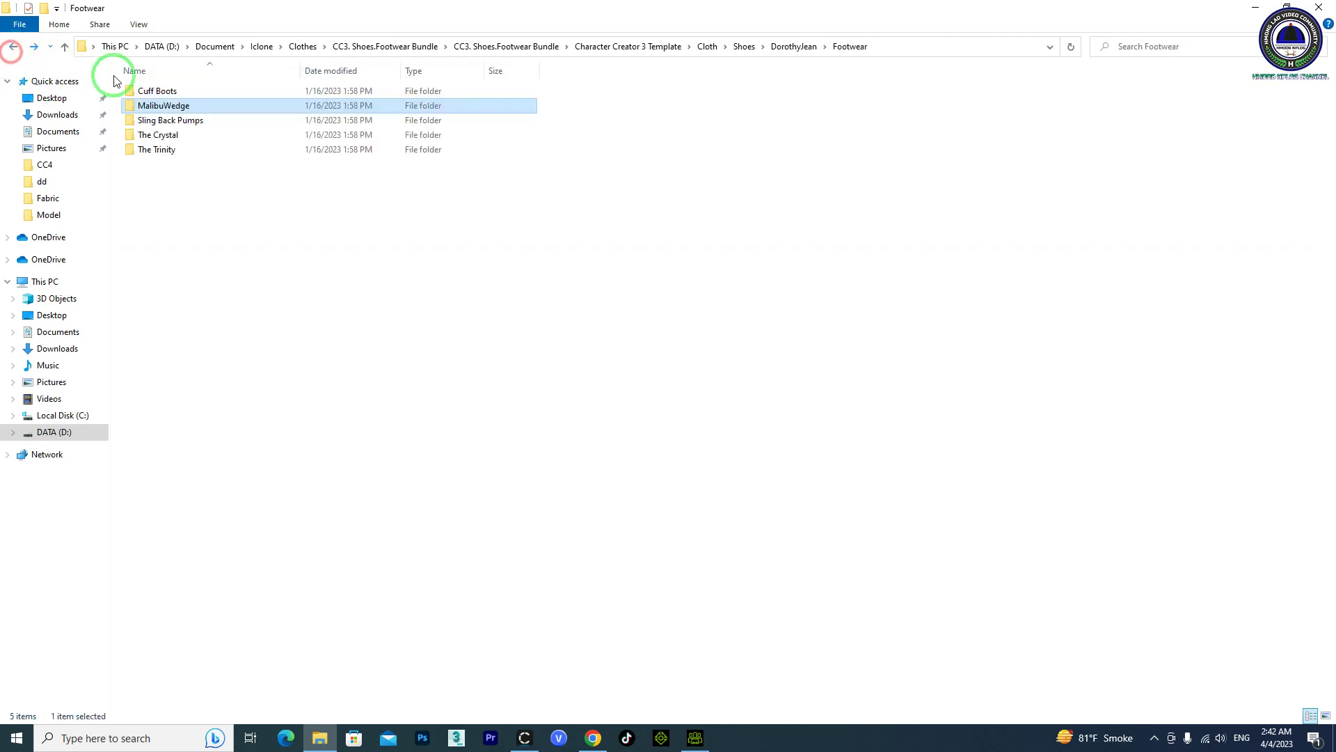
{"action": "double_click", "coordinate": [159, 117]}
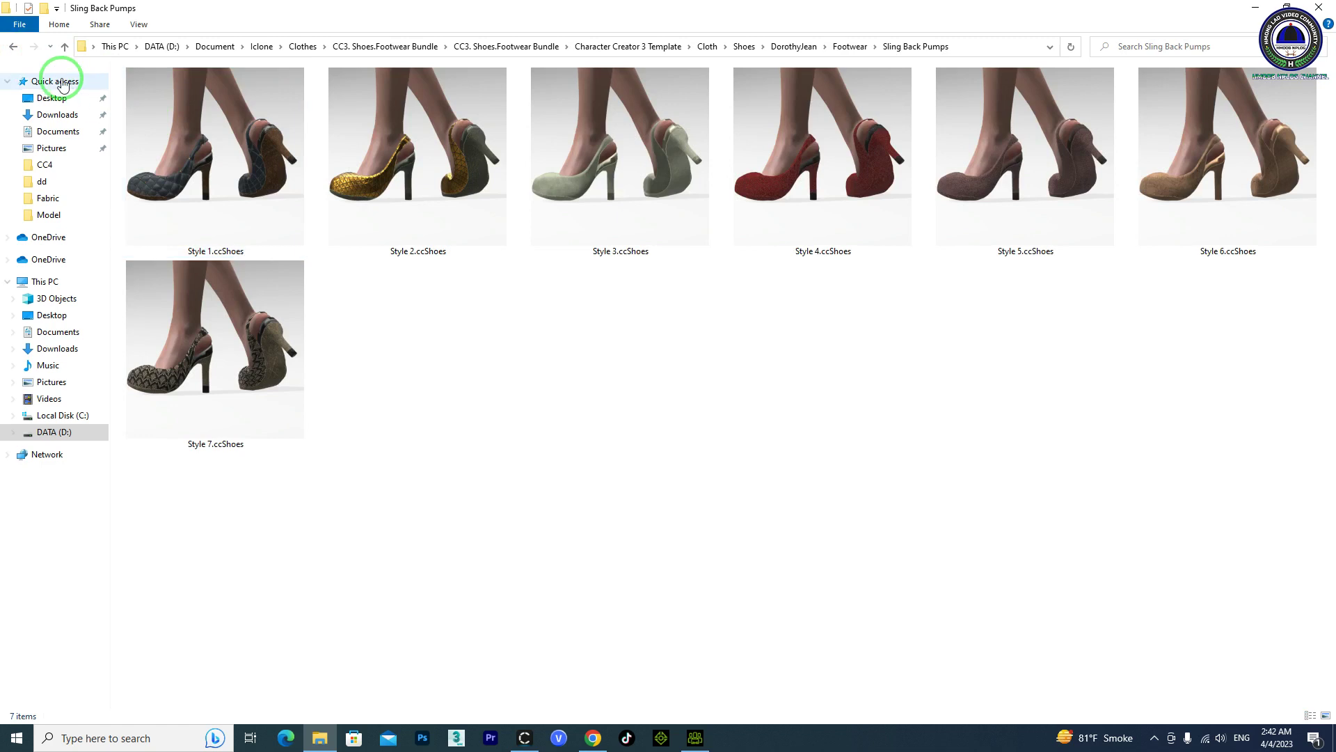
{"action": "left_click", "coordinate": [13, 46]}
{"action": "double_click", "coordinate": [153, 135]}
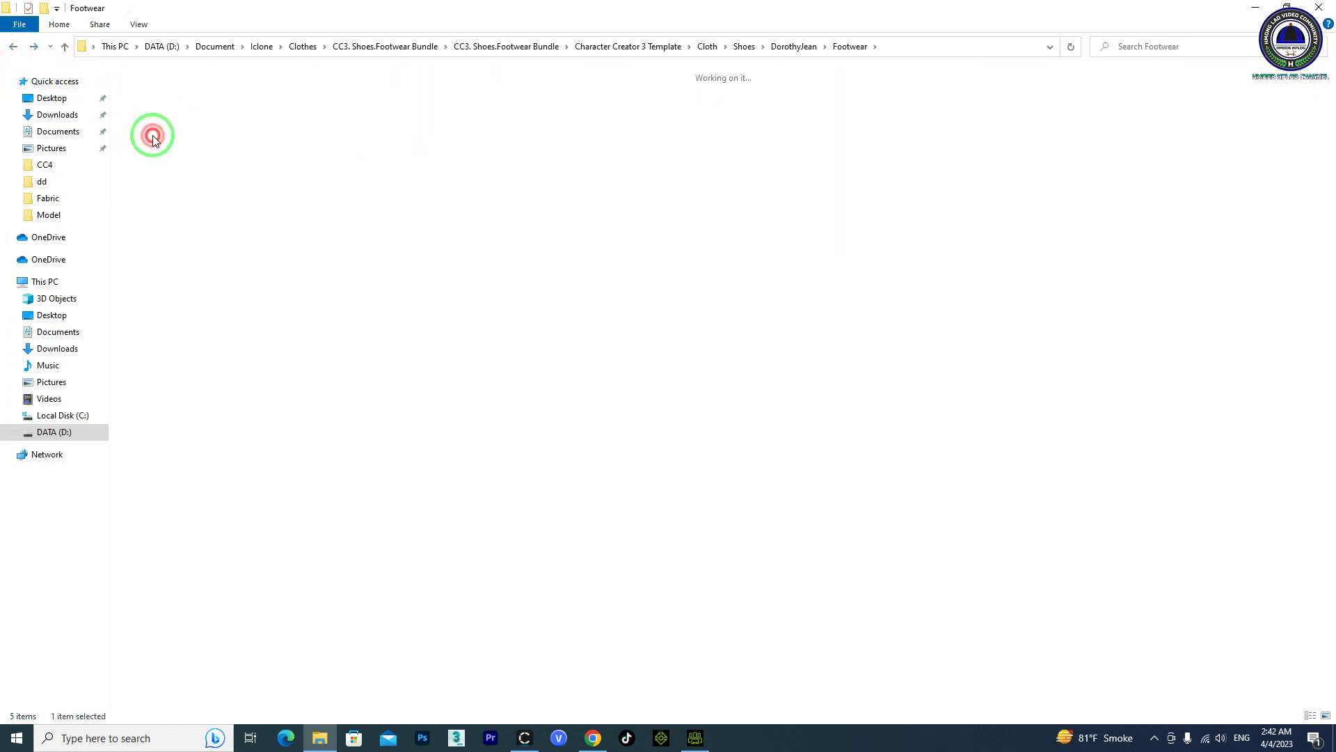
{"action": "left_click", "coordinate": [18, 50]}
- Open The Trinity folder and apply the black sandals Style 7.ccshoes to the character in Character Creator 4
{"action": "double_click", "coordinate": [163, 147]}
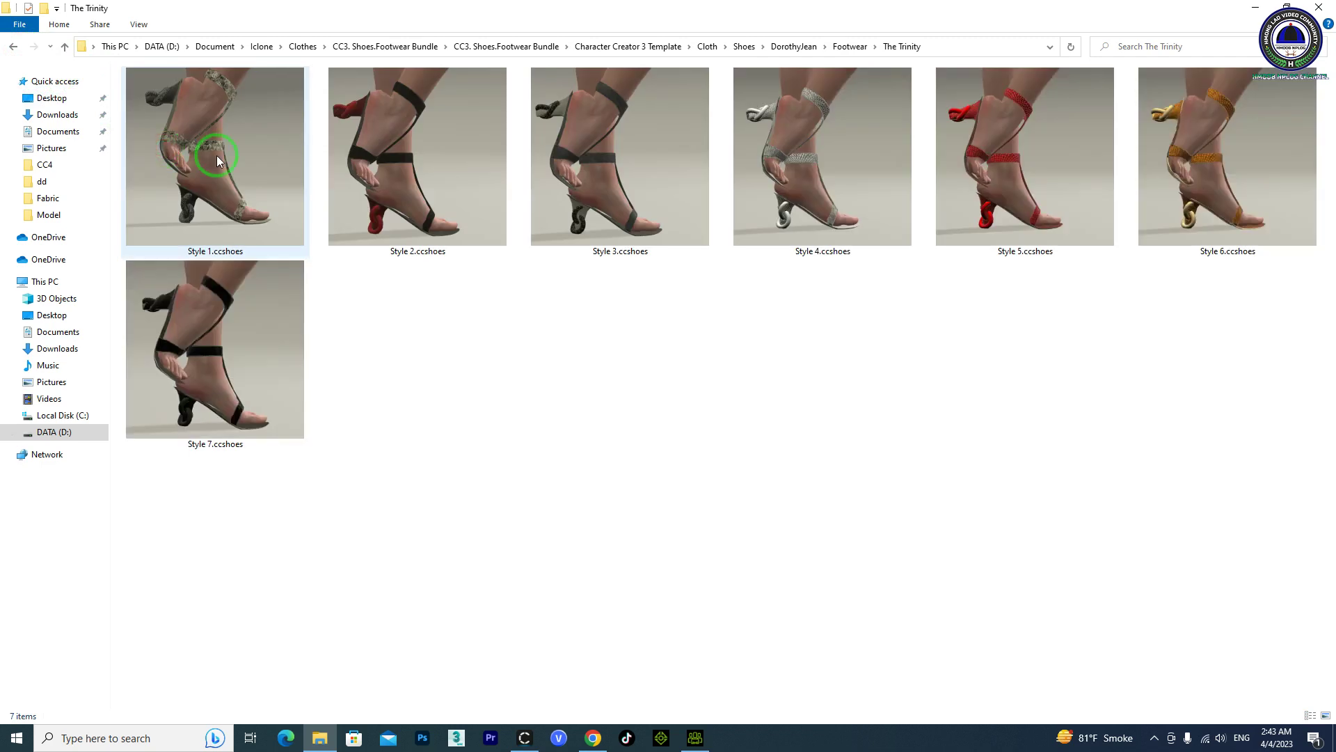
{"action": "left_click_drag", "start_coordinate": [217, 310], "coordinate": [745, 417]}
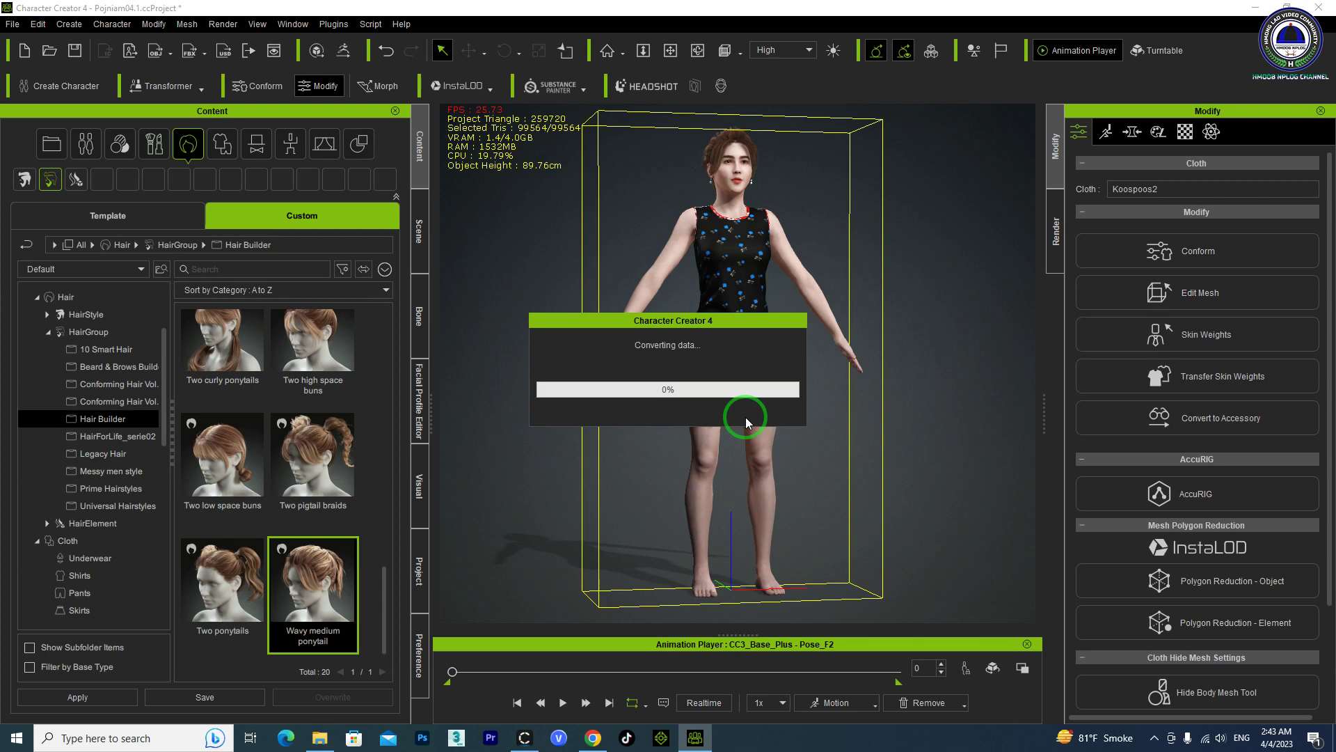
{"action": "left_click", "coordinate": [320, 737]}
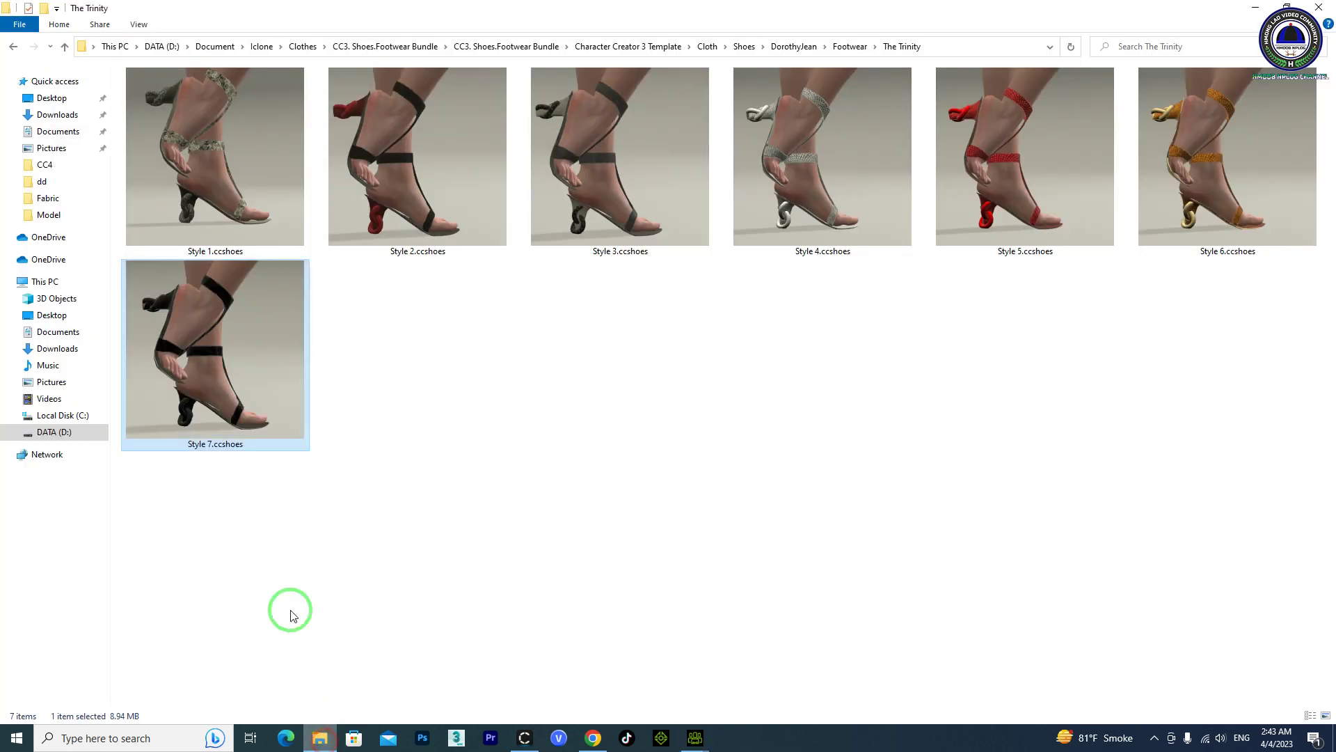
{"action": "double_click", "coordinate": [234, 396]}
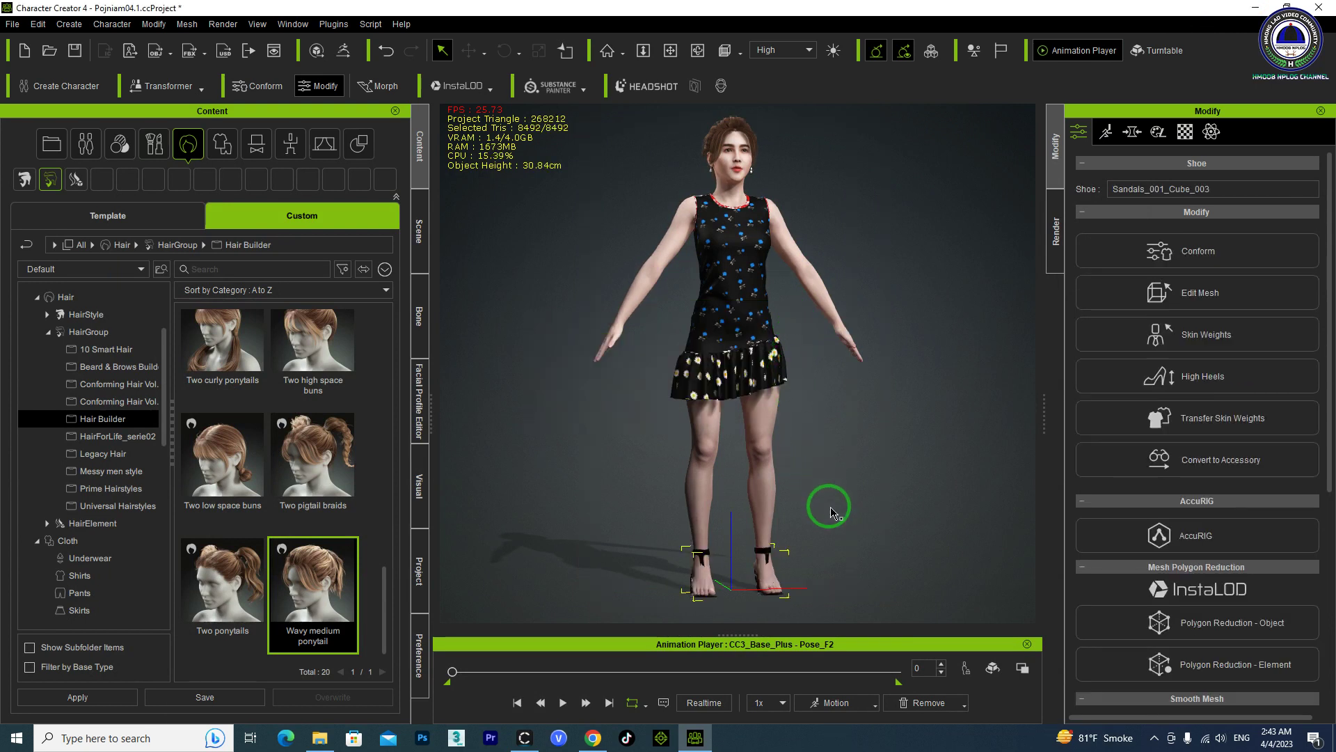
- Conform the sandals to the feet with Increase Size 0.20 and calculate the collision
{"action": "right_click_drag", "start_coordinate": [861, 527], "coordinate": [277, 495]}
{"action": "scroll", "coordinate": [733, 557], "scroll_direction": "up", "scroll_amount": 2}
{"action": "scroll", "coordinate": [725, 538], "scroll_direction": "up", "scroll_amount": 5}
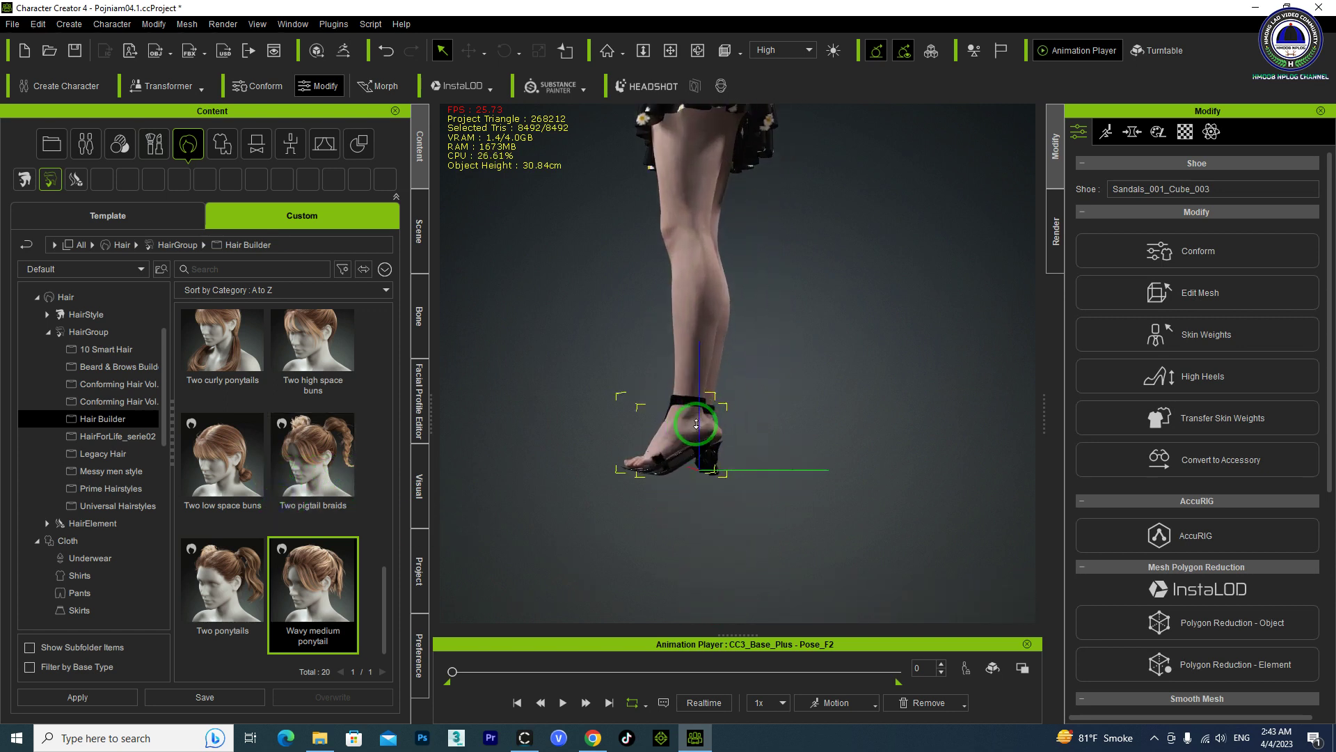
{"action": "right_click_drag", "start_coordinate": [682, 422], "coordinate": [683, 475]}
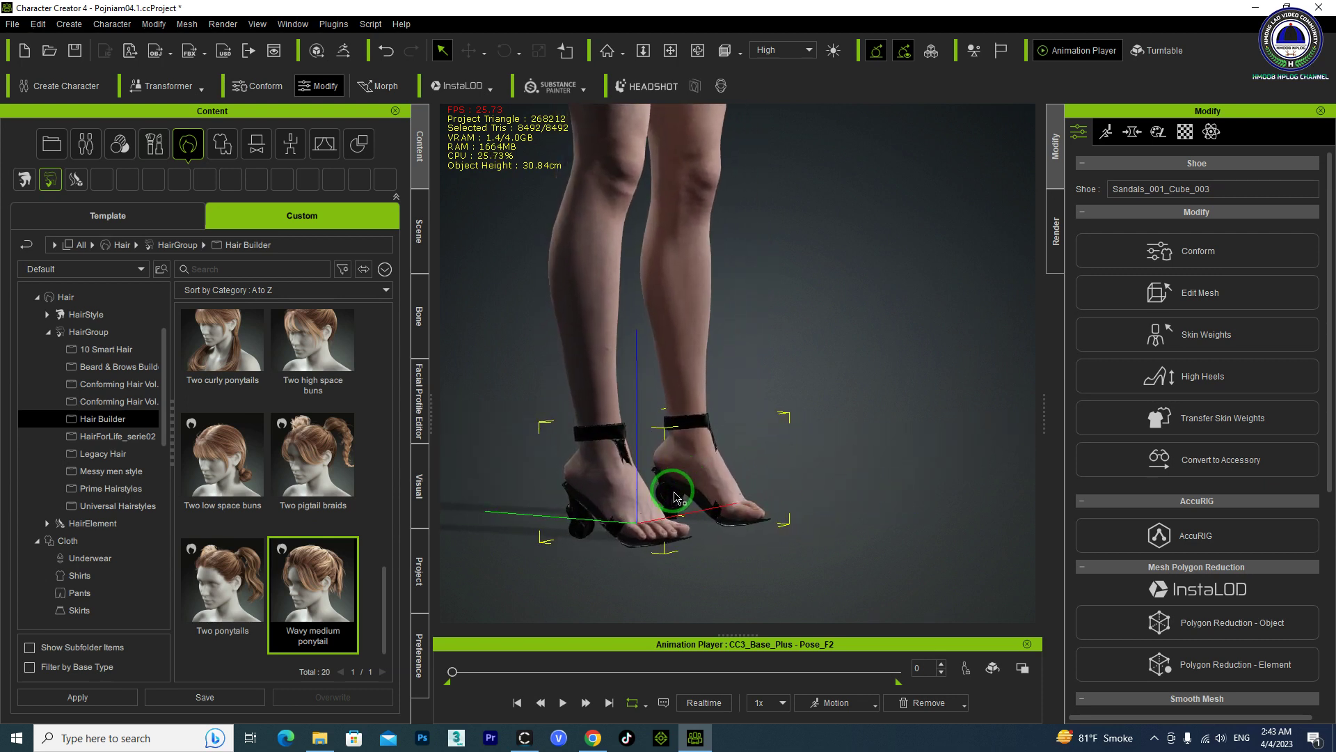
{"action": "right_click_drag", "start_coordinate": [673, 498], "coordinate": [703, 475]}
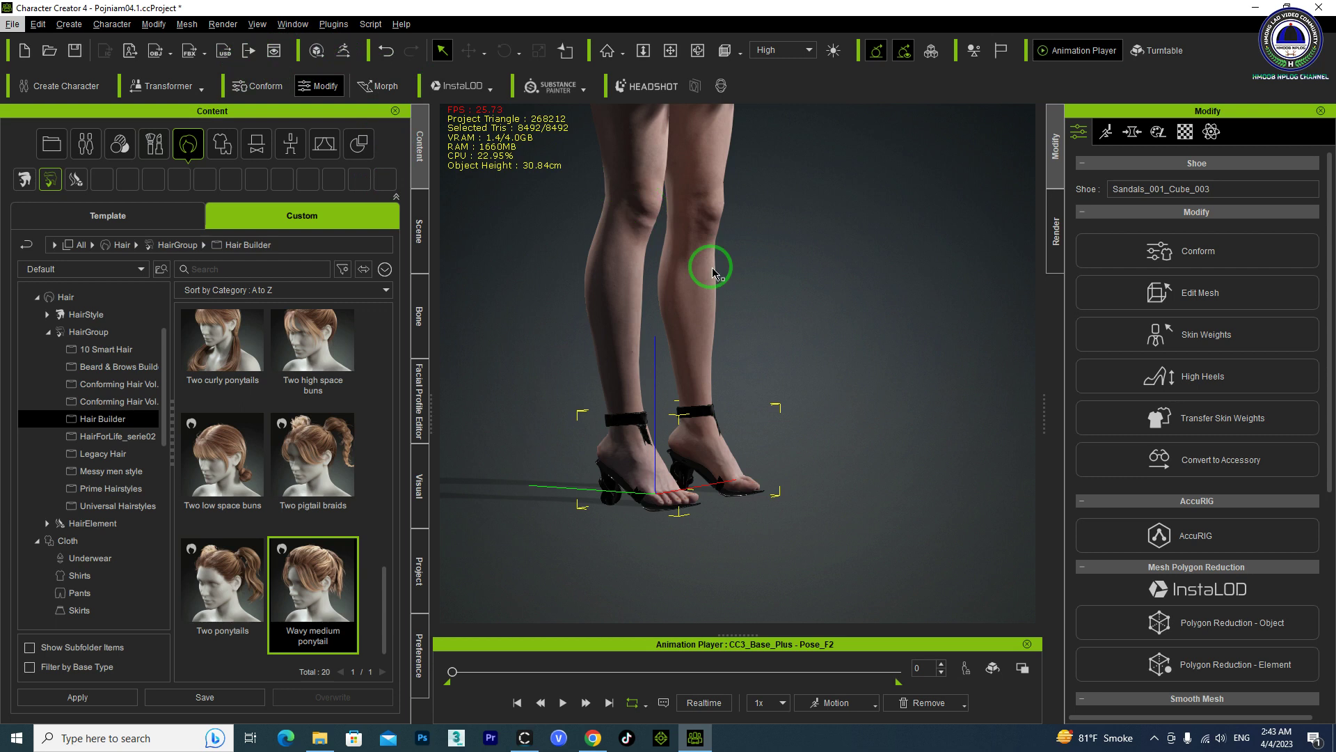
{"action": "right_click_drag", "start_coordinate": [725, 325], "coordinate": [760, 382]}
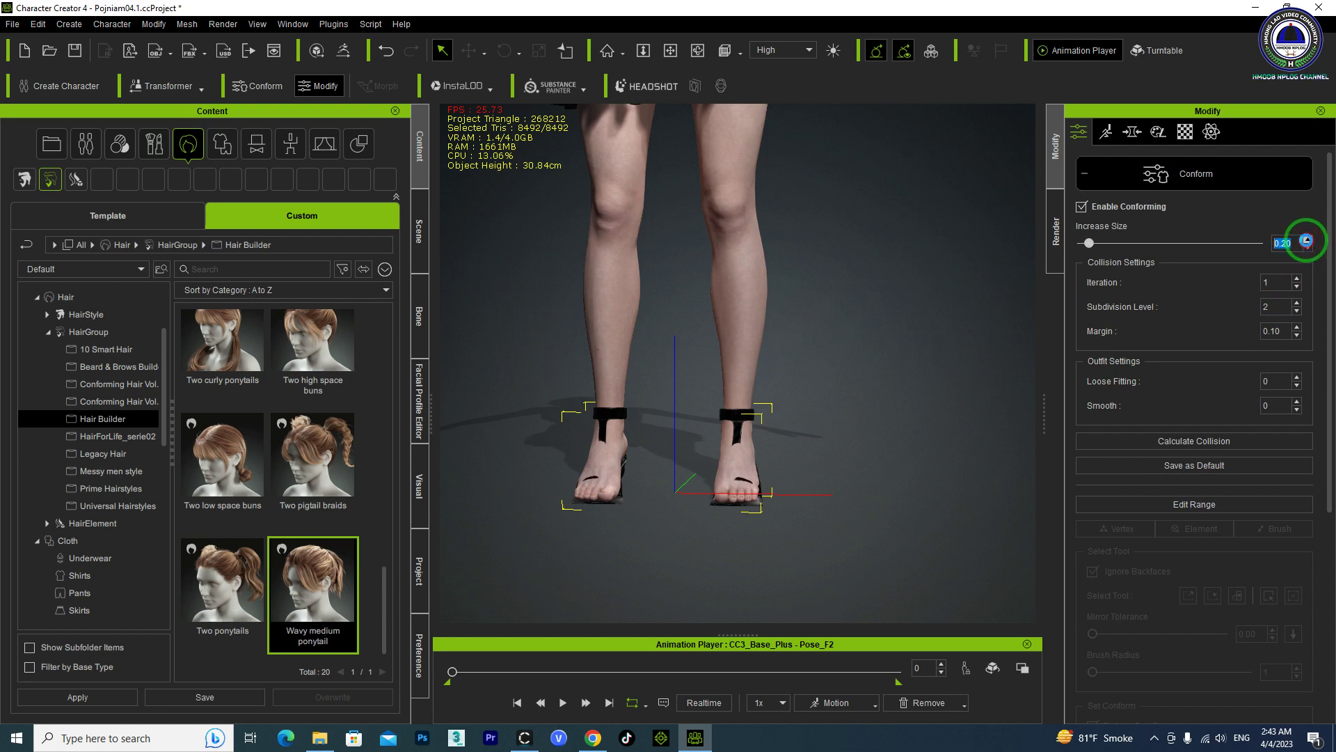
{"action": "left_click", "coordinate": [1176, 441]}
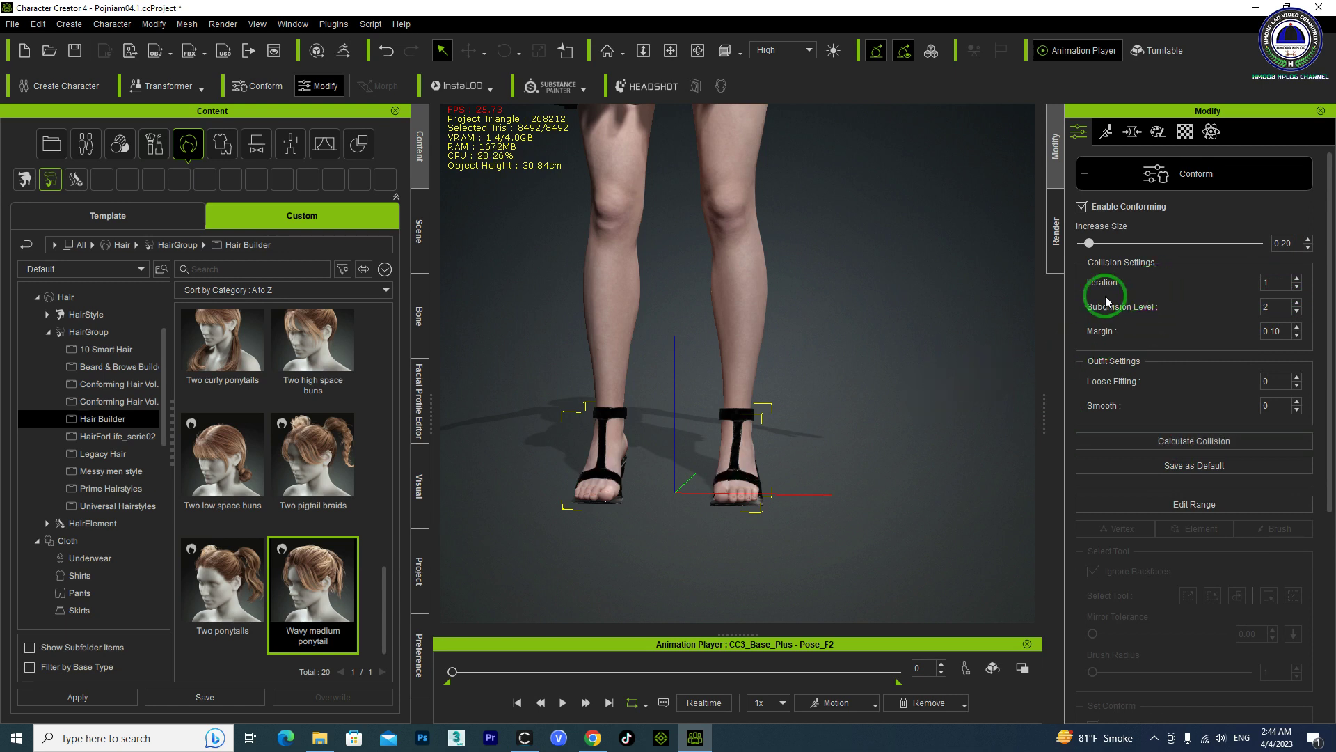
- Apply the female Walk_F motion to the character wearing the dress and sandals
{"action": "right_click_drag", "start_coordinate": [677, 393], "coordinate": [810, 357]}
{"action": "scroll", "coordinate": [751, 307], "scroll_direction": "down", "scroll_amount": 4}
{"action": "right_click_drag", "start_coordinate": [601, 326], "coordinate": [761, 323]}
{"action": "middle_click_drag", "start_coordinate": [761, 323], "coordinate": [770, 507]}
{"action": "key", "text": "space"}
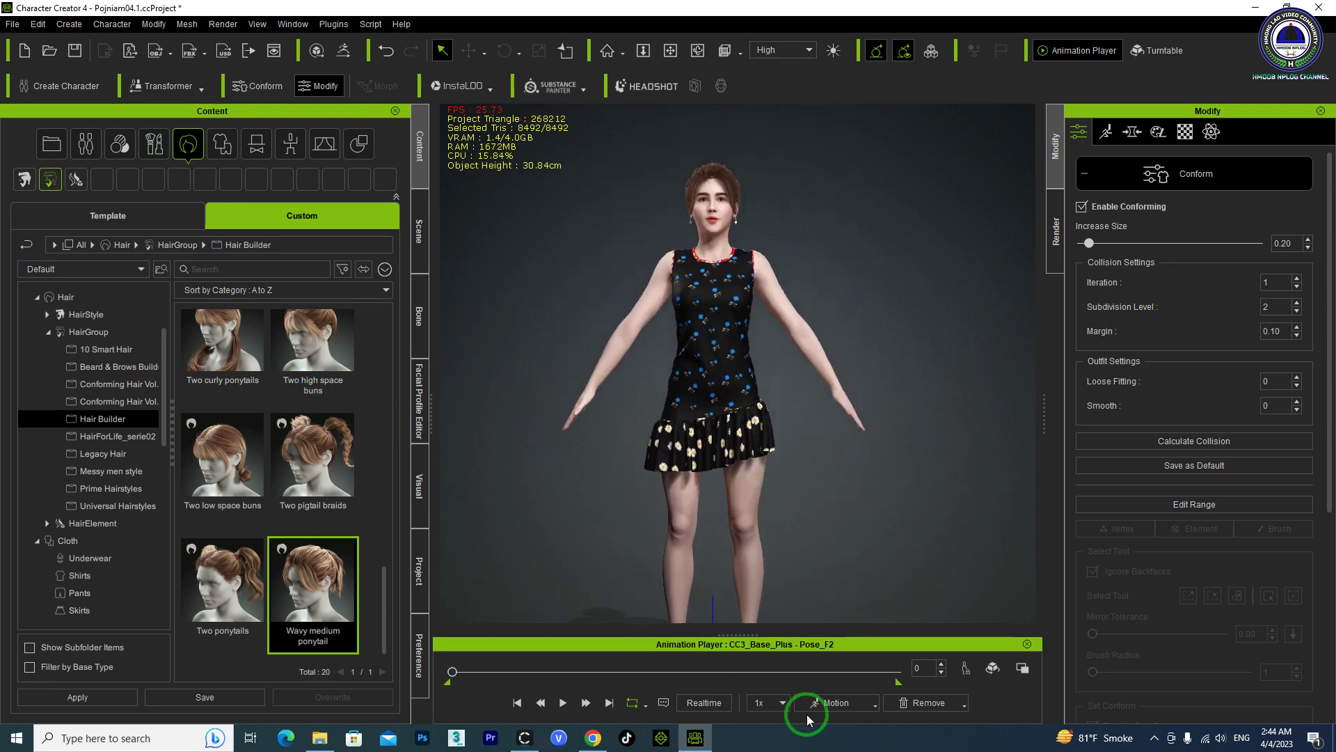
{"action": "key", "text": "space"}
{"action": "left_click", "coordinate": [875, 704]}
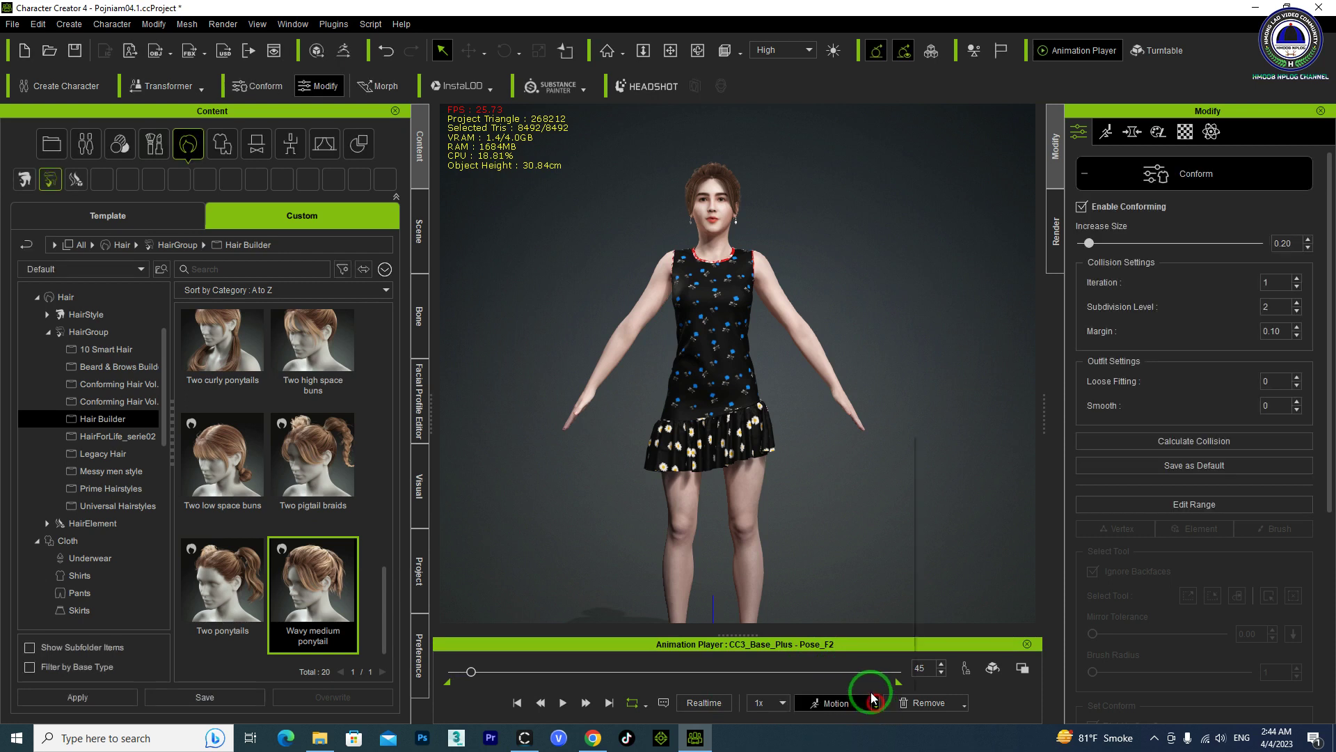
{"action": "mouse_move", "coordinate": [898, 495]}
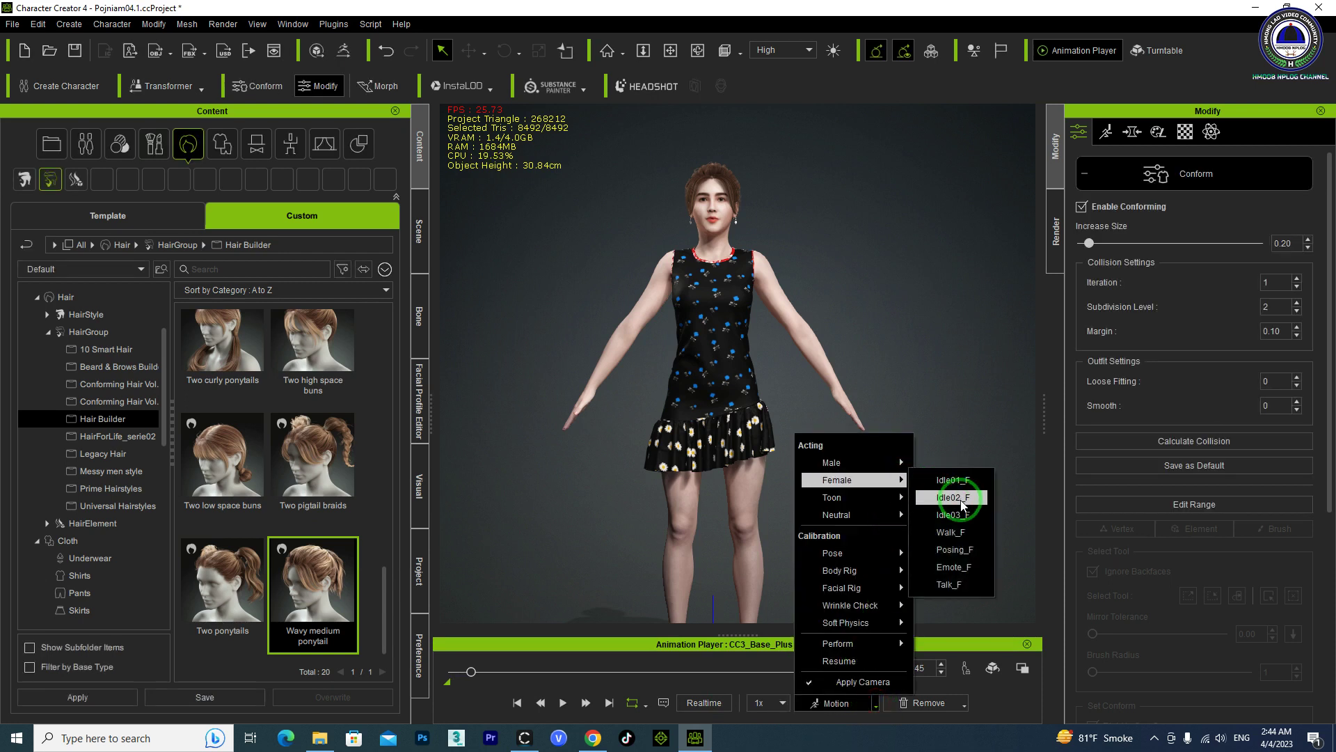
{"action": "left_click", "coordinate": [947, 527]}
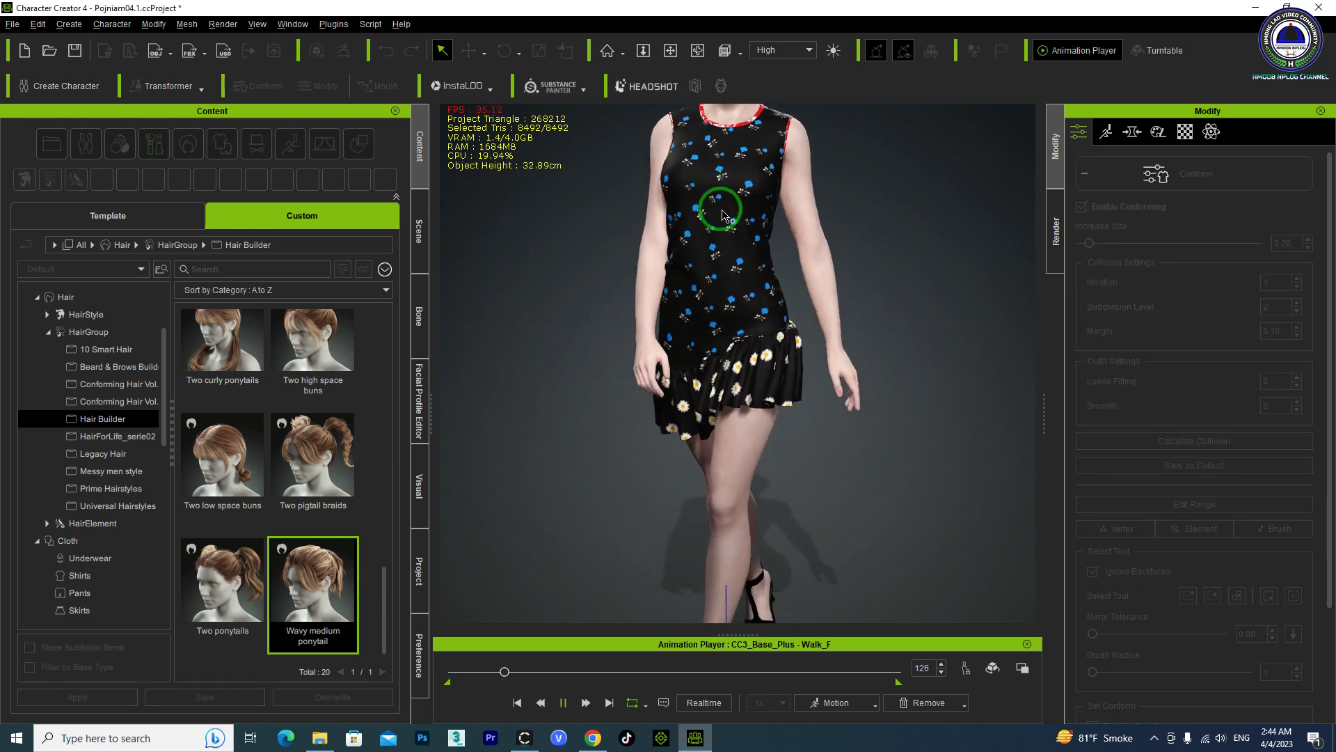
- Examine the dress from front and back while the walk animation plays, and pause the playback
{"action": "right_click_drag", "start_coordinate": [859, 403], "coordinate": [731, 398]}
{"action": "right_click_drag", "start_coordinate": [838, 396], "coordinate": [696, 394]}
{"action": "scroll", "coordinate": [775, 334], "scroll_direction": "up", "scroll_amount": 5}
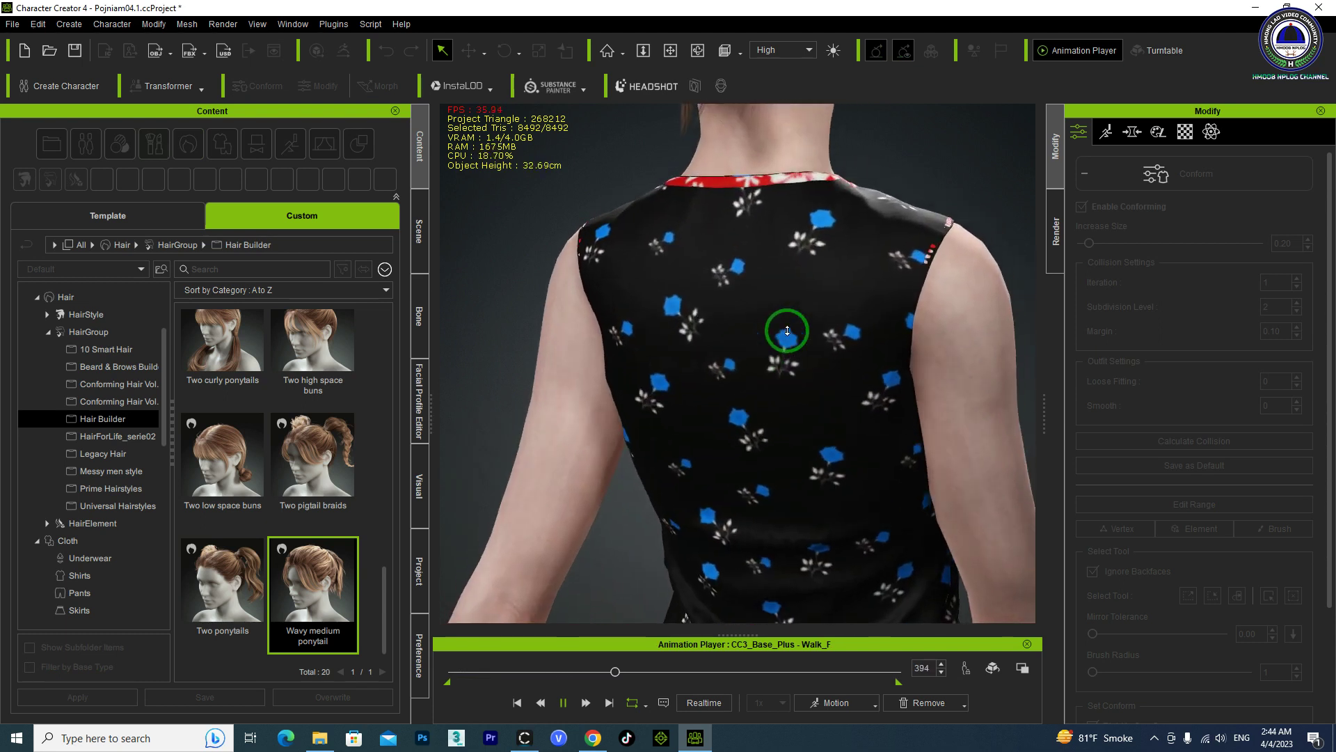
{"action": "scroll", "coordinate": [787, 331], "scroll_direction": "up", "scroll_amount": 3}
{"action": "mouse_move", "coordinate": [904, 362]}
{"action": "right_mouse_down"}
{"action": "mouse_move", "coordinate": [920, 363]}
{"action": "mouse_move", "coordinate": [633, 361]}
{"action": "mouse_move", "coordinate": [915, 361]}
{"action": "mouse_move", "coordinate": [902, 373]}
{"action": "right_mouse_up"}
{"action": "scroll", "coordinate": [902, 373], "scroll_direction": "down", "scroll_amount": 5}
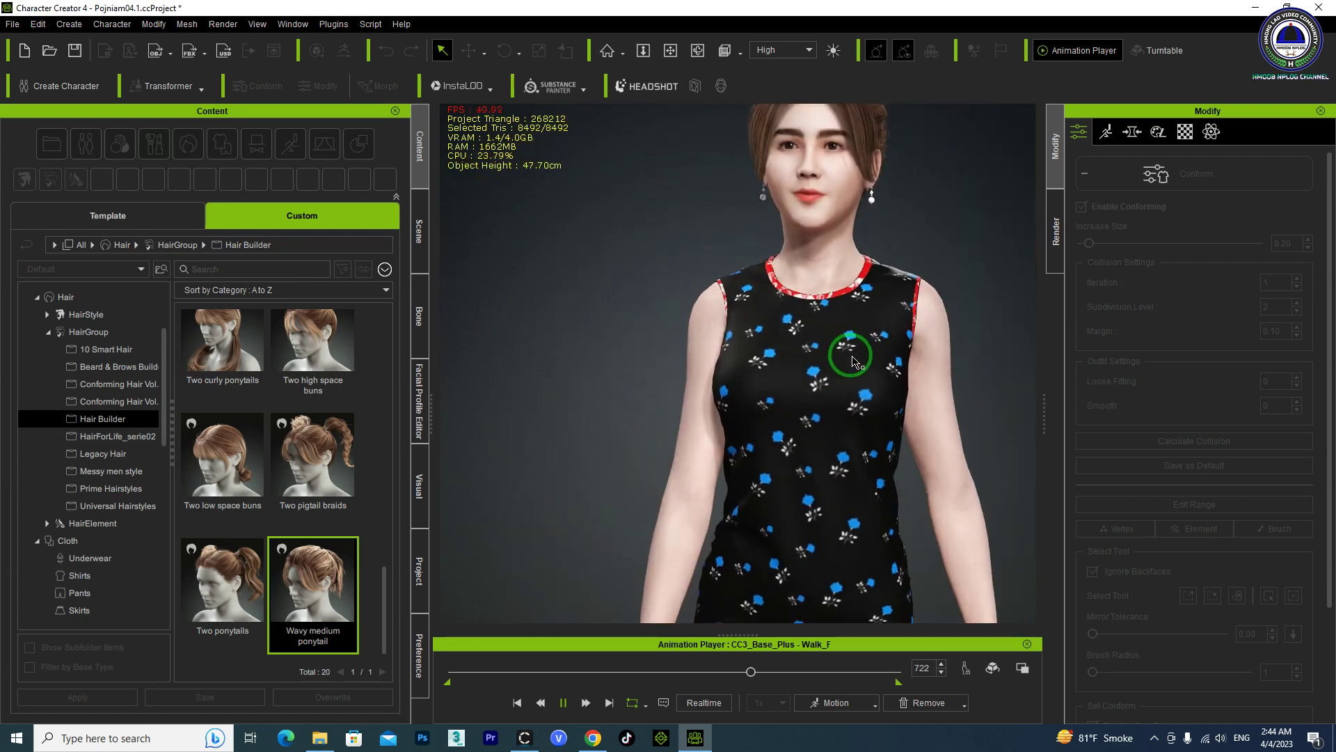
{"action": "left_click_drag", "start_coordinate": [784, 372], "coordinate": [741, 397], "text": "alt"}
{"action": "right_click_drag", "start_coordinate": [740, 397], "coordinate": [726, 393], "text": "alt"}
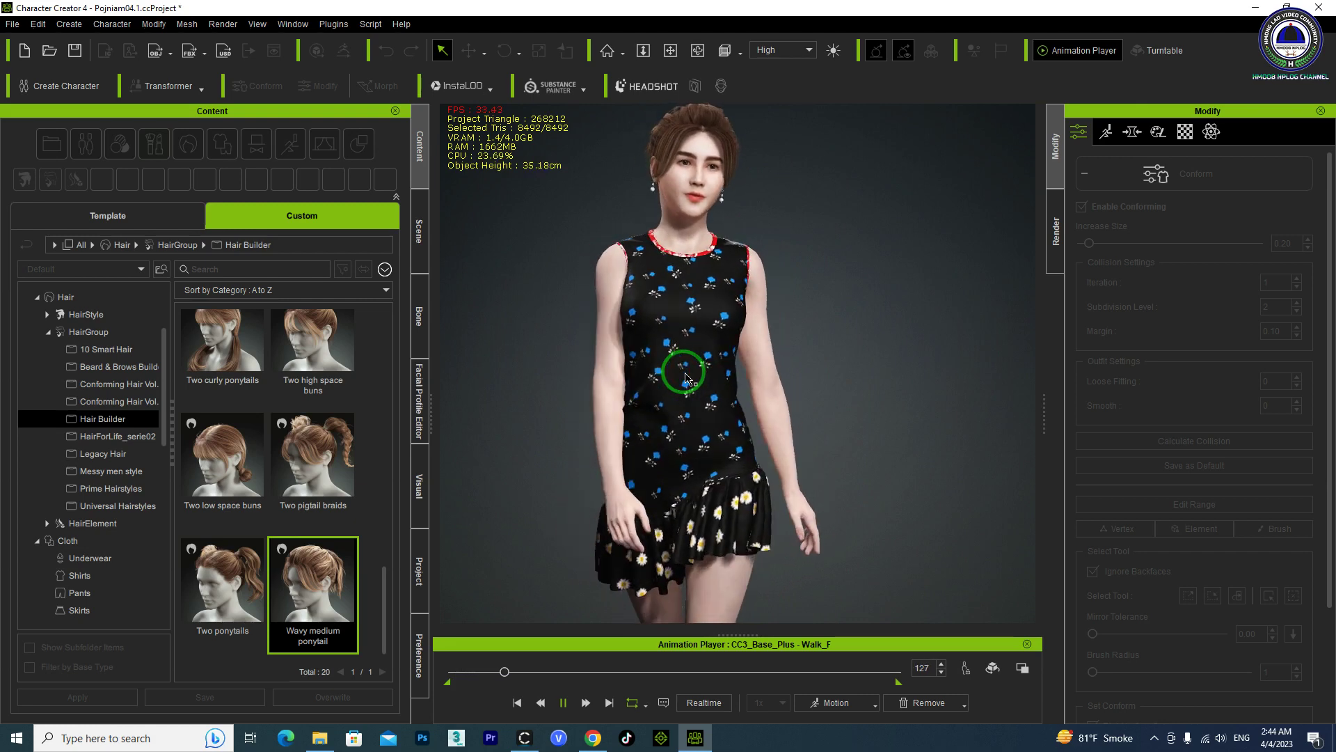
{"action": "key", "text": "space"}
- Inspect the paused character from several angles, checking the hair, the face and the dress's neckline up close
{"action": "right_click_drag", "start_coordinate": [482, 397], "coordinate": [183, 382]}
{"action": "right_click_drag", "start_coordinate": [721, 411], "coordinate": [357, 423]}
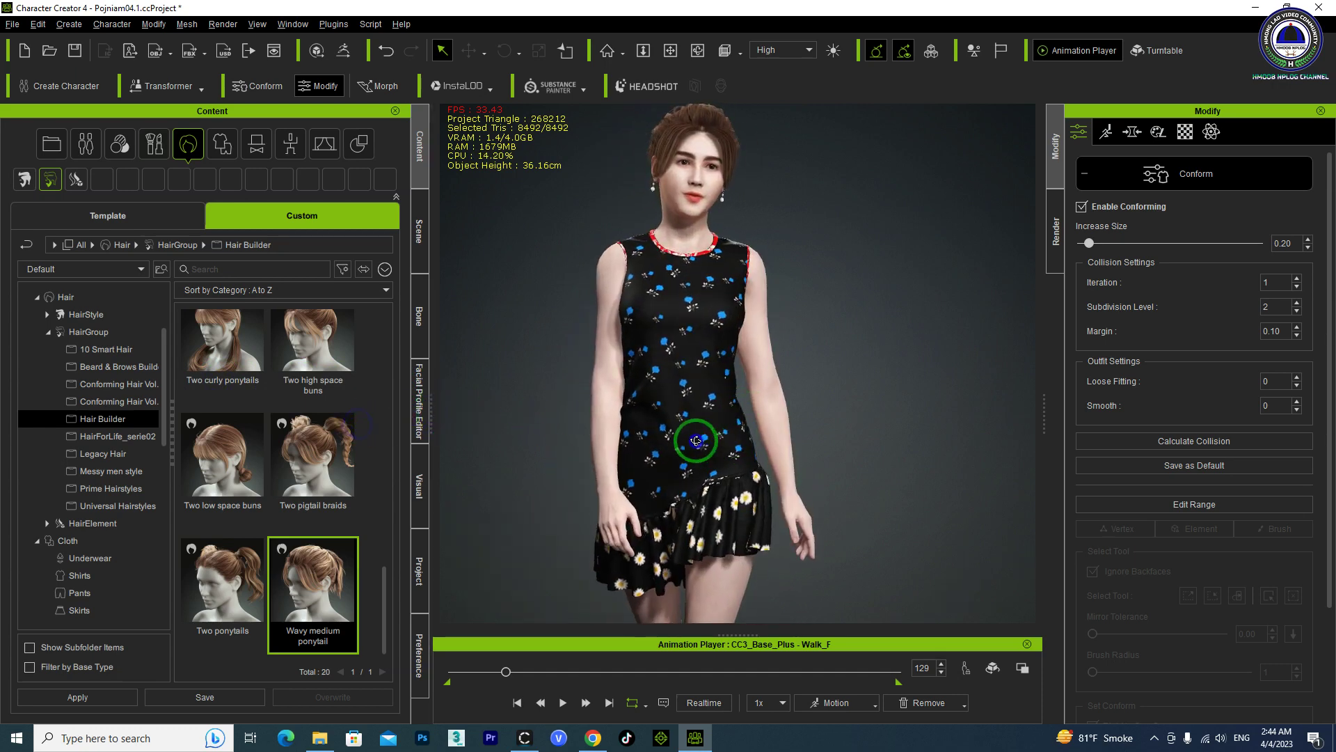
{"action": "scroll", "coordinate": [675, 290], "scroll_direction": "up", "scroll_amount": 5}
{"action": "middle_click_drag", "start_coordinate": [662, 209], "coordinate": [707, 372]}
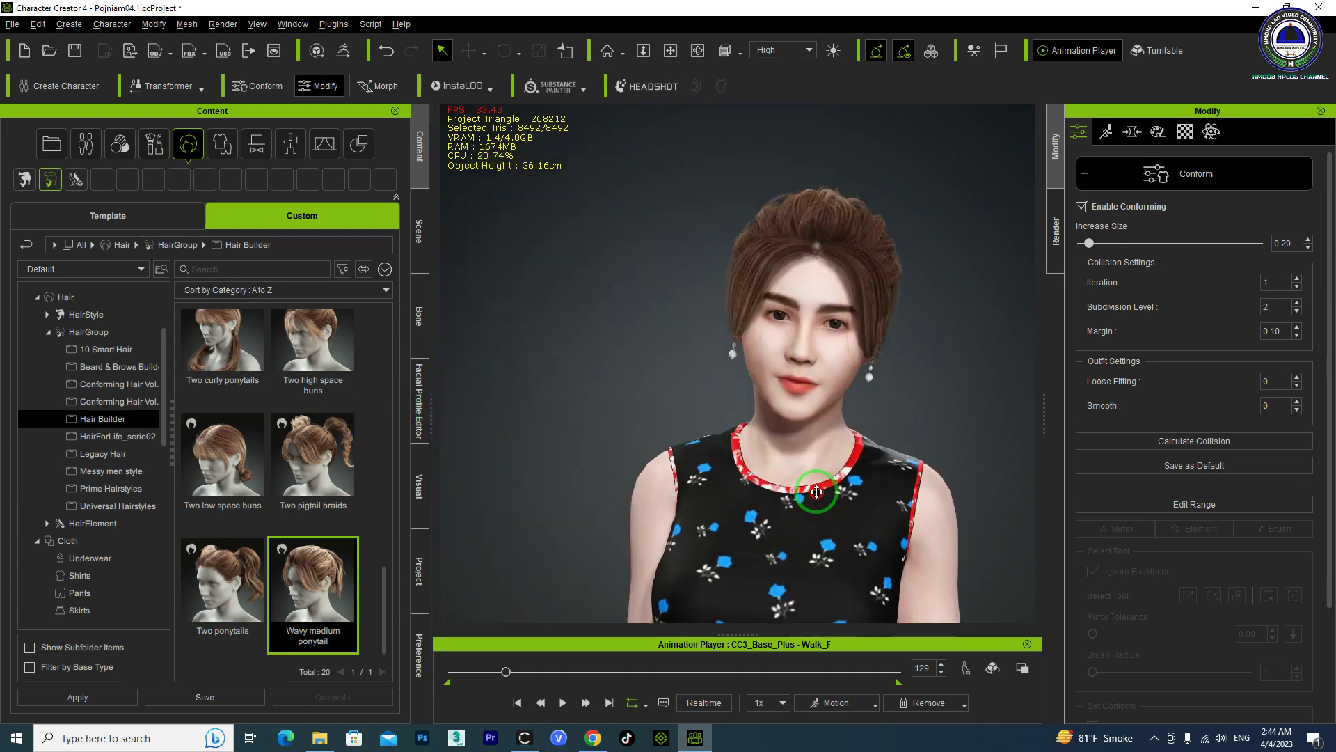
{"action": "right_click_drag", "start_coordinate": [904, 459], "coordinate": [895, 432]}
{"action": "middle_click_drag", "start_coordinate": [832, 390], "coordinate": [865, 430]}
{"action": "scroll", "coordinate": [865, 429], "scroll_direction": "down", "scroll_amount": 3}
{"action": "right_click_drag", "start_coordinate": [701, 494], "coordinate": [598, 484]}
{"action": "scroll", "coordinate": [727, 435], "scroll_direction": "down", "scroll_amount": 3}
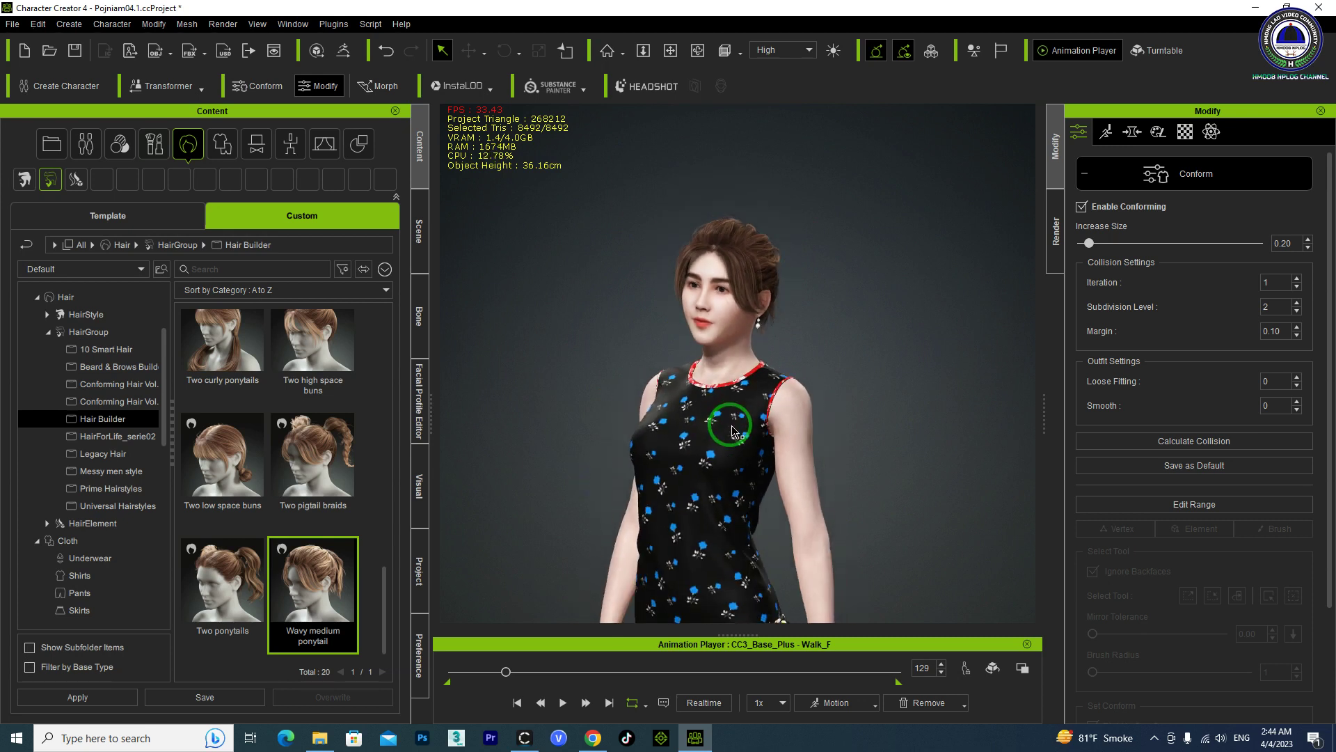
{"action": "right_click_drag", "start_coordinate": [722, 449], "coordinate": [826, 453]}
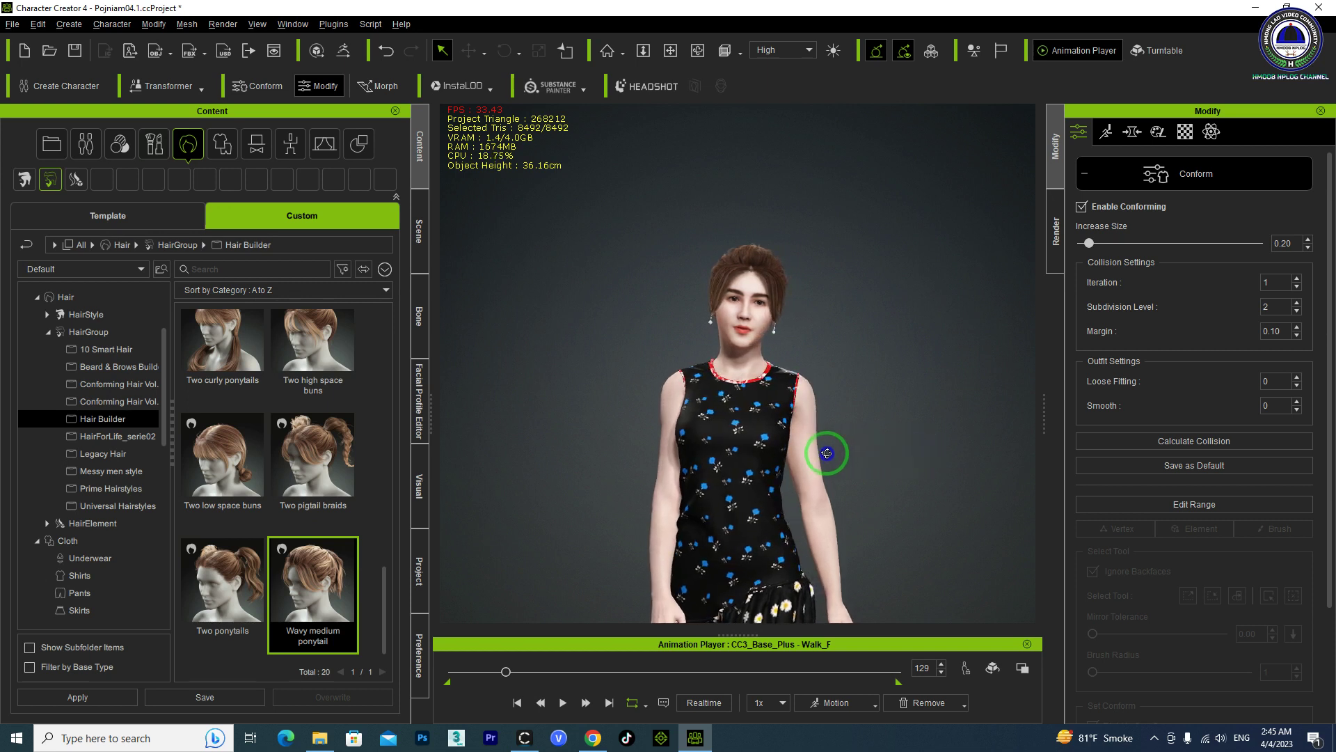
{"action": "scroll", "coordinate": [819, 359], "scroll_direction": "up", "scroll_amount": 6}
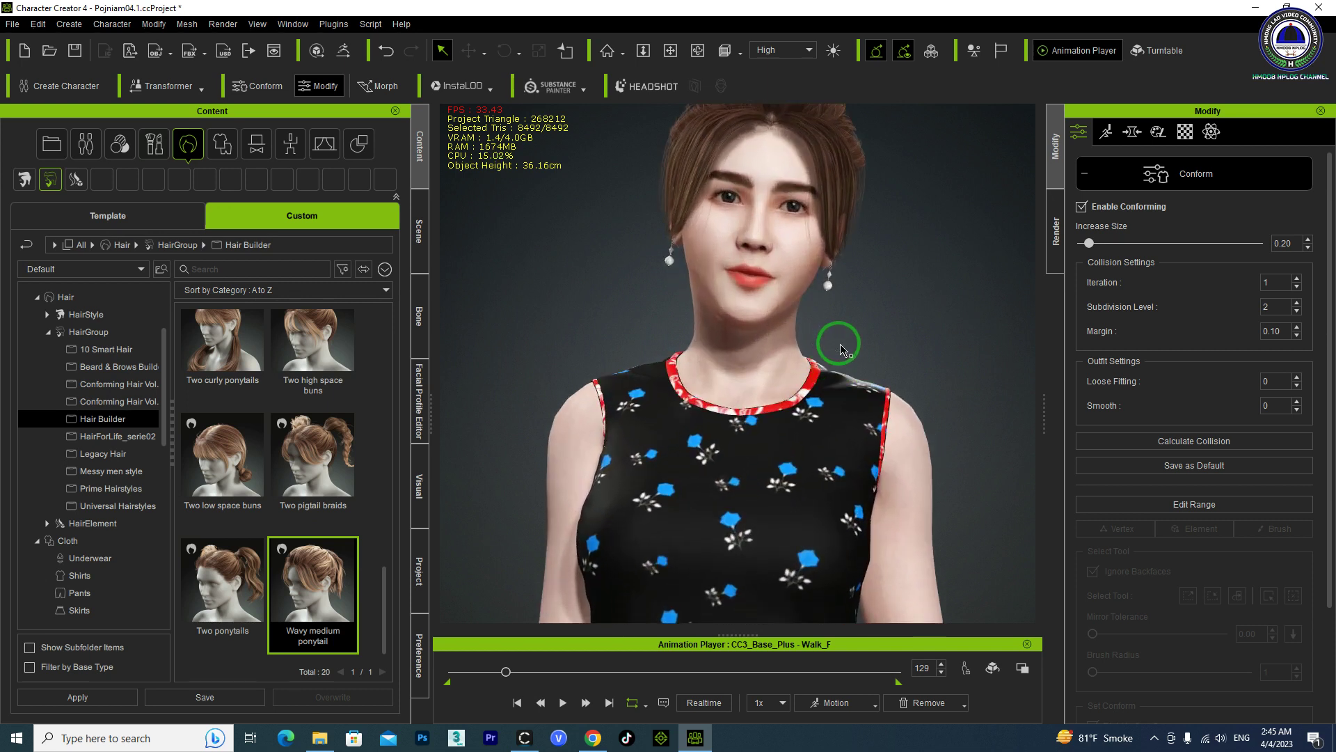
{"action": "middle_click_drag", "start_coordinate": [832, 363], "coordinate": [821, 406]}
{"action": "right_click_drag", "start_coordinate": [887, 427], "coordinate": [843, 422]}
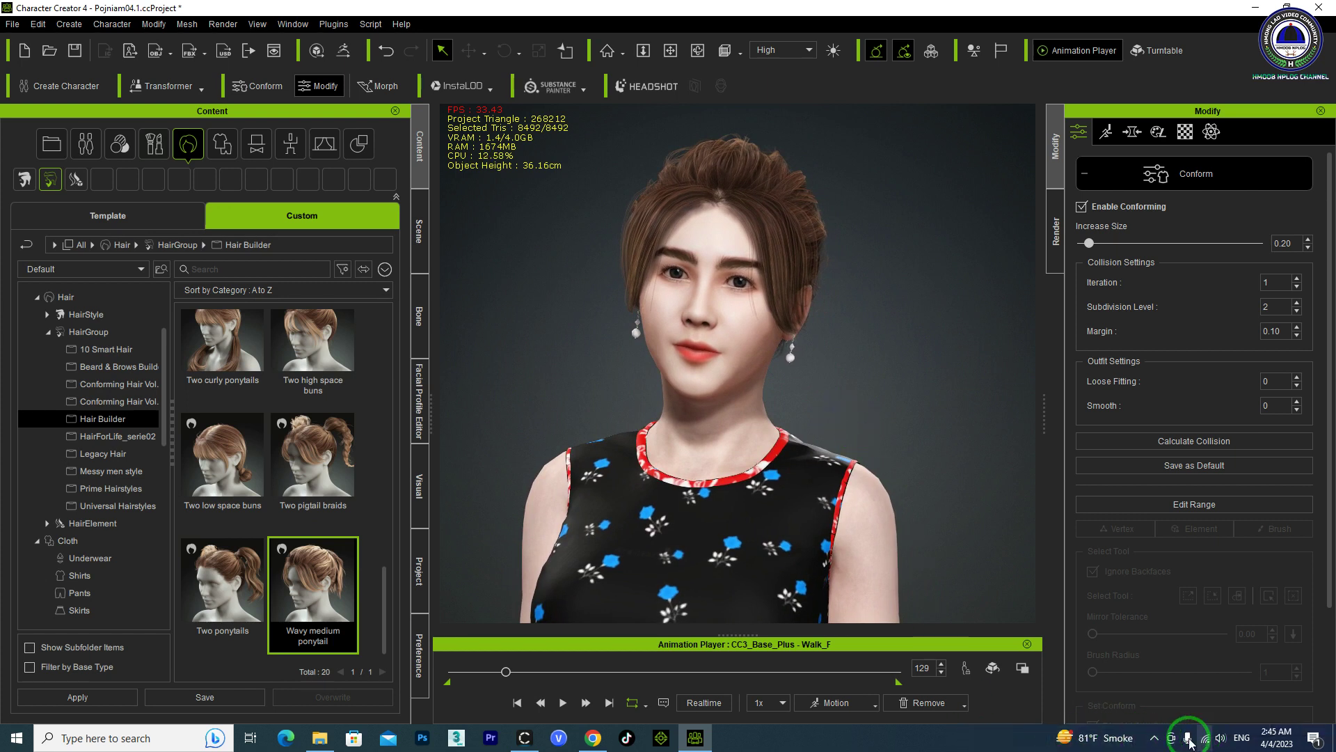
{"action": "left_click", "coordinate": [1153, 738]}
{"action": "left_click", "coordinate": [1127, 709]}
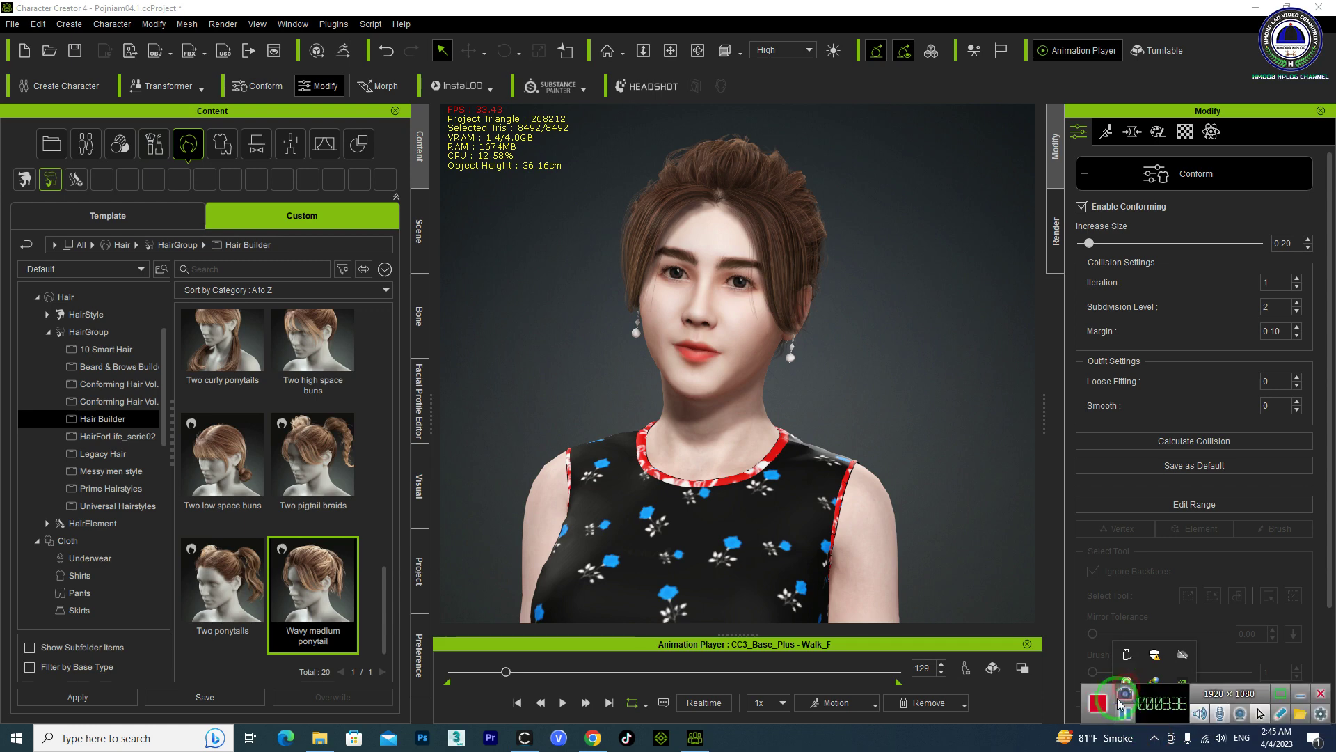